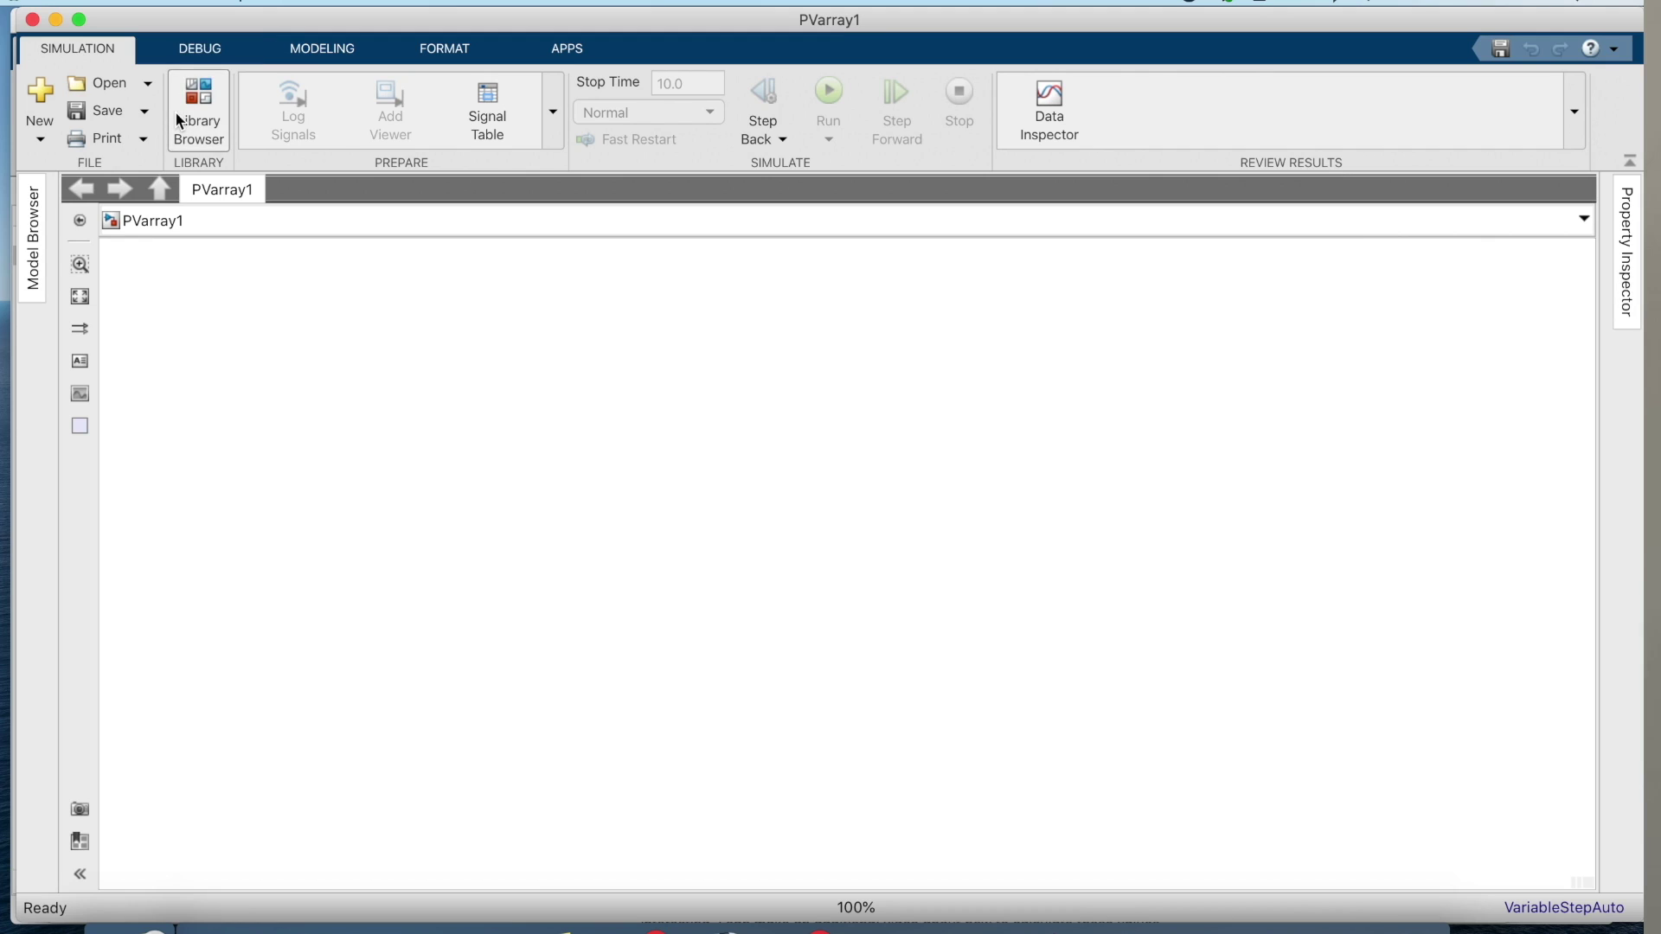
Search the Simulink library for "PV array" and place the Simscape PV Array block in the PVarray1 model.
{"action": "double_click", "coordinate": [414, 204]}
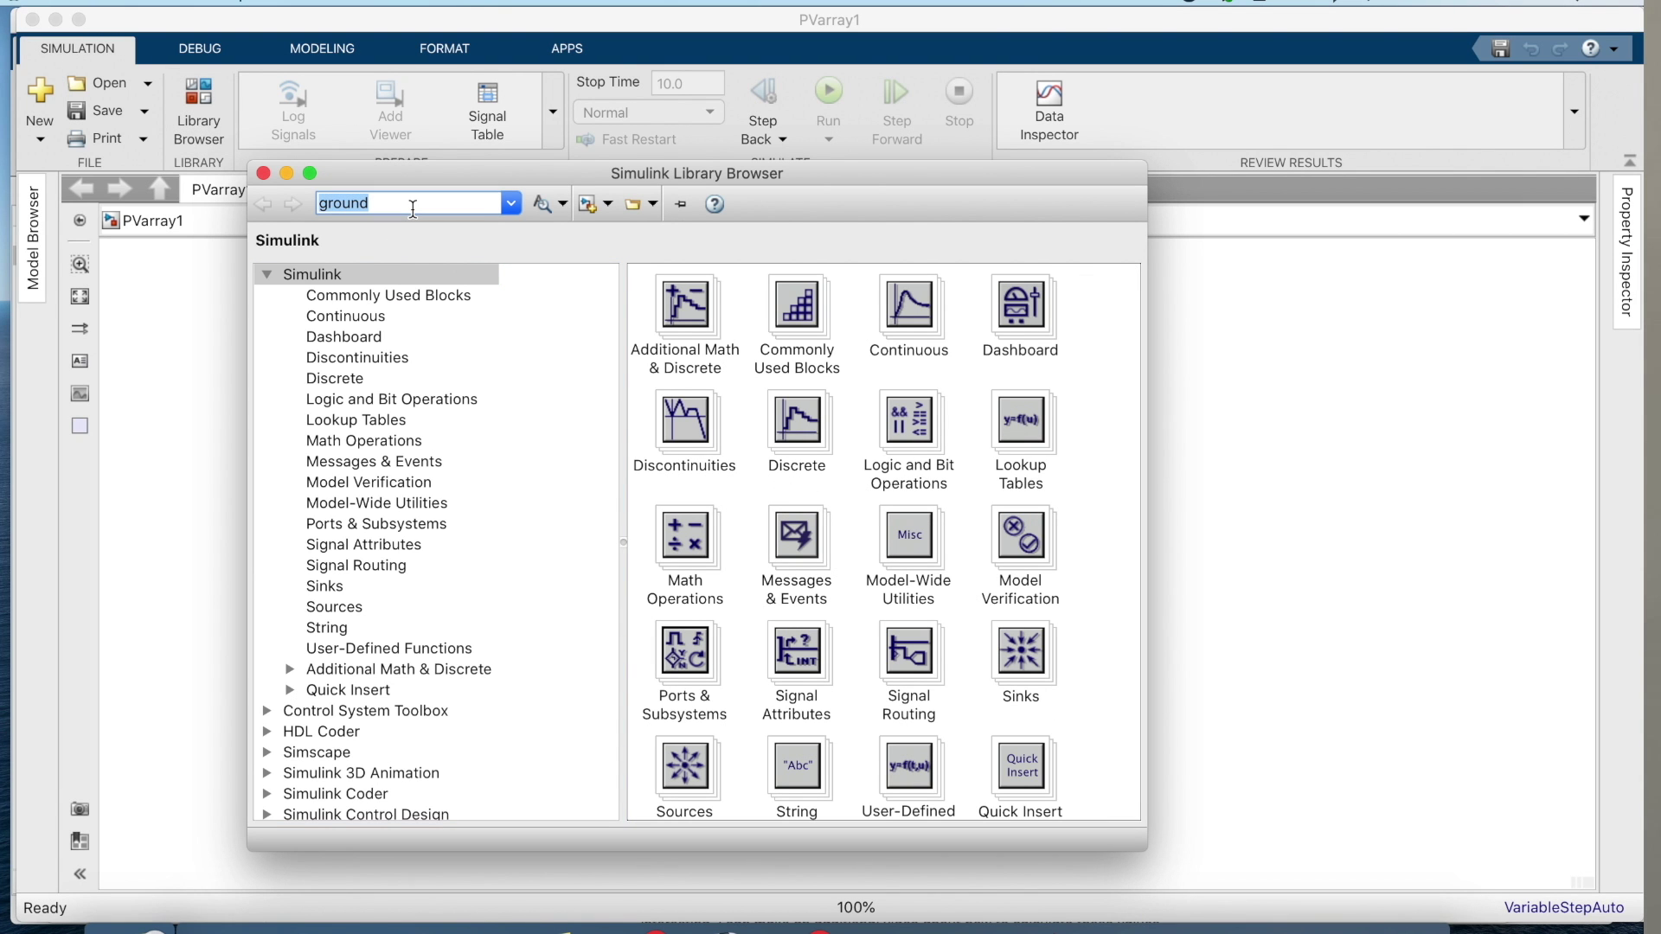
{"action": "type", "text": "PV array"}
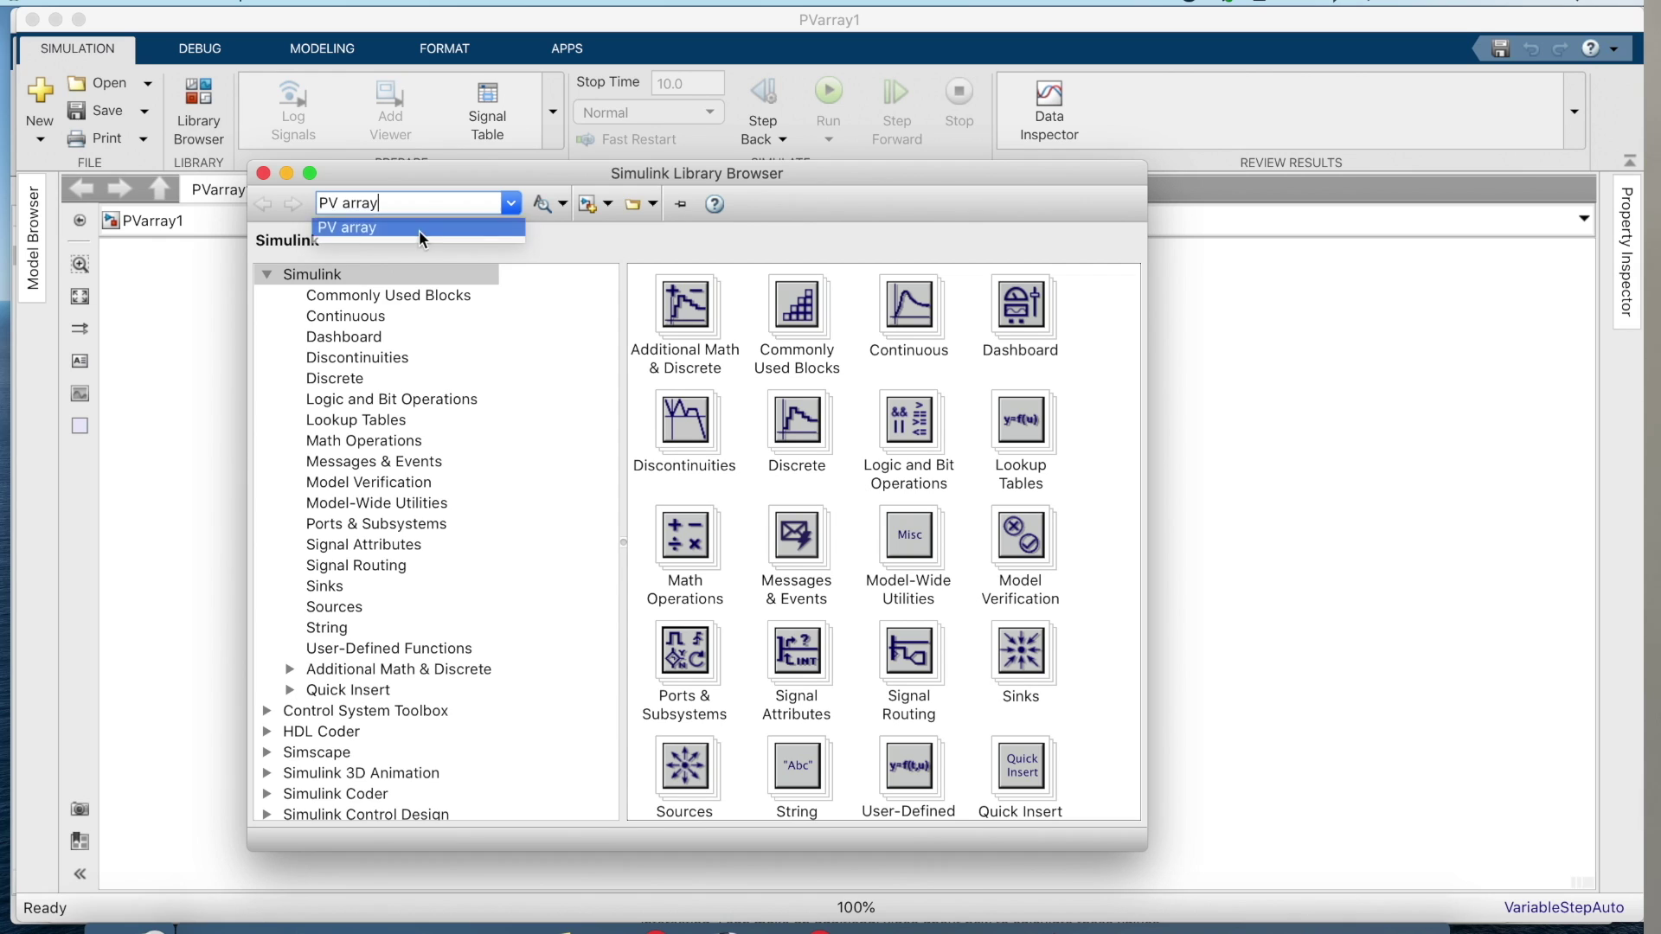
{"action": "left_click", "coordinate": [419, 228]}
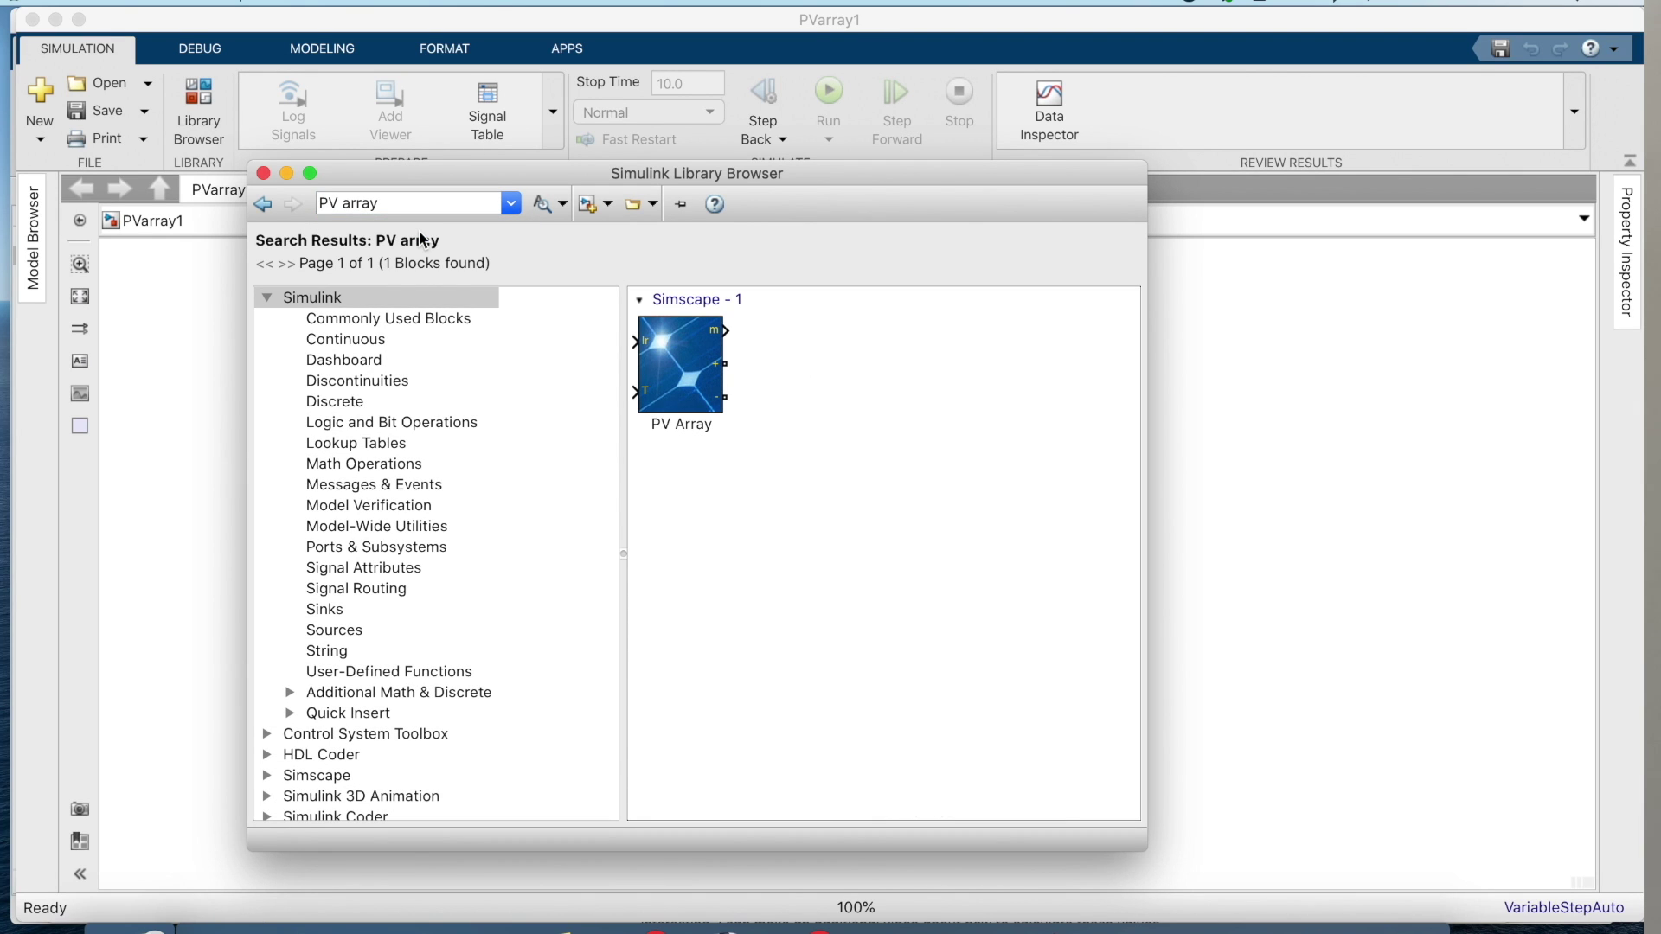
{"action": "left_click", "coordinate": [680, 372]}
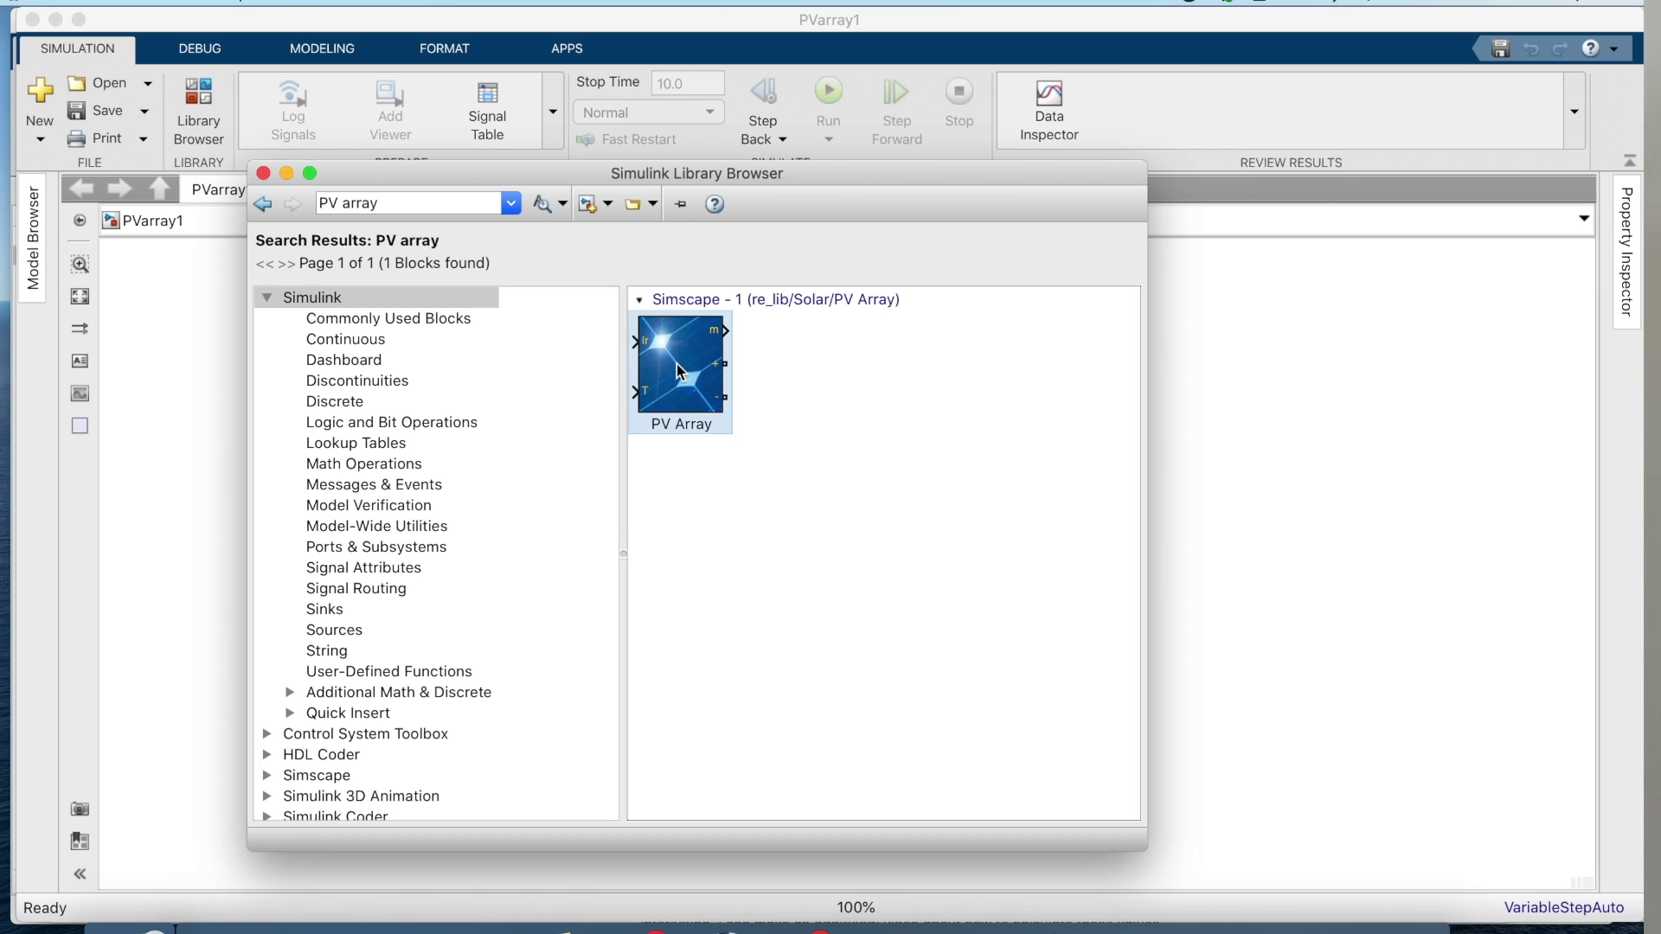
{"action": "mouse_move", "coordinate": [673, 376]}
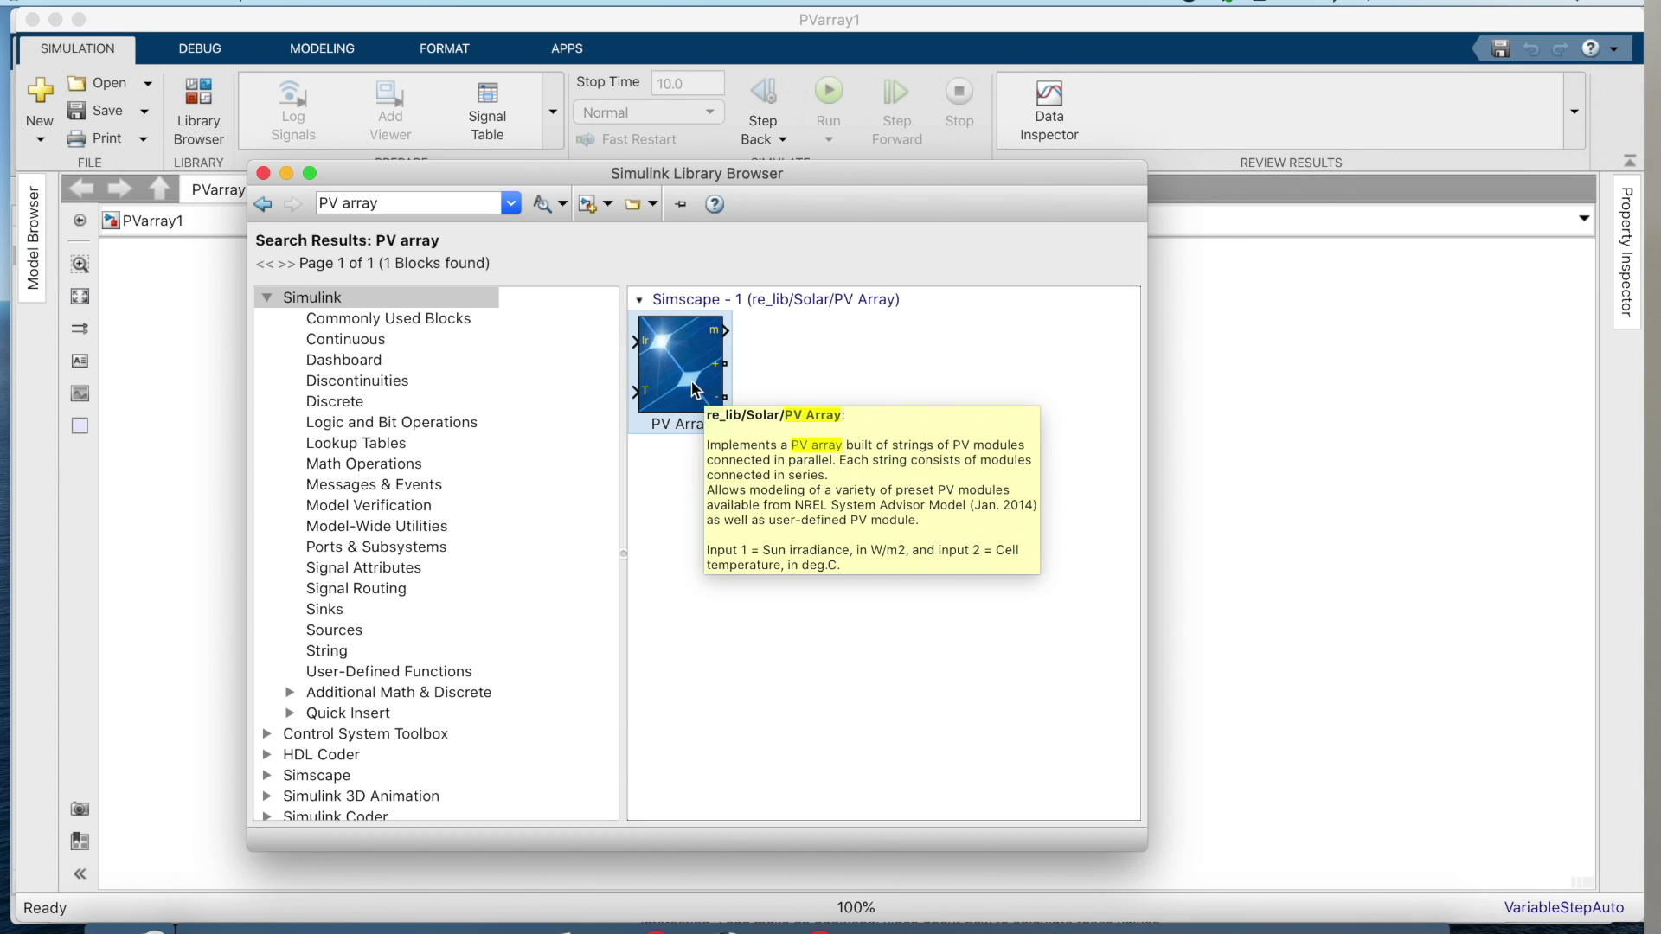
{"action": "left_click_drag", "start_coordinate": [1223, 439], "coordinate": [502, 424]}
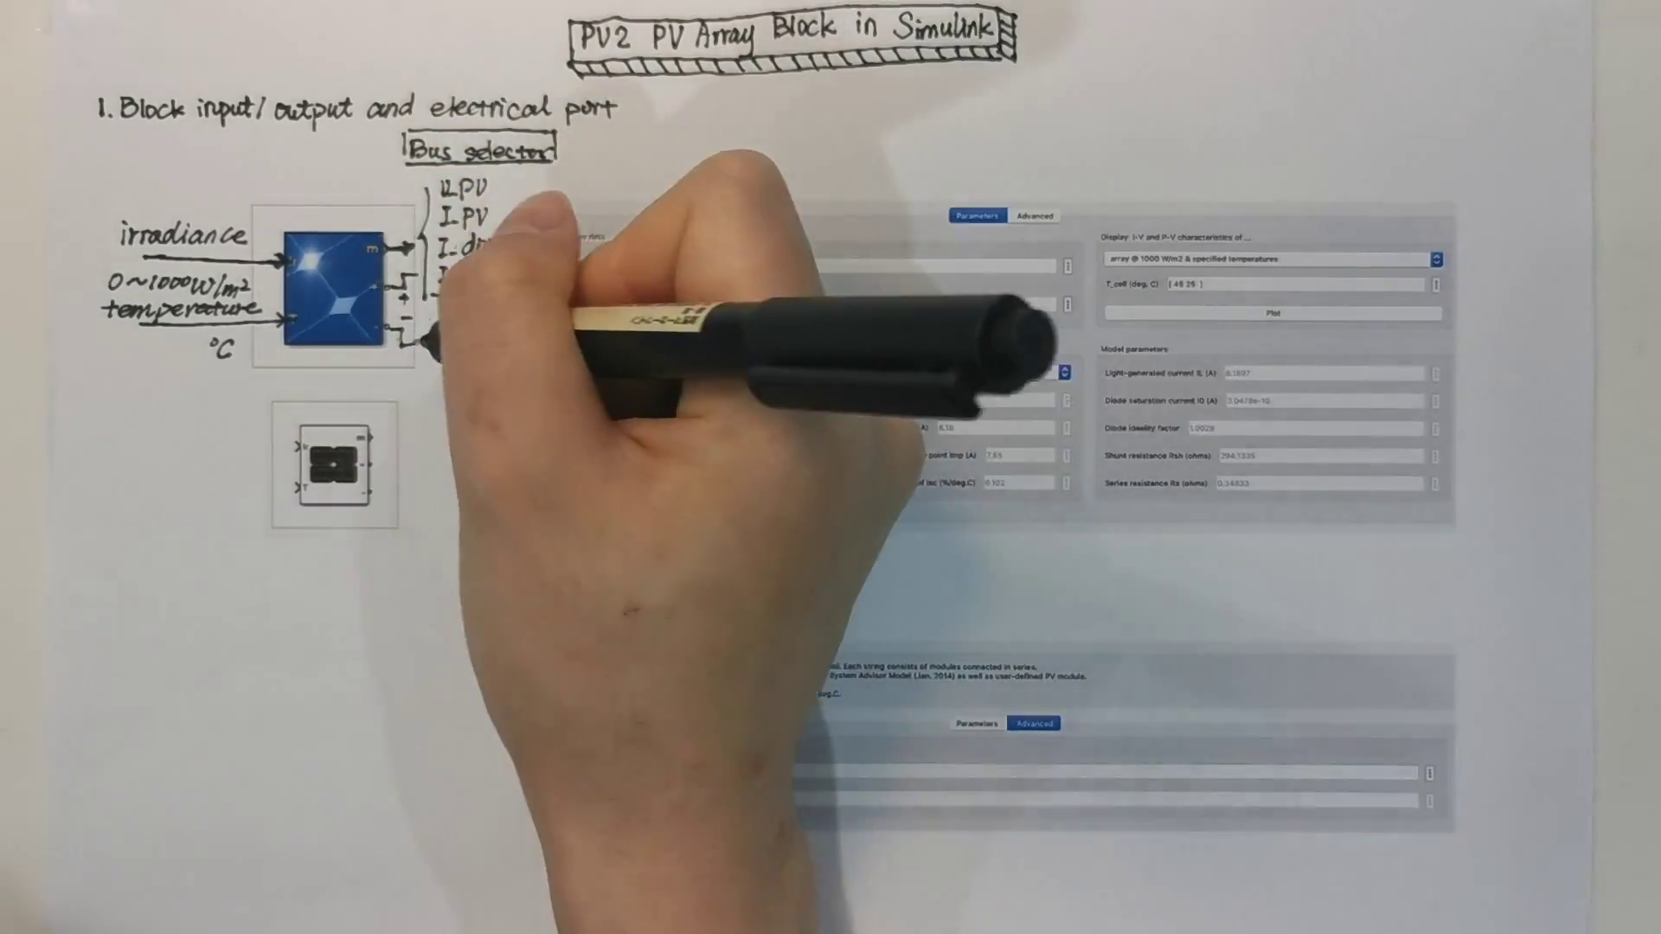
Add Constant blocks of 1000 and 25 and connect them to the PV Array's Ir and T inputs respectively.
{"action": "double_click", "coordinate": [340, 462]}
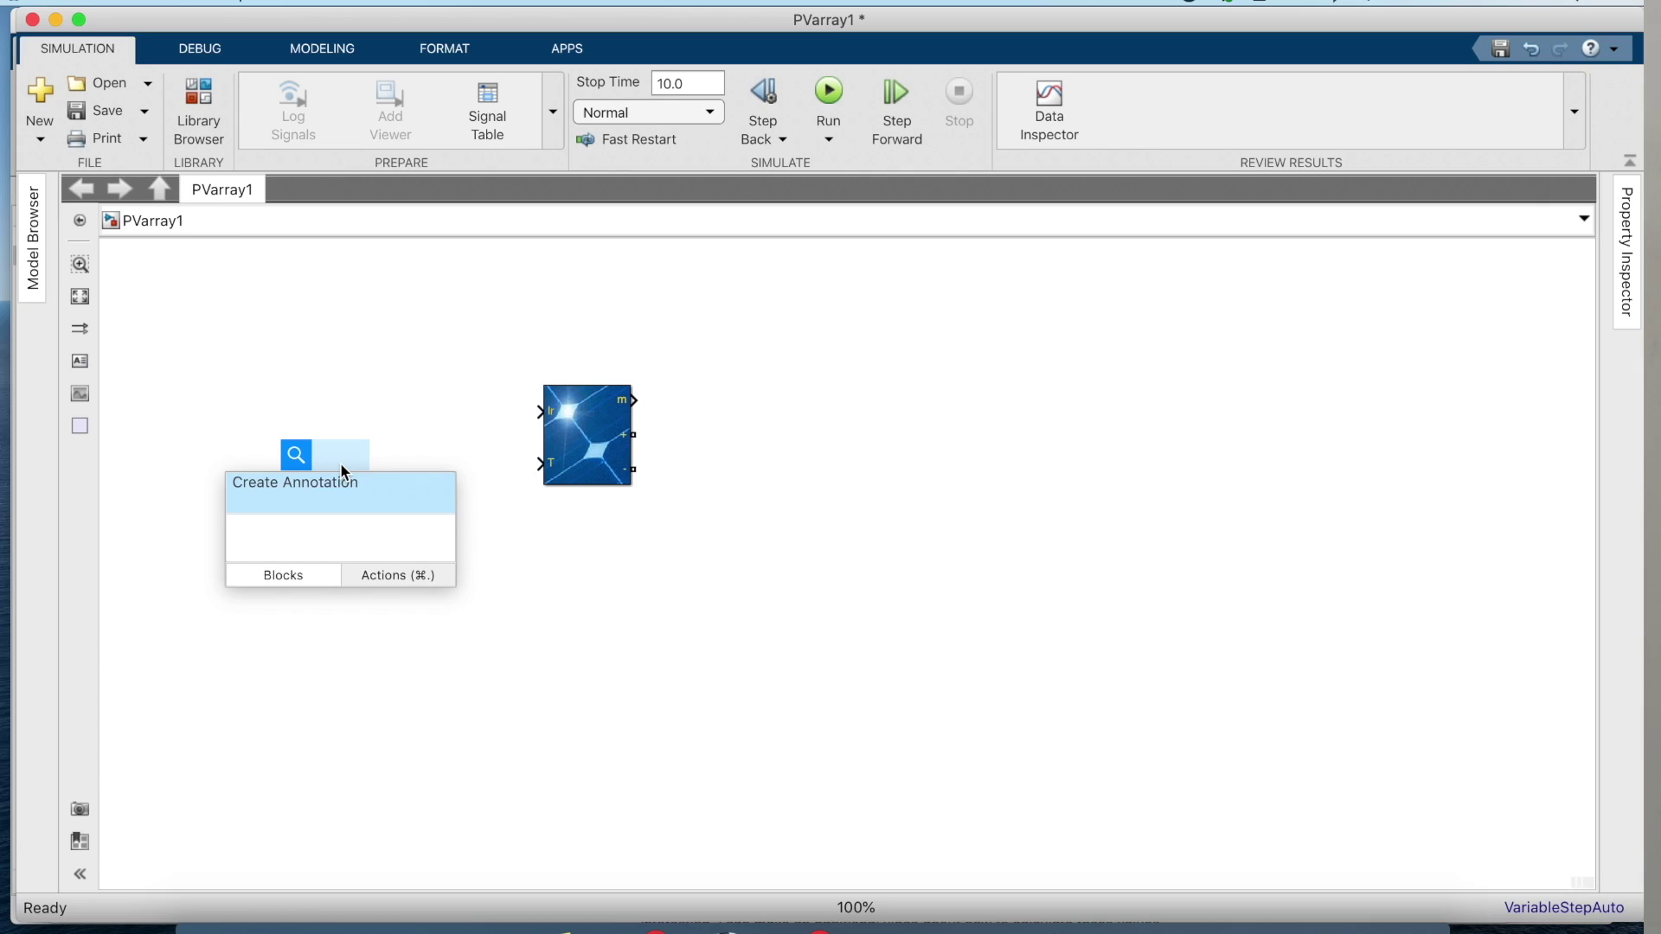
{"action": "type", "text": "const"}
{"action": "key", "text": "Return"}
{"action": "double_click", "coordinate": [342, 463]}
{"action": "type", "text": "0"}
{"action": "left_click", "coordinate": [605, 649]}
{"action": "left_click_drag", "start_coordinate": [350, 471], "coordinate": [447, 467]}
{"action": "double_click", "coordinate": [468, 529]}
{"action": "type", "text": "25"}
{"action": "key", "text": "Return"}
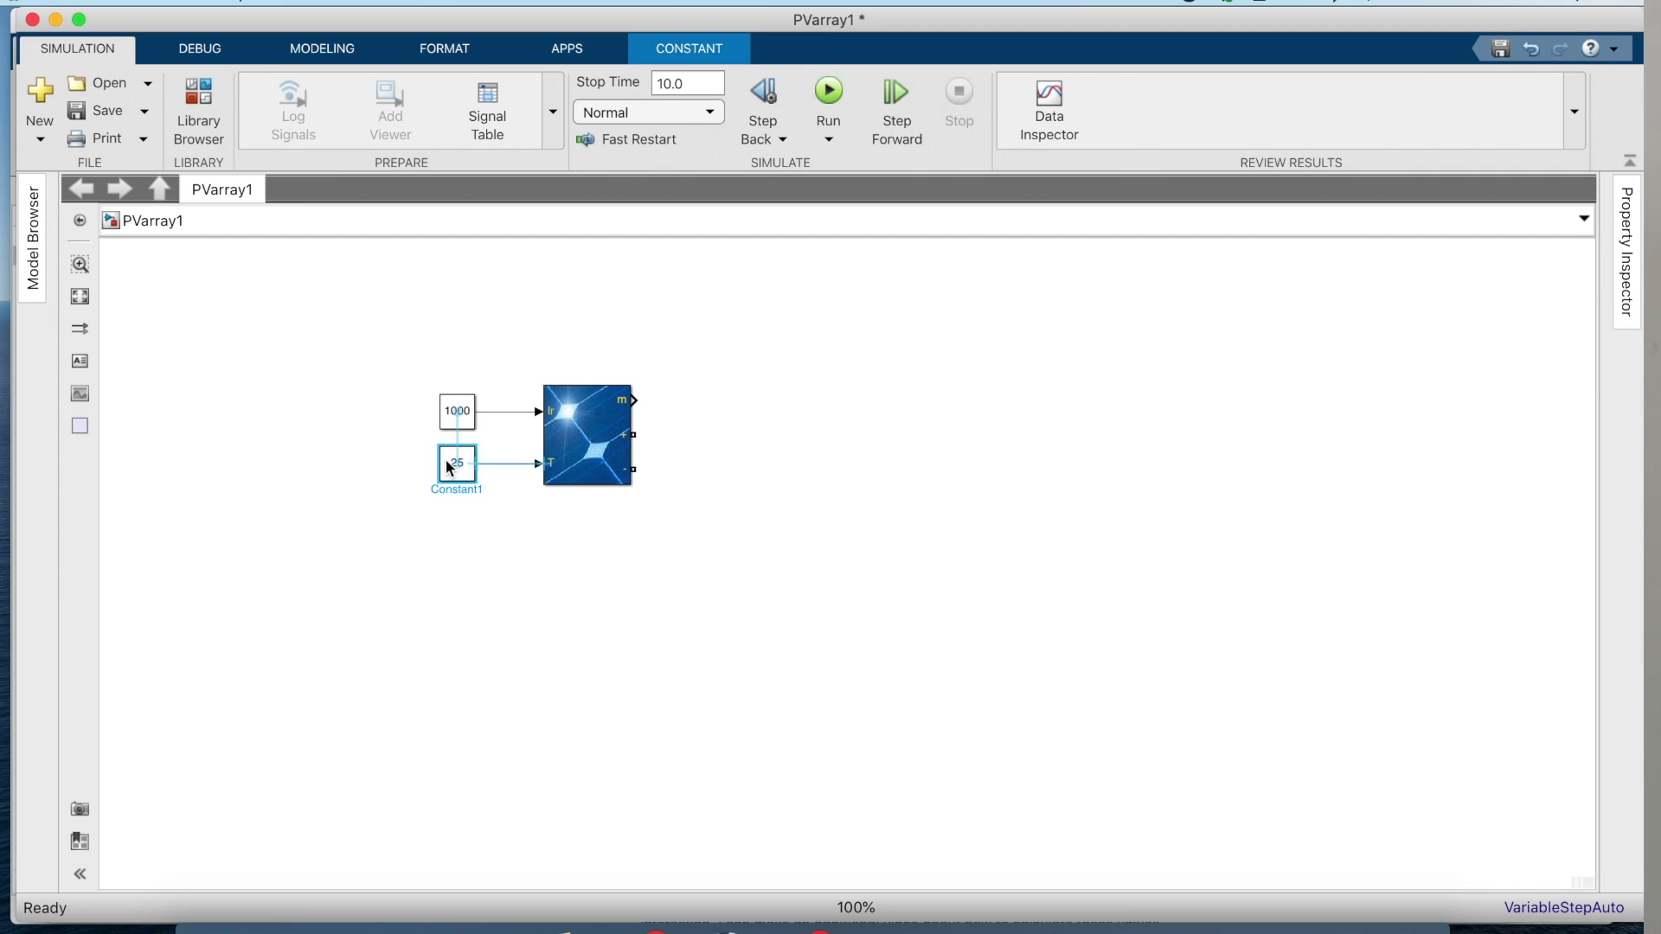
Add a Bus Selector at the PV Array's m output and connect its two outputs to a Scope.
{"action": "left_click", "coordinate": [461, 543]}
{"action": "double_click", "coordinate": [530, 544]}
{"action": "type", "text": "sect"}
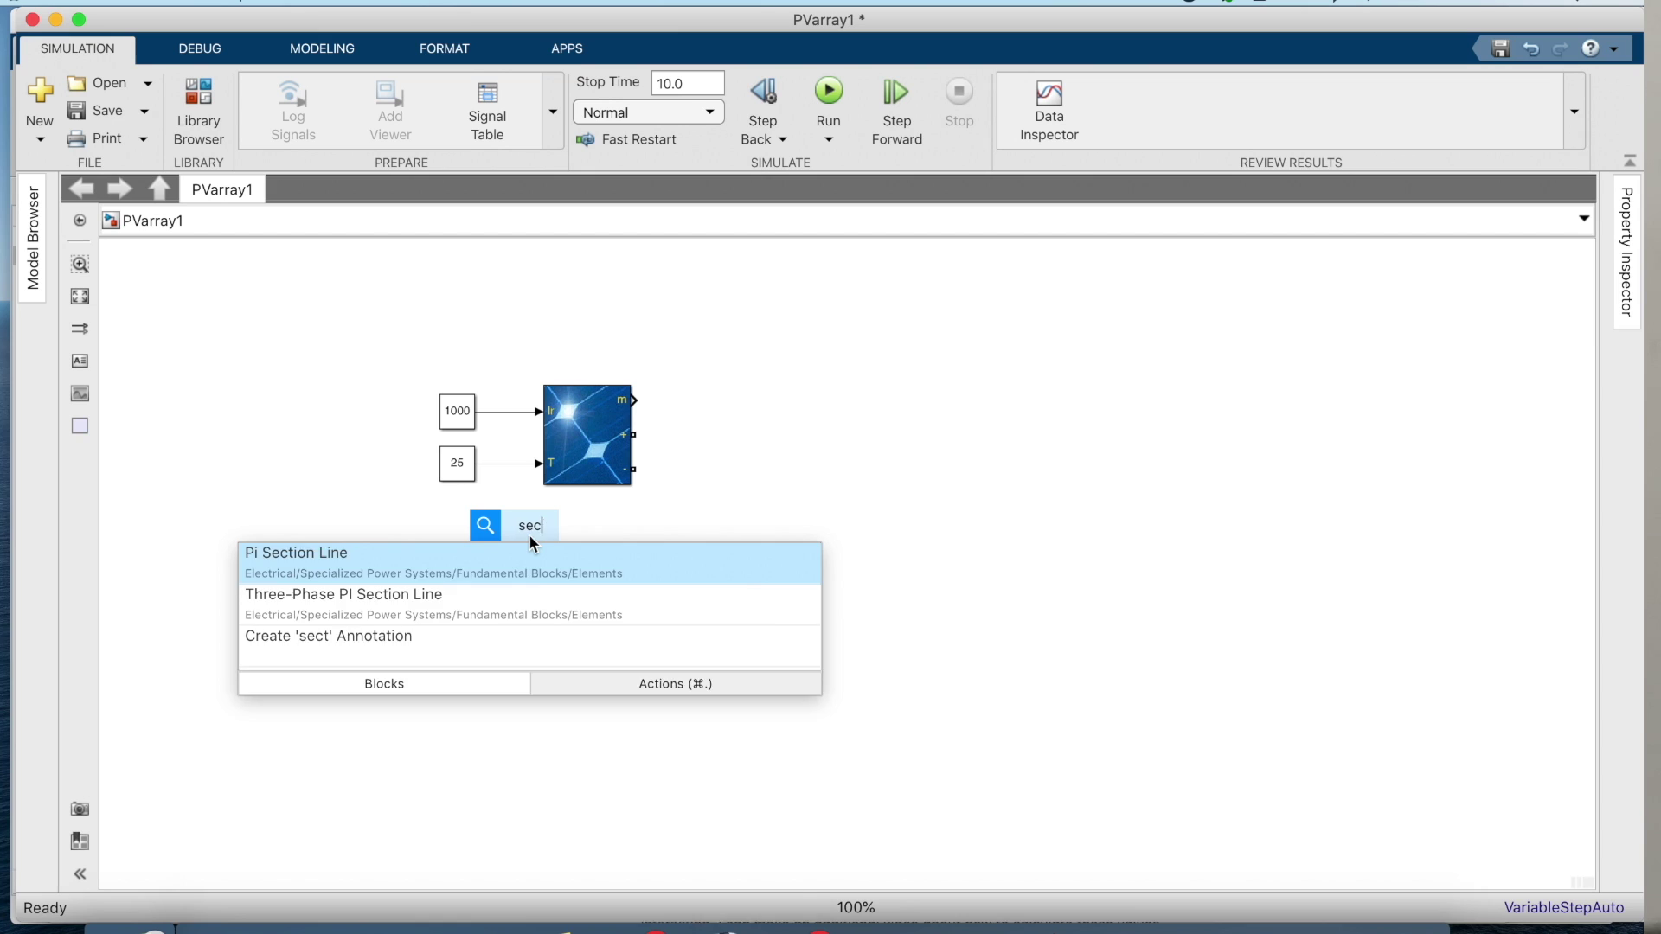
{"action": "key", "text": "BackSpace"}
{"action": "key", "text": "BackSpace"}
{"action": "key", "text": "BackSpace"}
{"action": "key", "text": "BackSpace"}
{"action": "type", "text": "bus "}
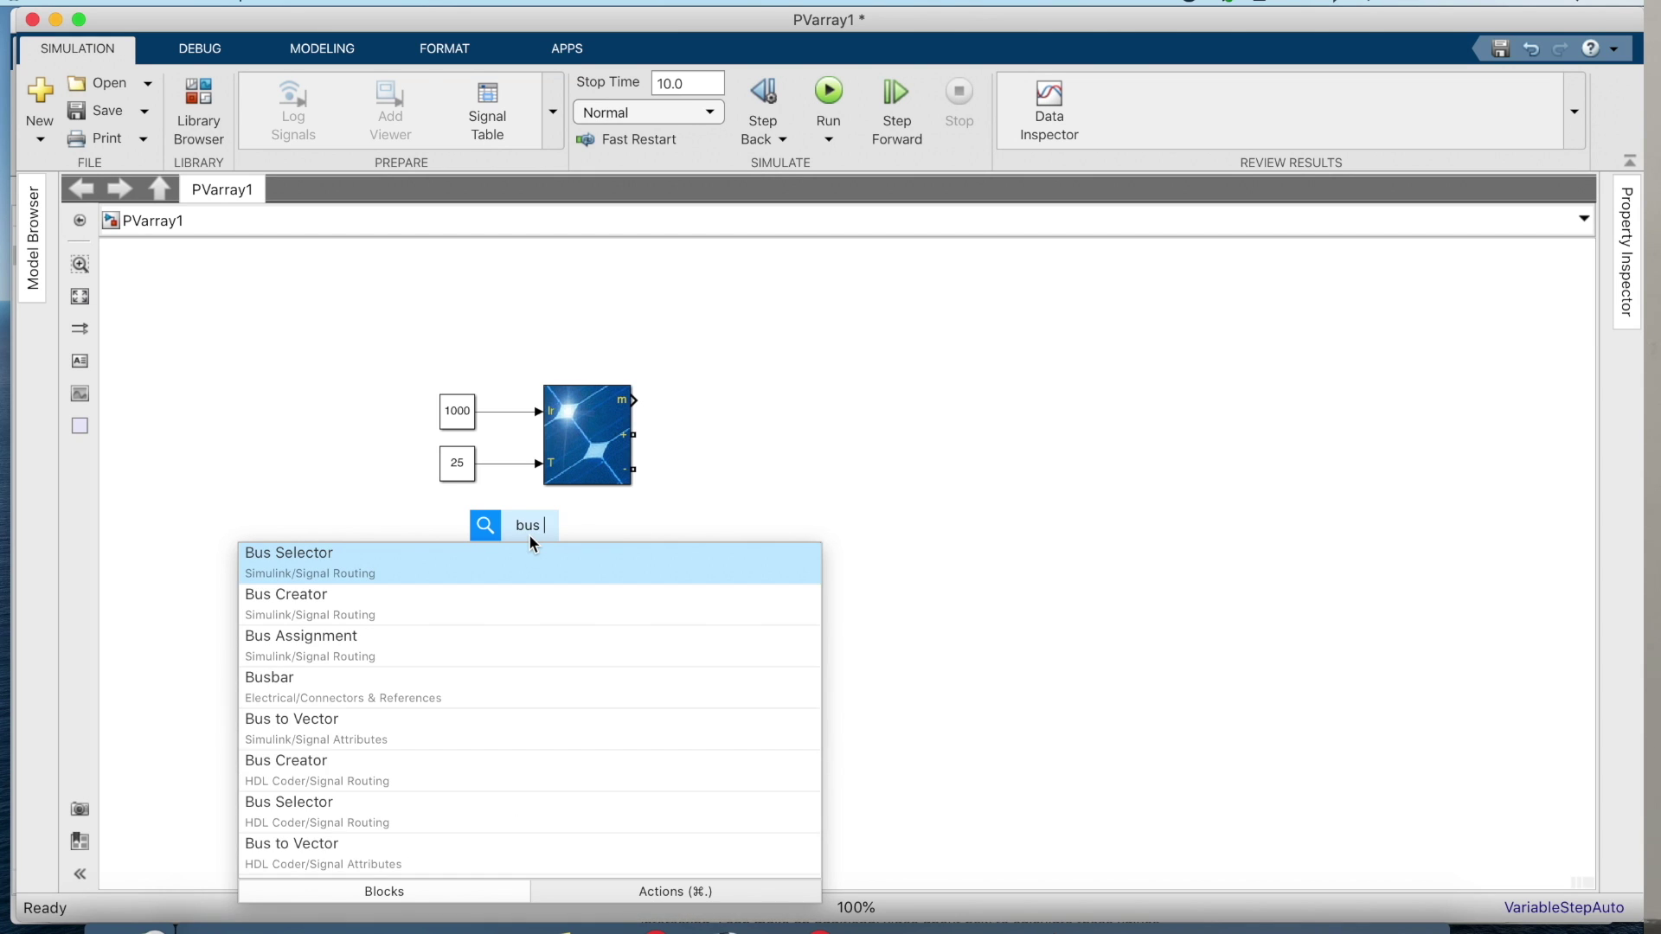
{"action": "type", "text": "se"}
{"action": "left_click", "coordinate": [523, 577]}
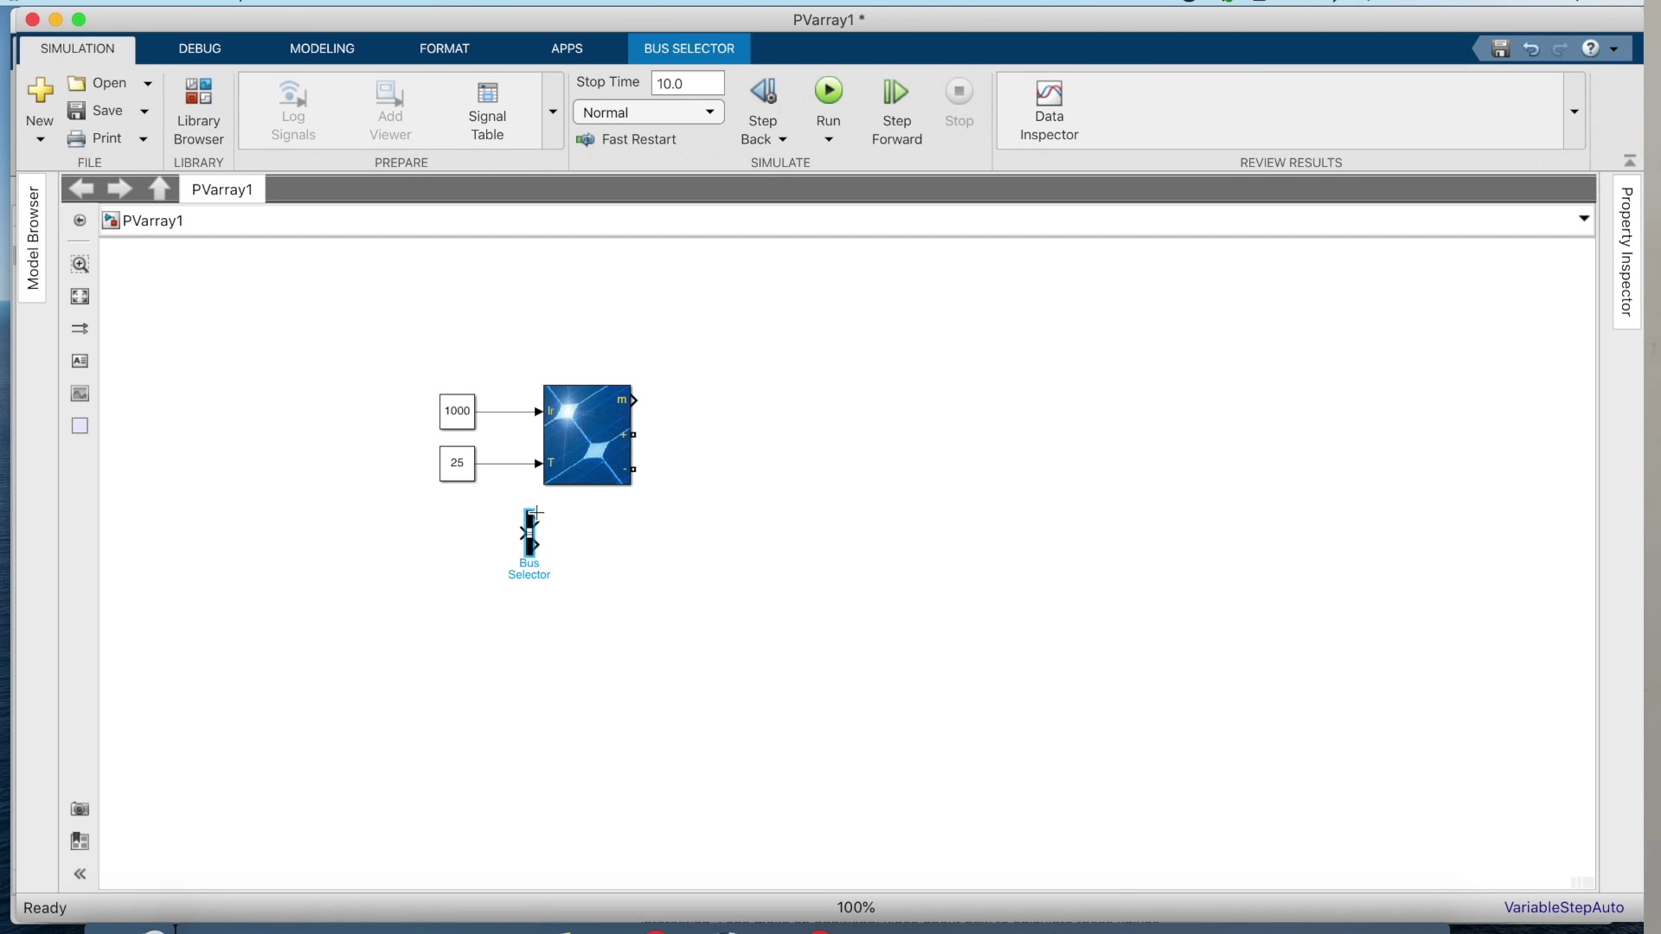
{"action": "left_click_drag", "start_coordinate": [529, 529], "coordinate": [703, 399]}
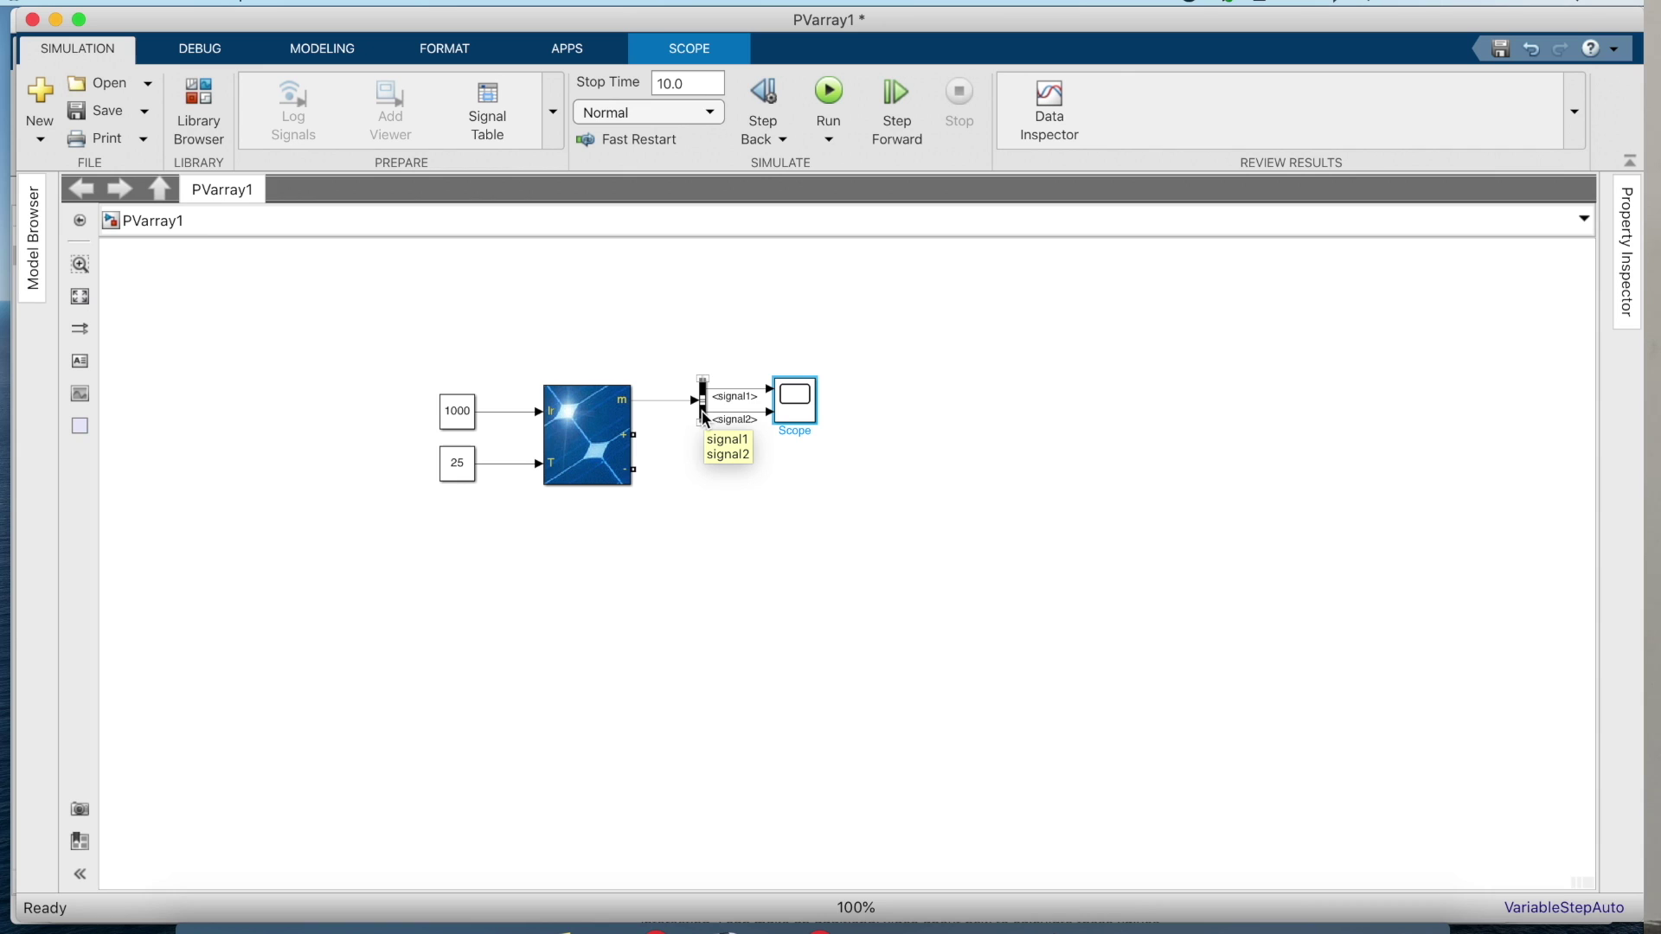
Add V_PV and I_PV to the Bus Selector's selected signals.
{"action": "double_click", "coordinate": [703, 412]}
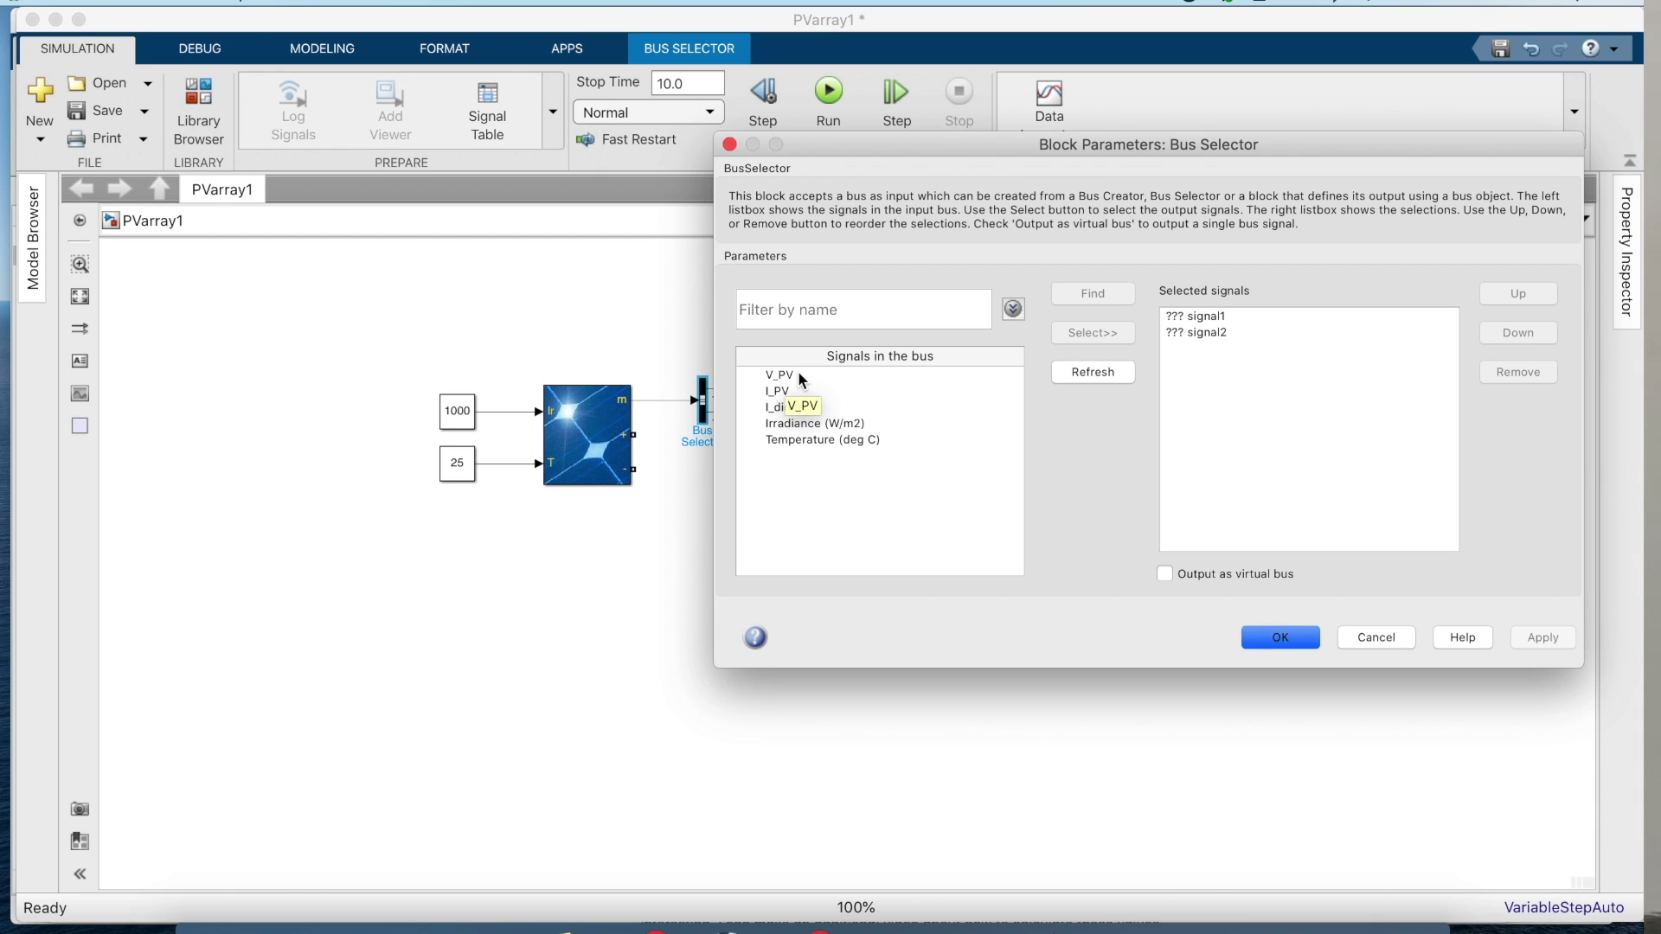
{"action": "left_click", "coordinate": [798, 374]}
{"action": "left_click", "coordinate": [803, 394]}
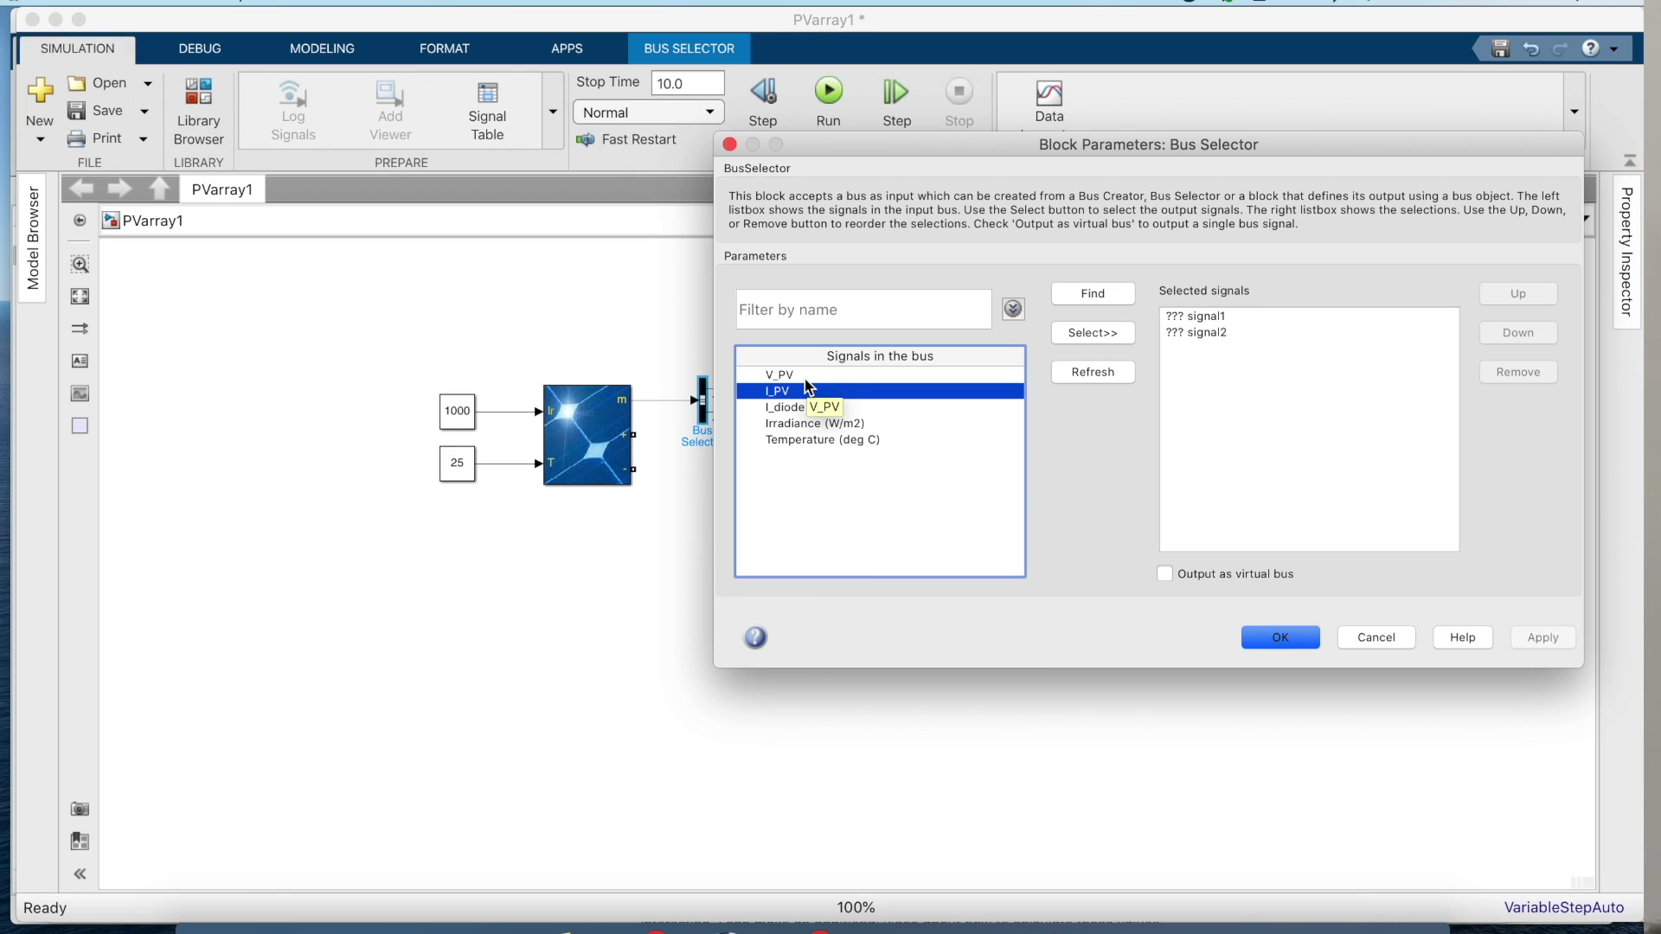
{"action": "left_click", "coordinate": [806, 379]}
{"action": "left_click", "coordinate": [1073, 333]}
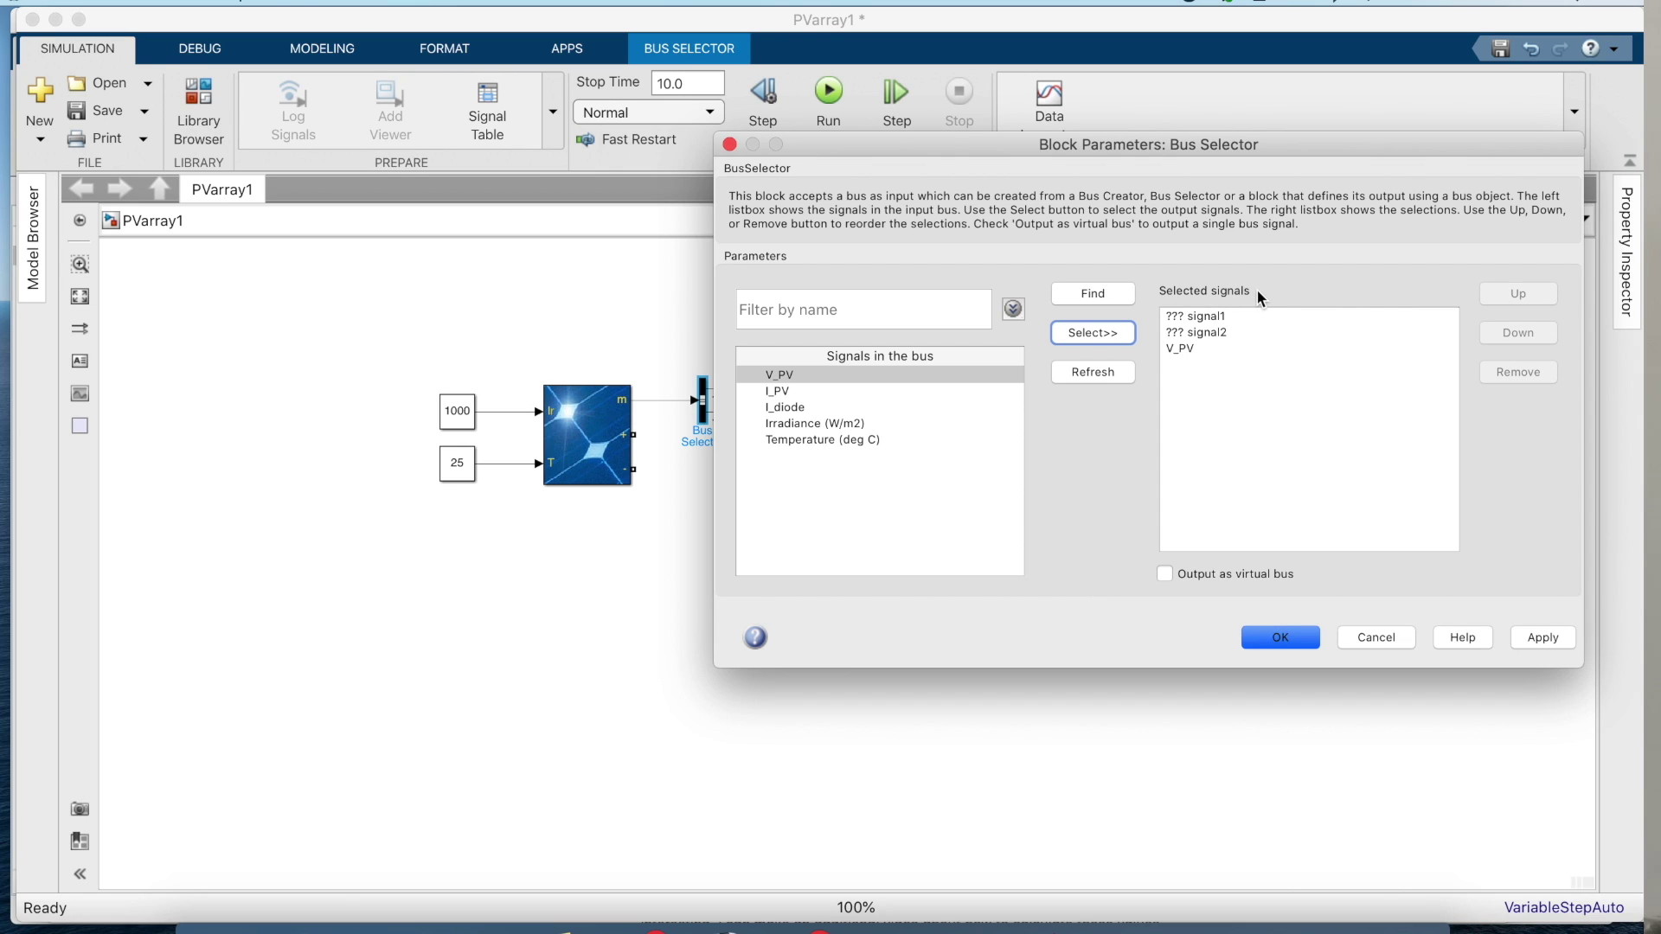
{"action": "left_click", "coordinate": [884, 393]}
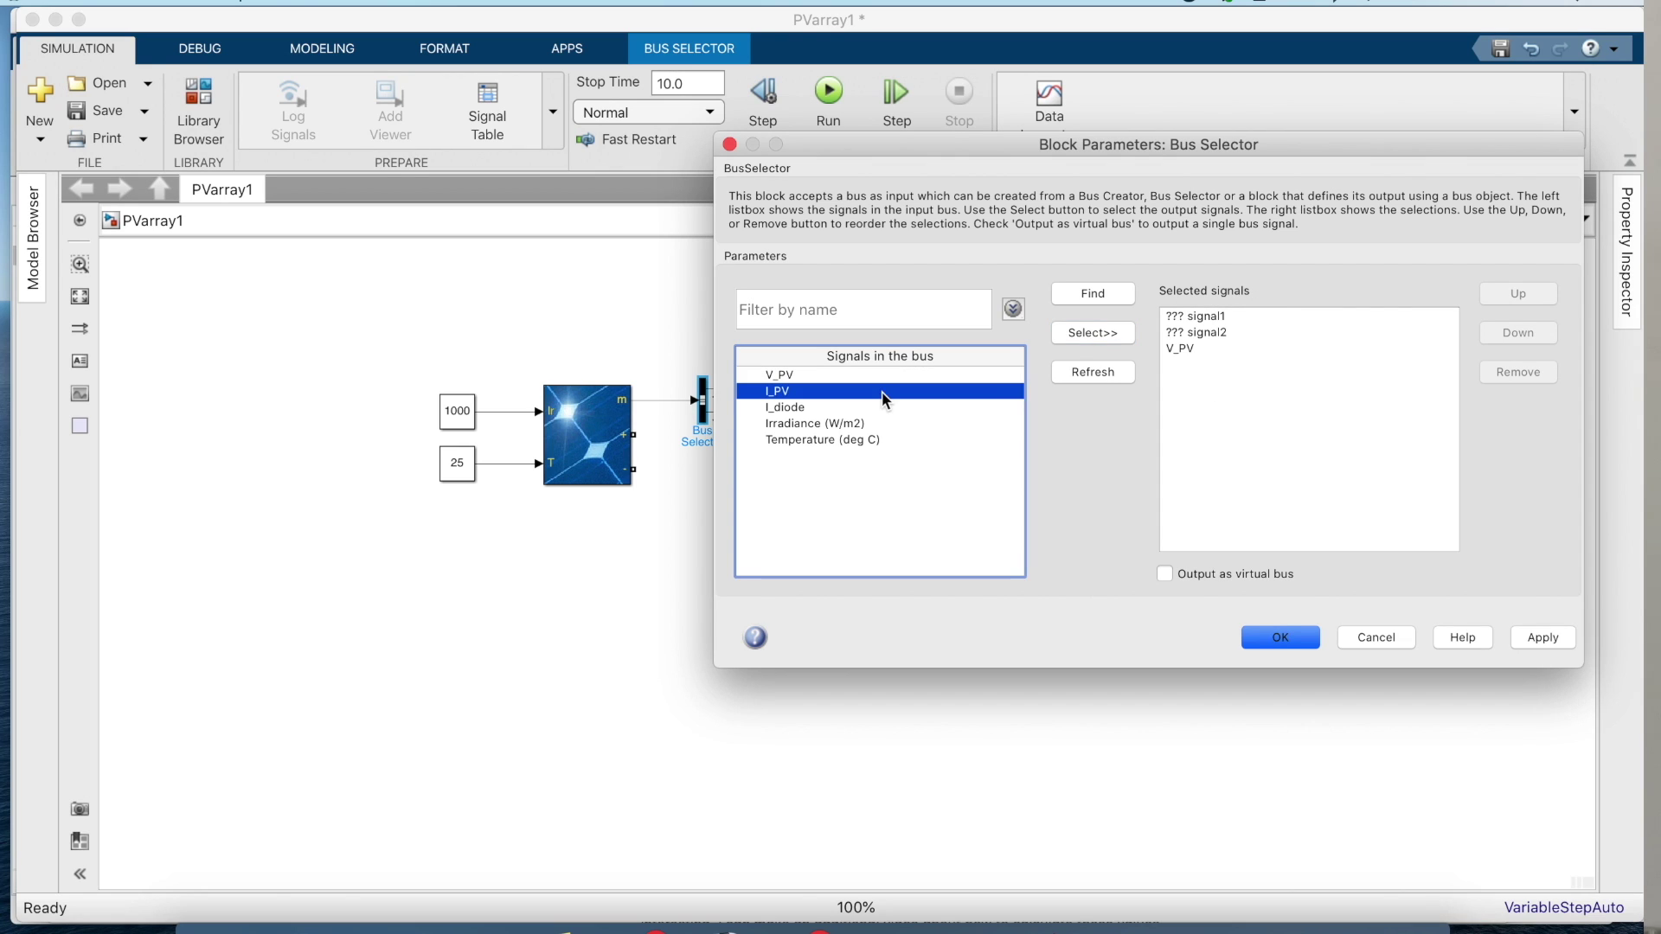
{"action": "left_click", "coordinate": [1094, 330]}
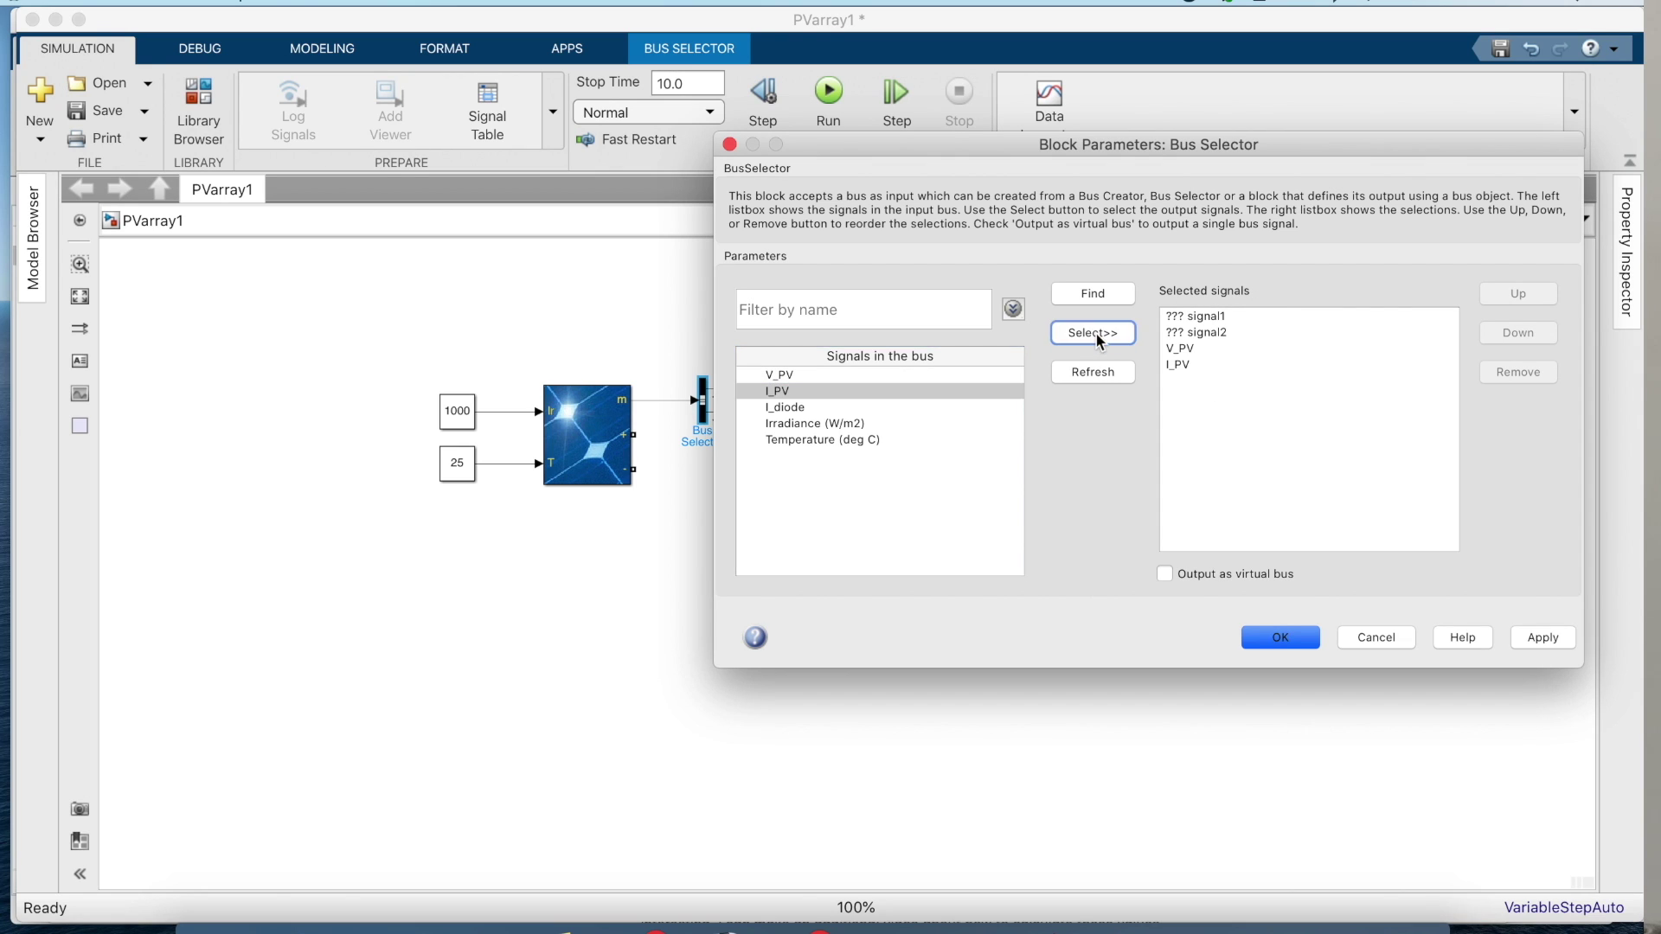
Remove the unresolved signal1 and signal2 entries from the Bus Selector's selected signals and accept the parameters.
{"action": "left_click", "coordinate": [1210, 315]}
{"action": "left_click", "coordinate": [1218, 333], "text": "shift"}
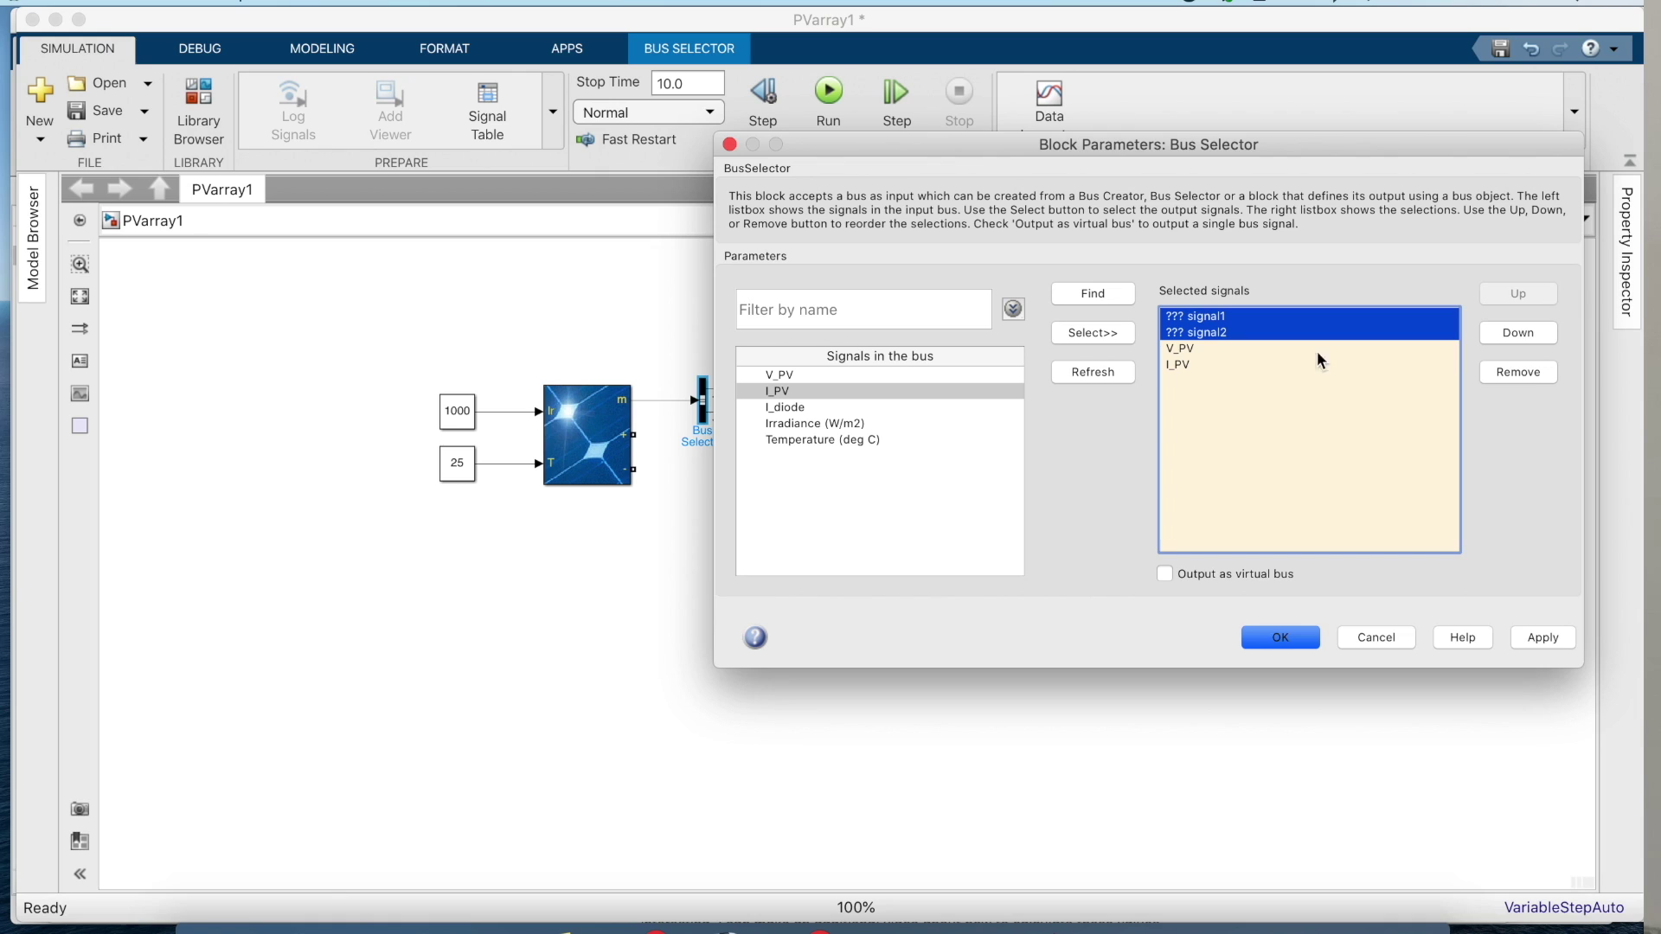
{"action": "left_click", "coordinate": [1503, 374]}
{"action": "left_click", "coordinate": [1263, 387]}
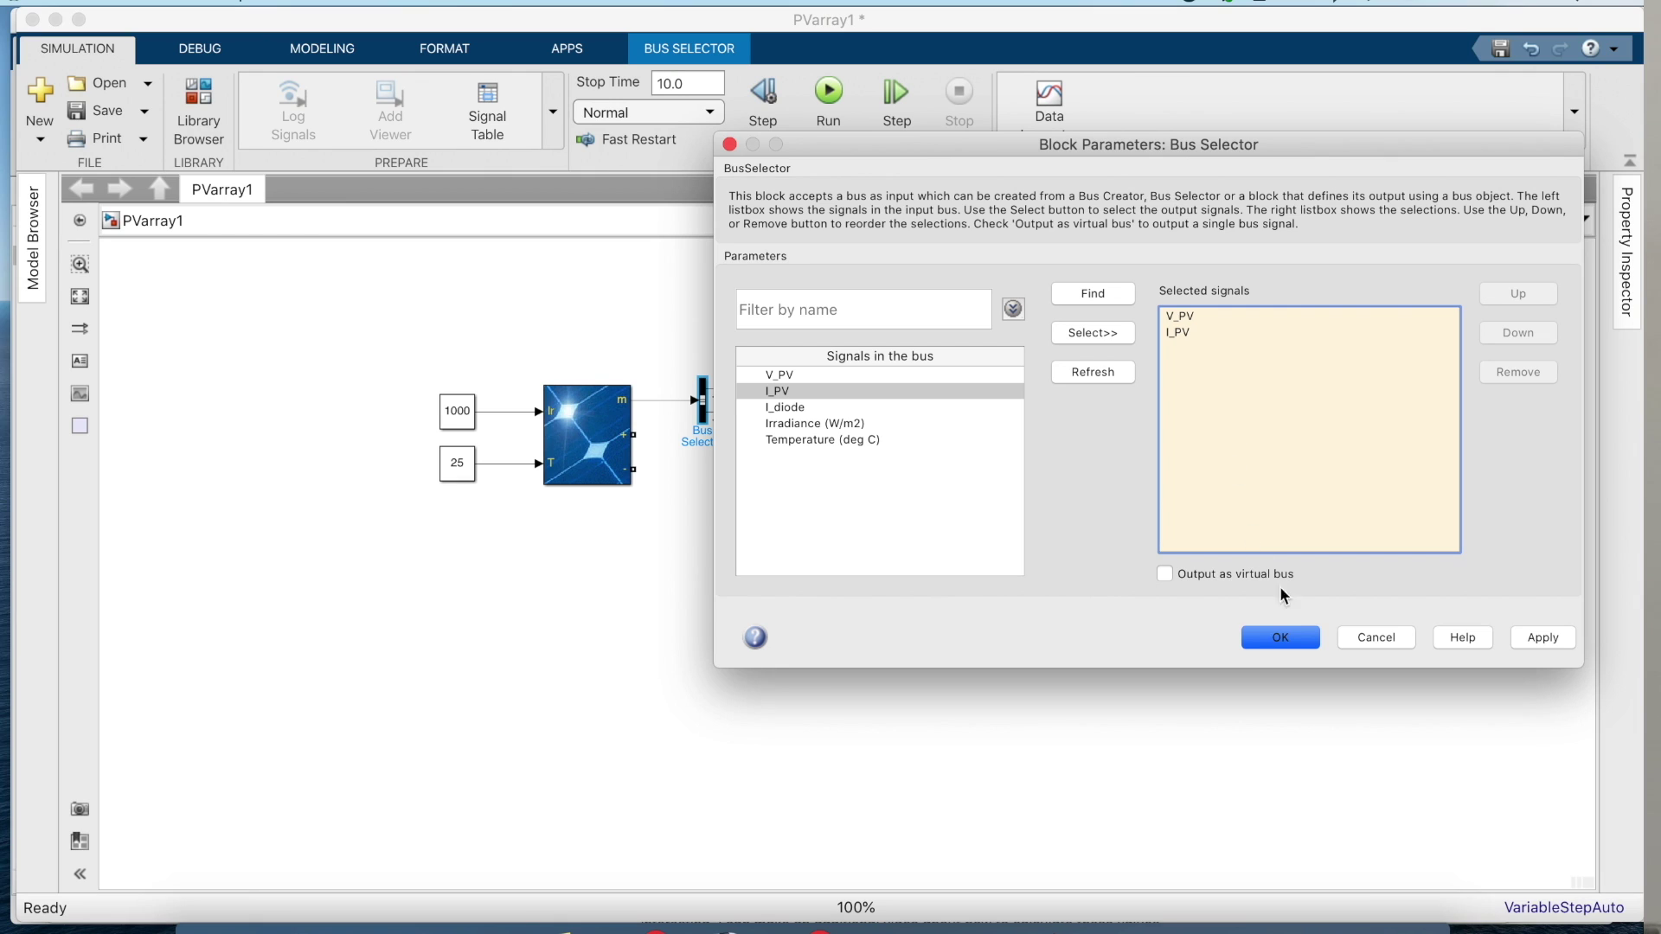
{"action": "left_click", "coordinate": [1281, 638]}
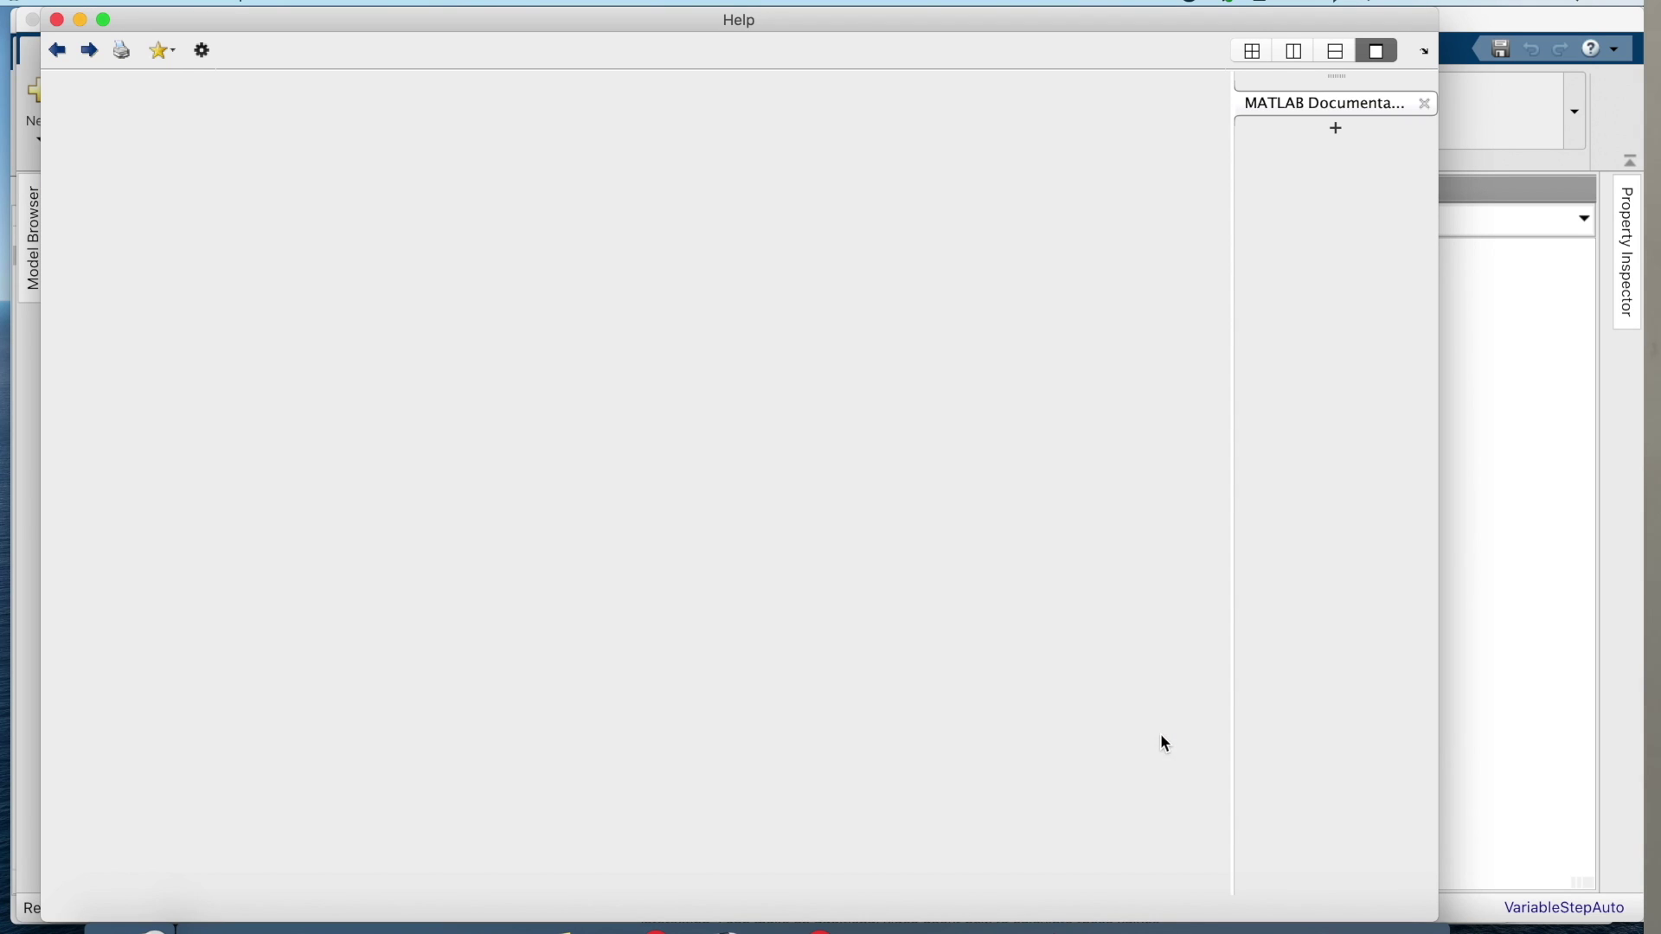
{"action": "scroll", "coordinate": [403, 516], "scroll_direction": "down", "scroll_amount": 5}
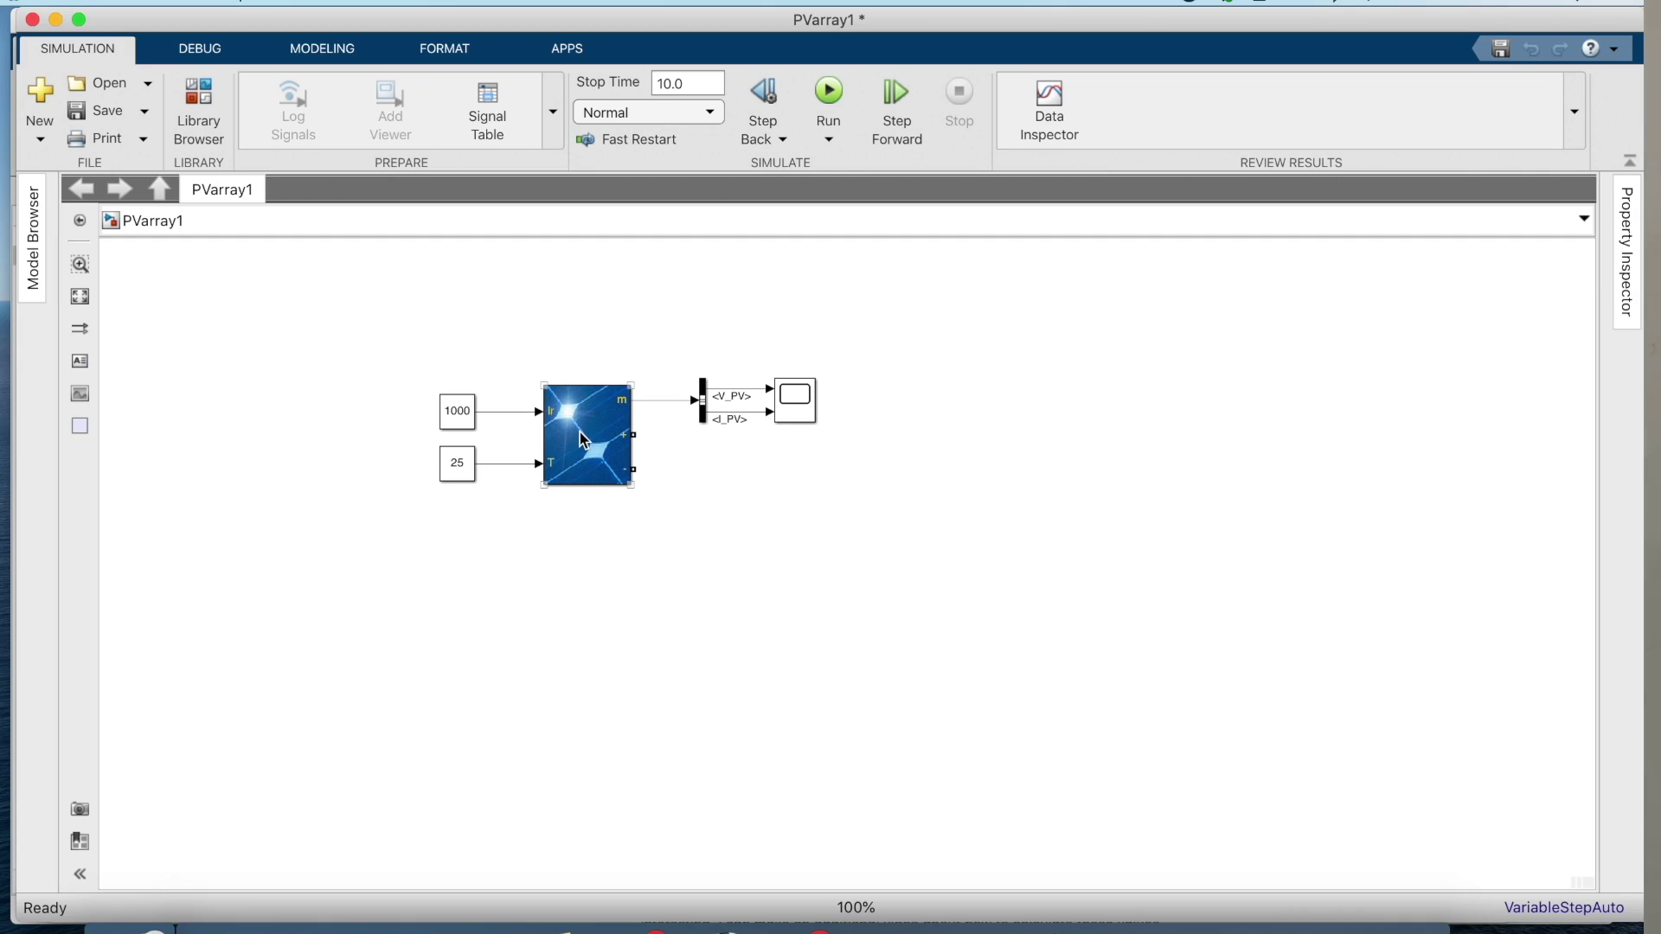
Set the PV Array block's parallel strings to 1 and series-connected modules per string to 1.
{"action": "left_click", "coordinate": [580, 434]}
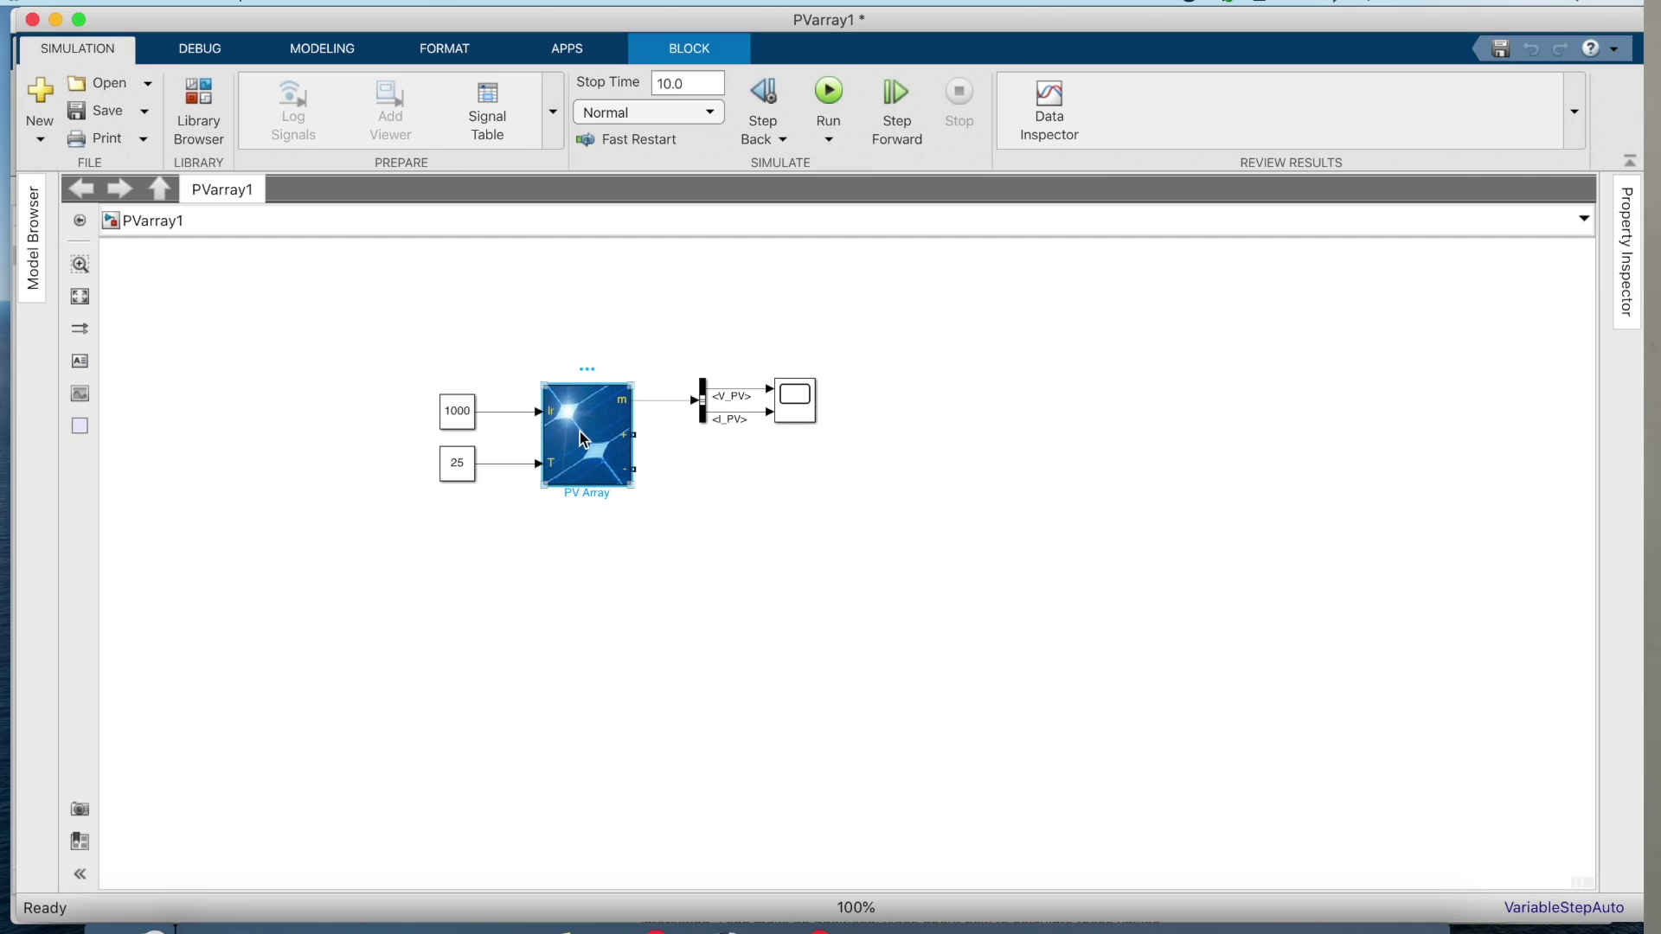
{"action": "double_click", "coordinate": [579, 433]}
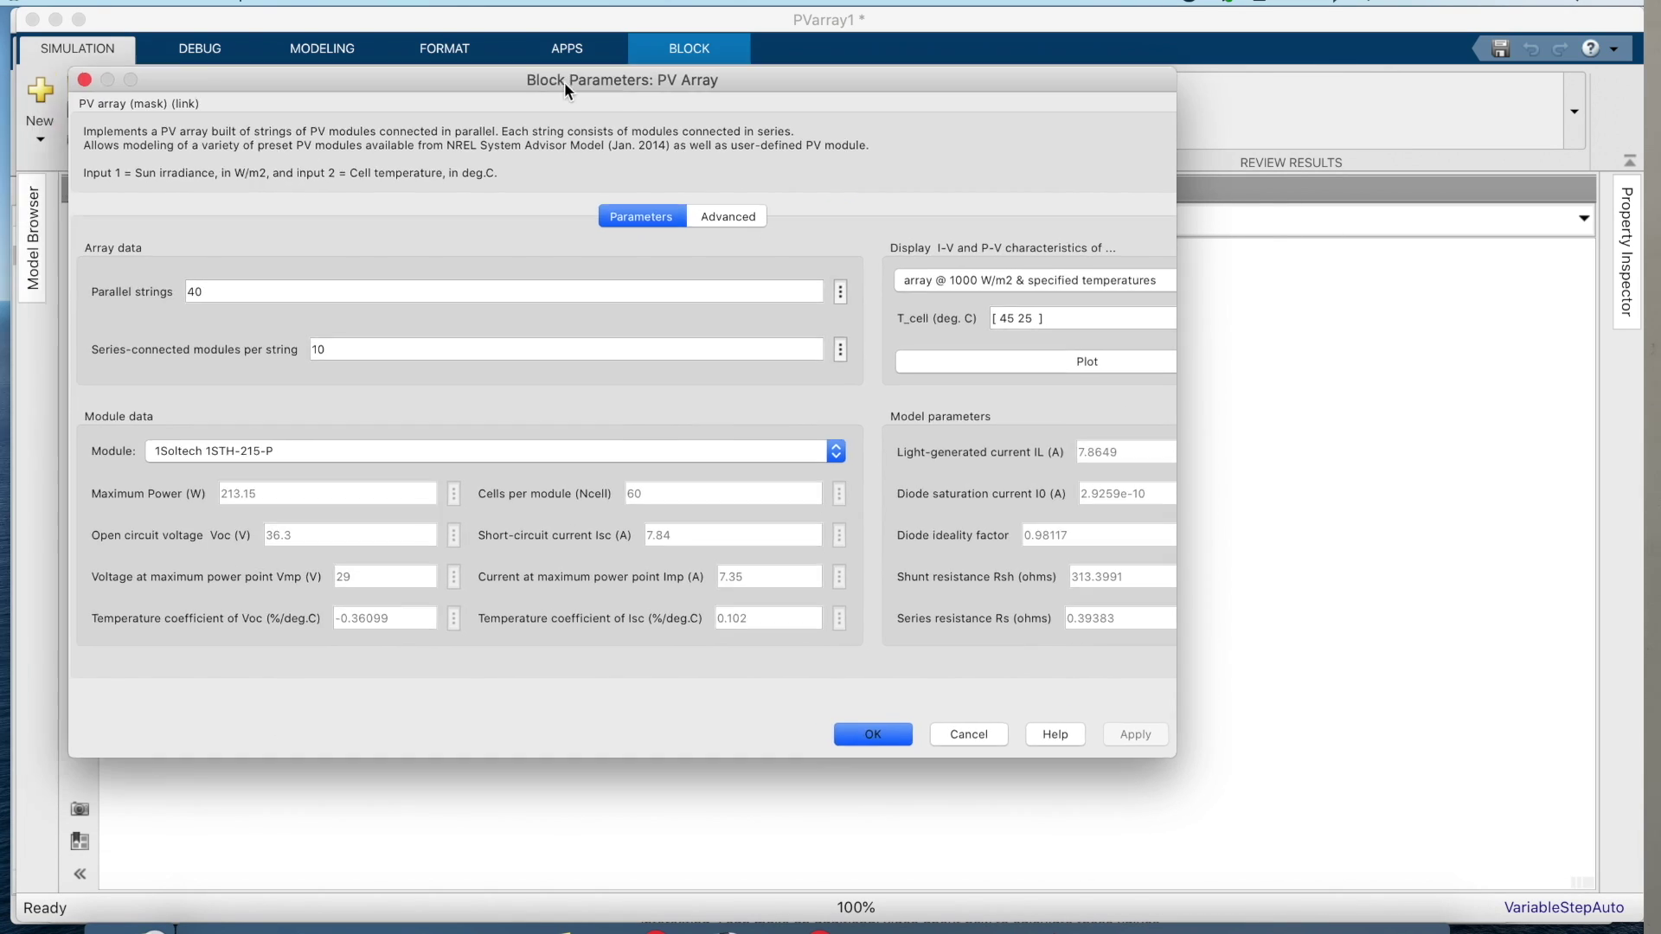
{"action": "left_click_drag", "start_coordinate": [565, 84], "coordinate": [528, 32]}
{"action": "left_click_drag", "start_coordinate": [1138, 707], "coordinate": [1491, 868]}
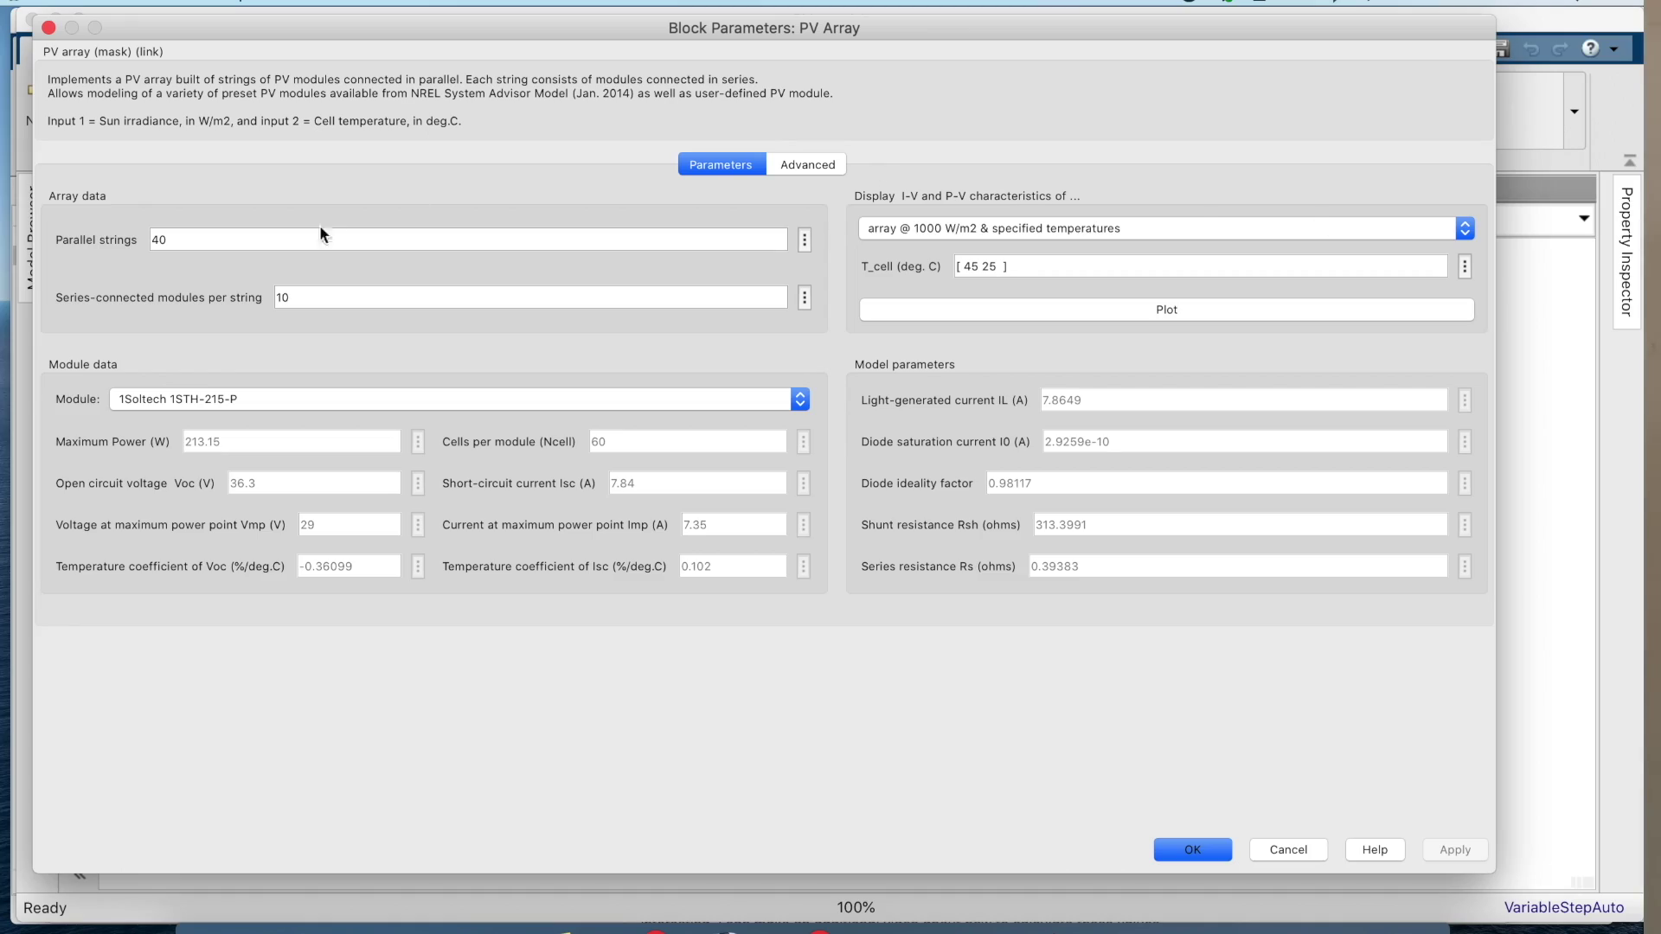
{"action": "double_click", "coordinate": [166, 240]}
{"action": "type", "text": "1"}
{"action": "double_click", "coordinate": [307, 296]}
{"action": "type", "text": "1"}
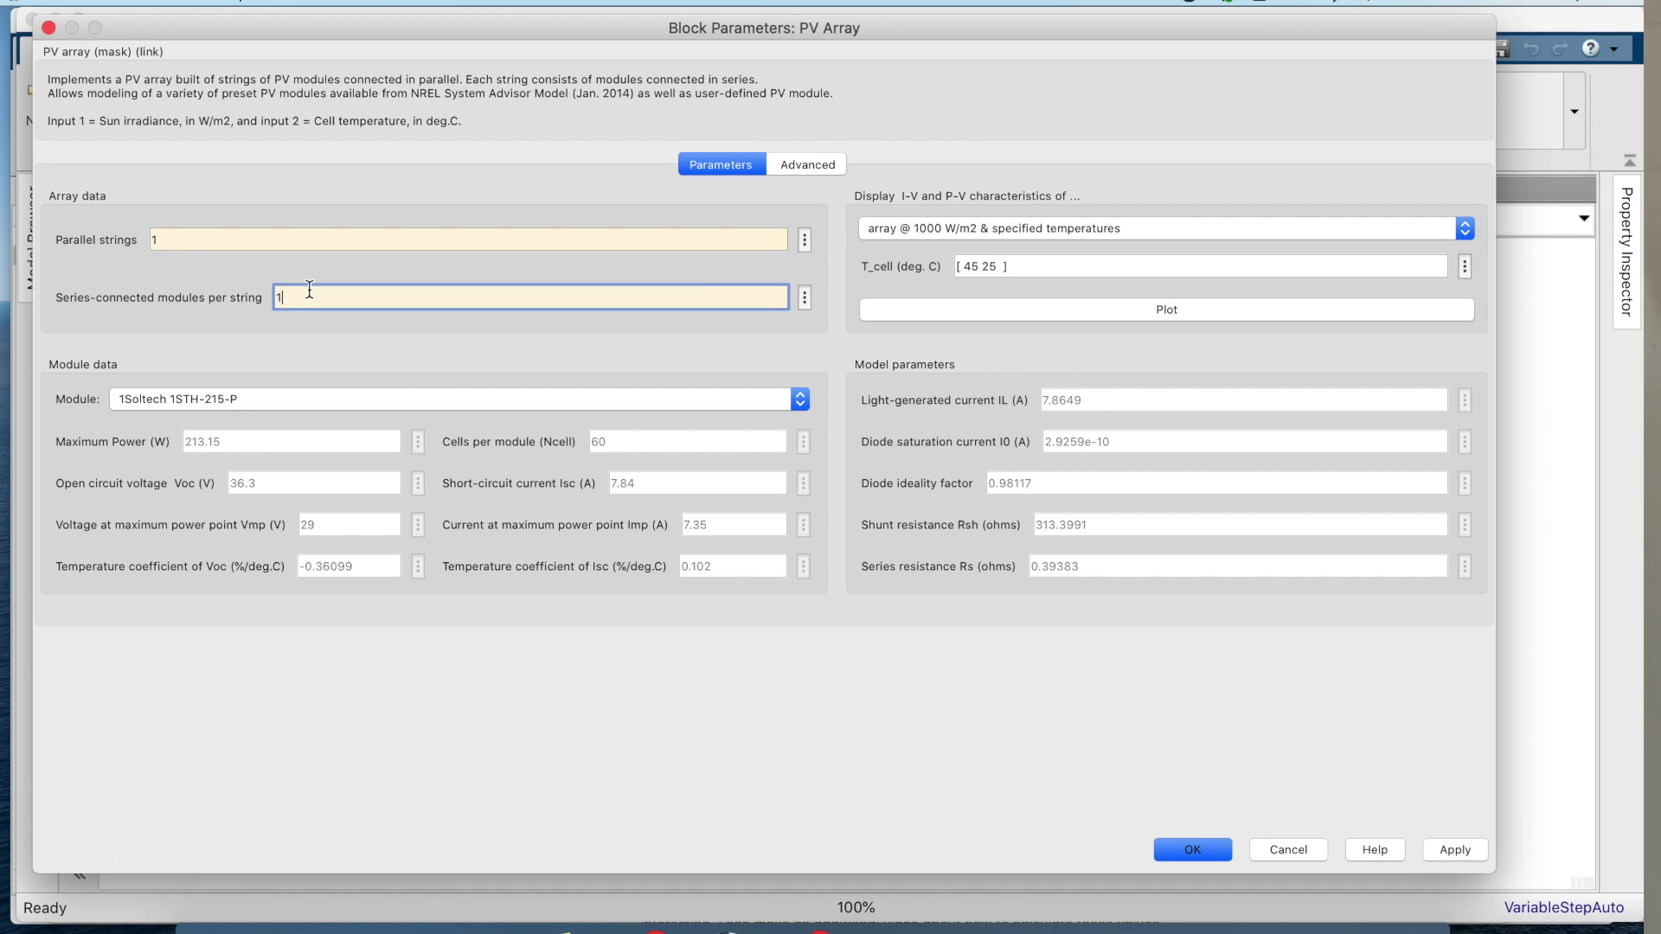
{"action": "left_click", "coordinate": [313, 352]}
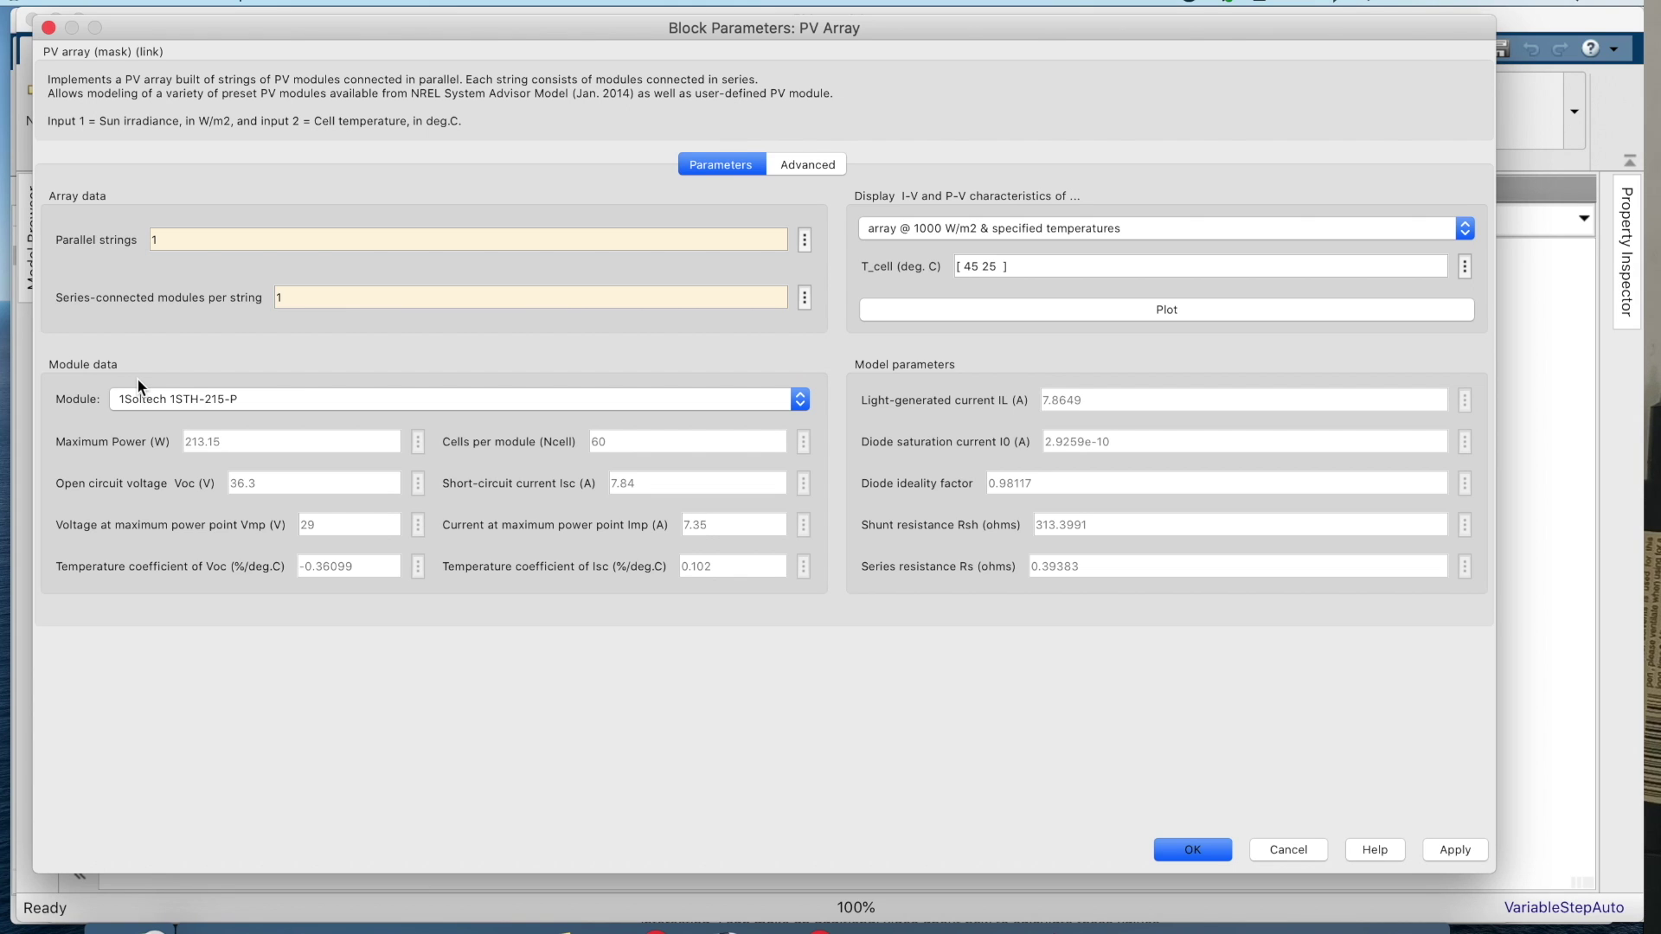
Change the PV Array's module type to User-defined.
{"action": "left_click", "coordinate": [190, 410]}
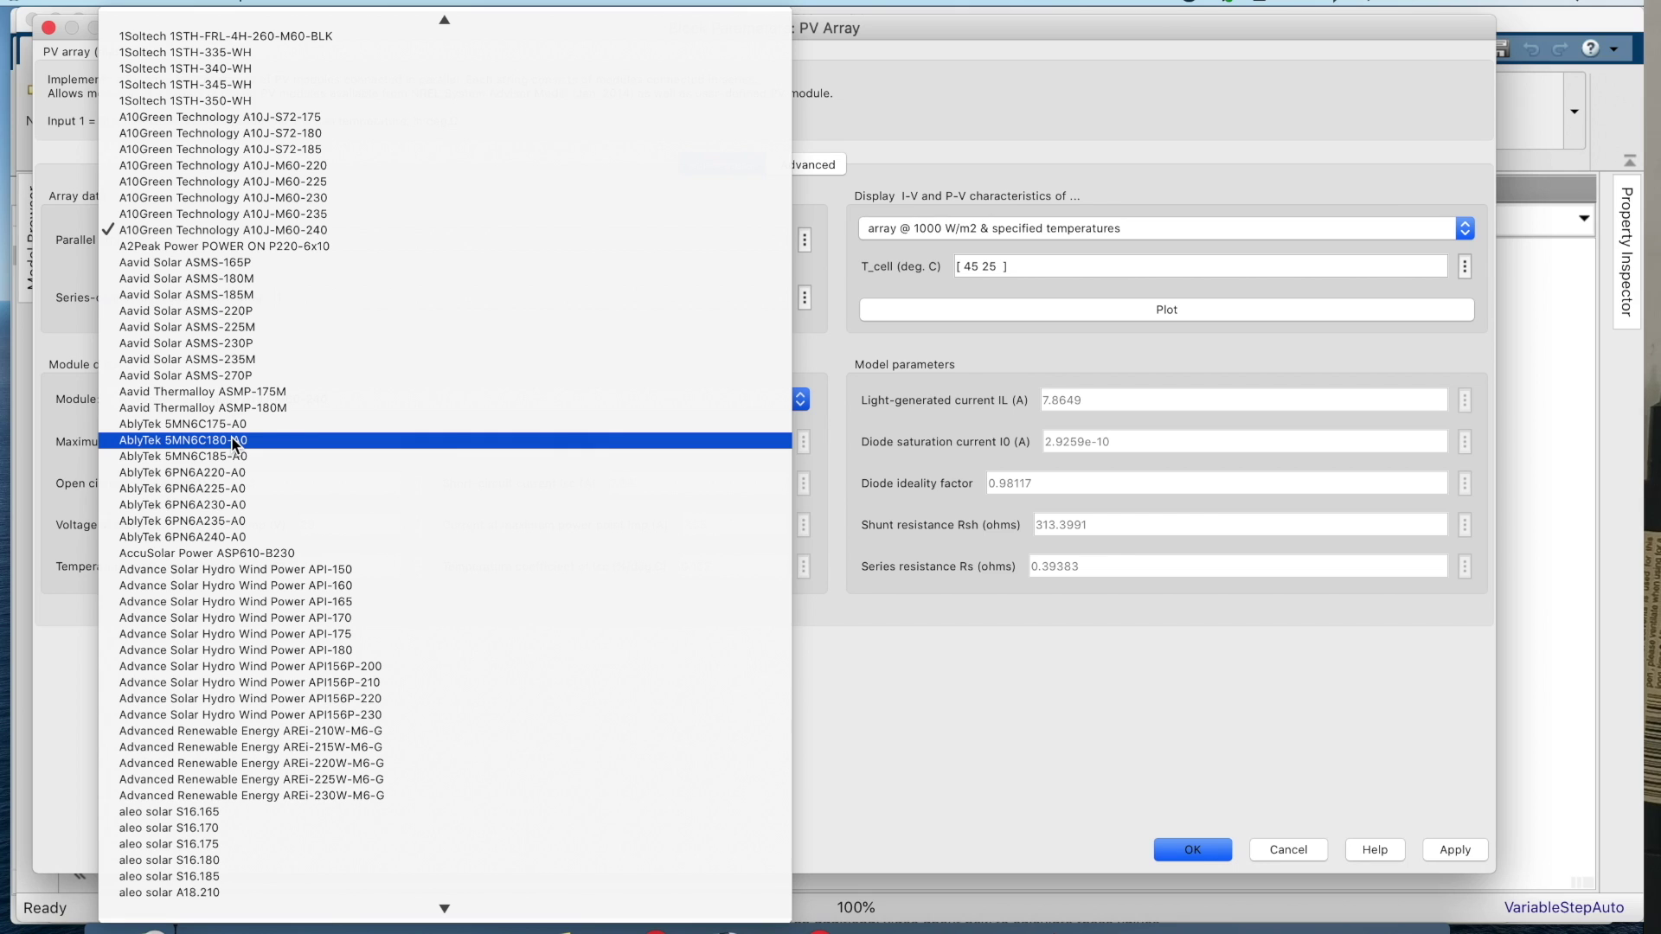
{"action": "scroll", "coordinate": [232, 441], "scroll_direction": "up", "scroll_amount": 5}
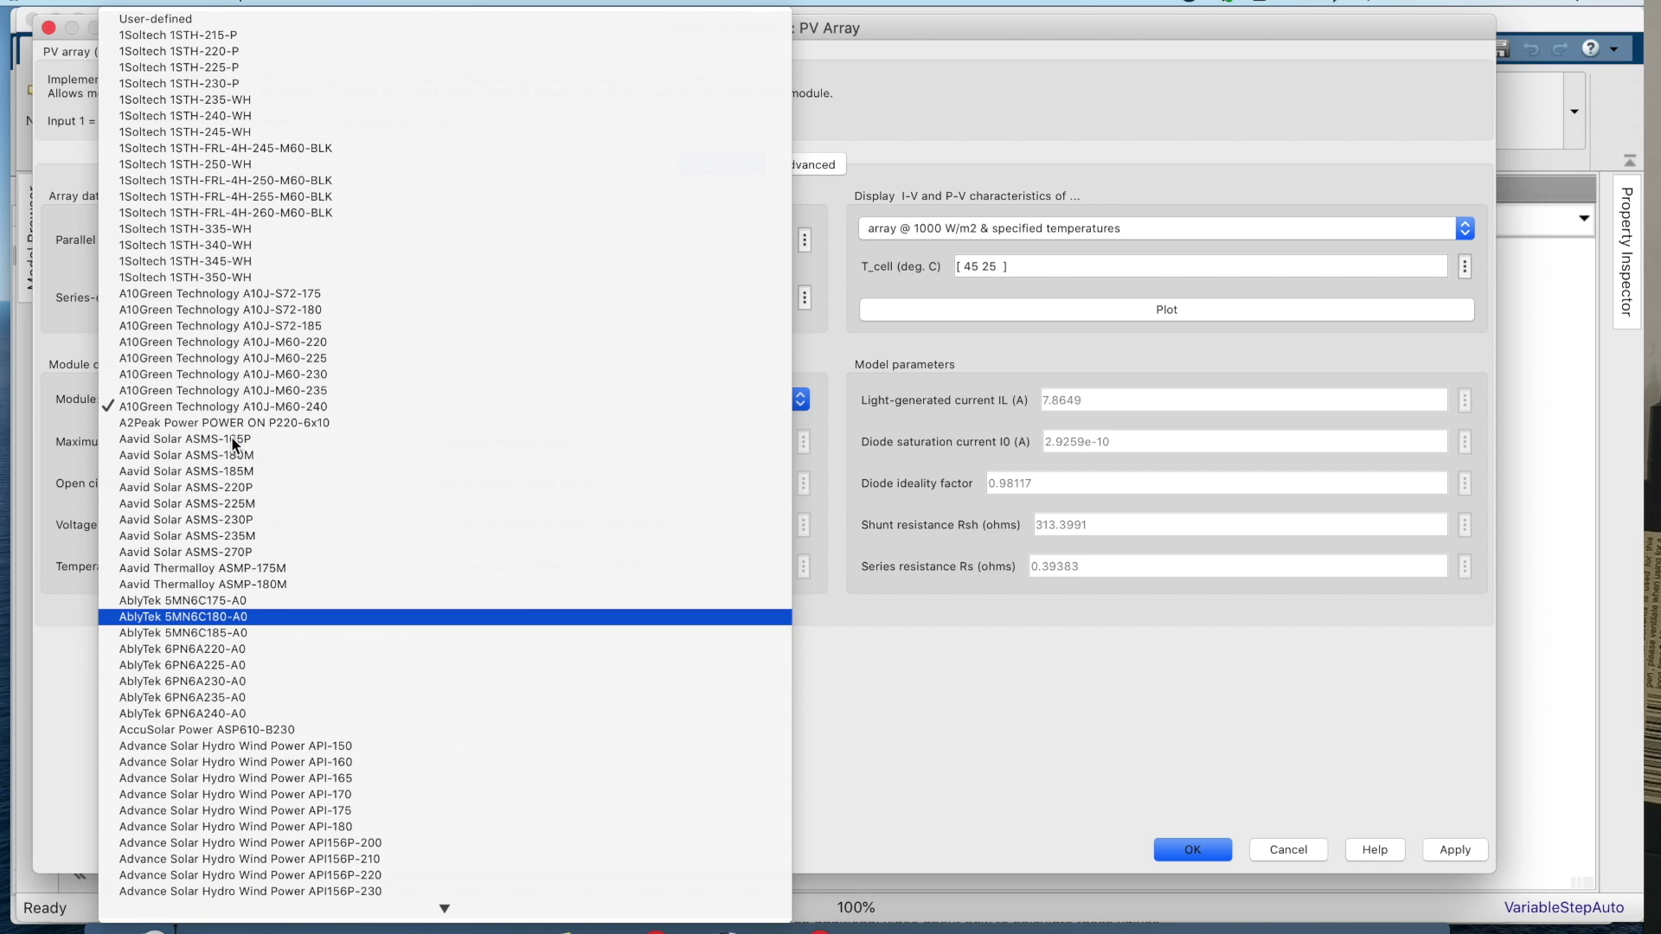
{"action": "left_click", "coordinate": [232, 21]}
Look up the cell count in LGdatasheet.pdf and set the PV Array's Cells per module (Ncell) to 72.
{"action": "double_click", "coordinate": [627, 444]}
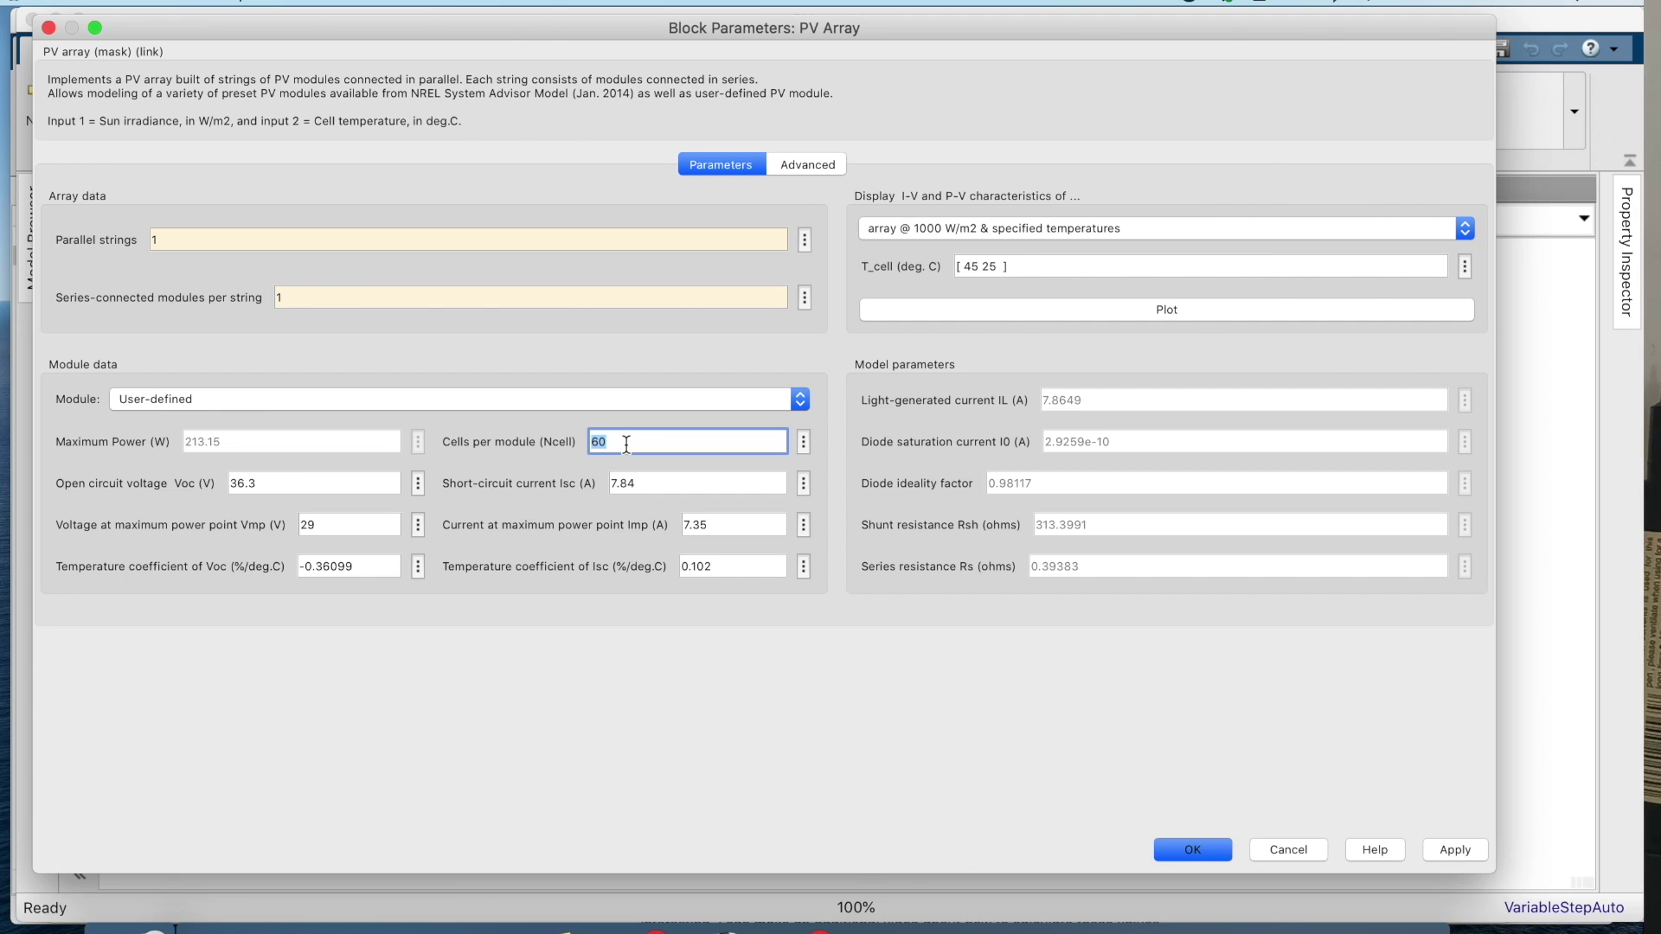
{"action": "key", "text": "super+Tab"}
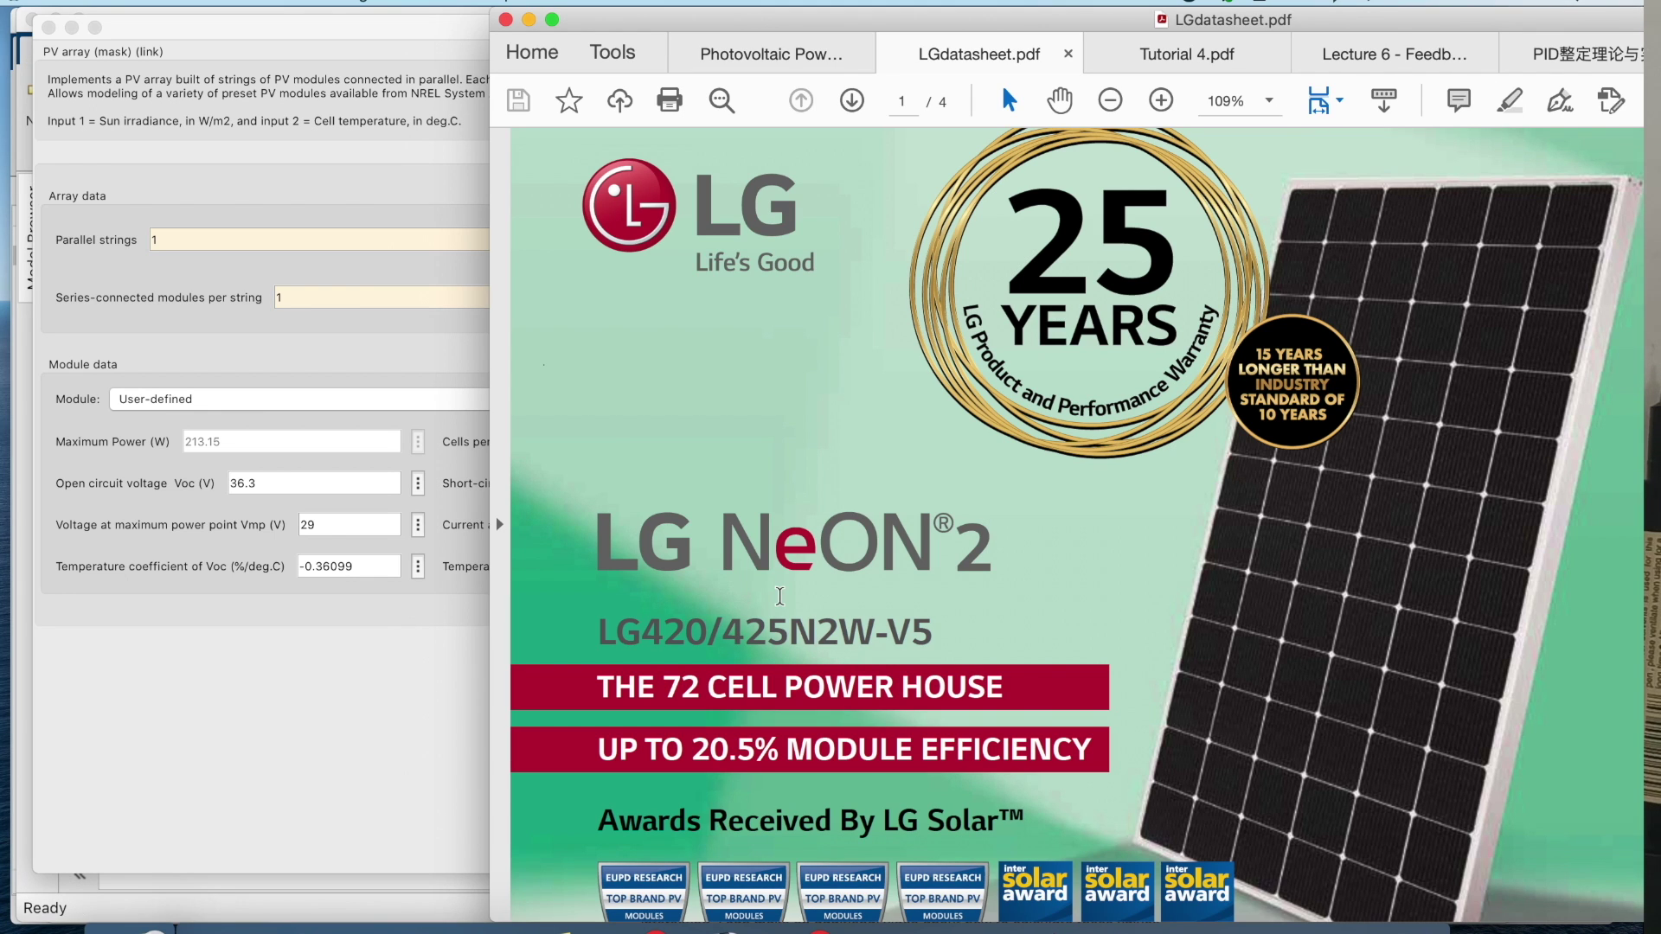
{"action": "scroll", "coordinate": [801, 623], "scroll_direction": "down", "scroll_amount": 2}
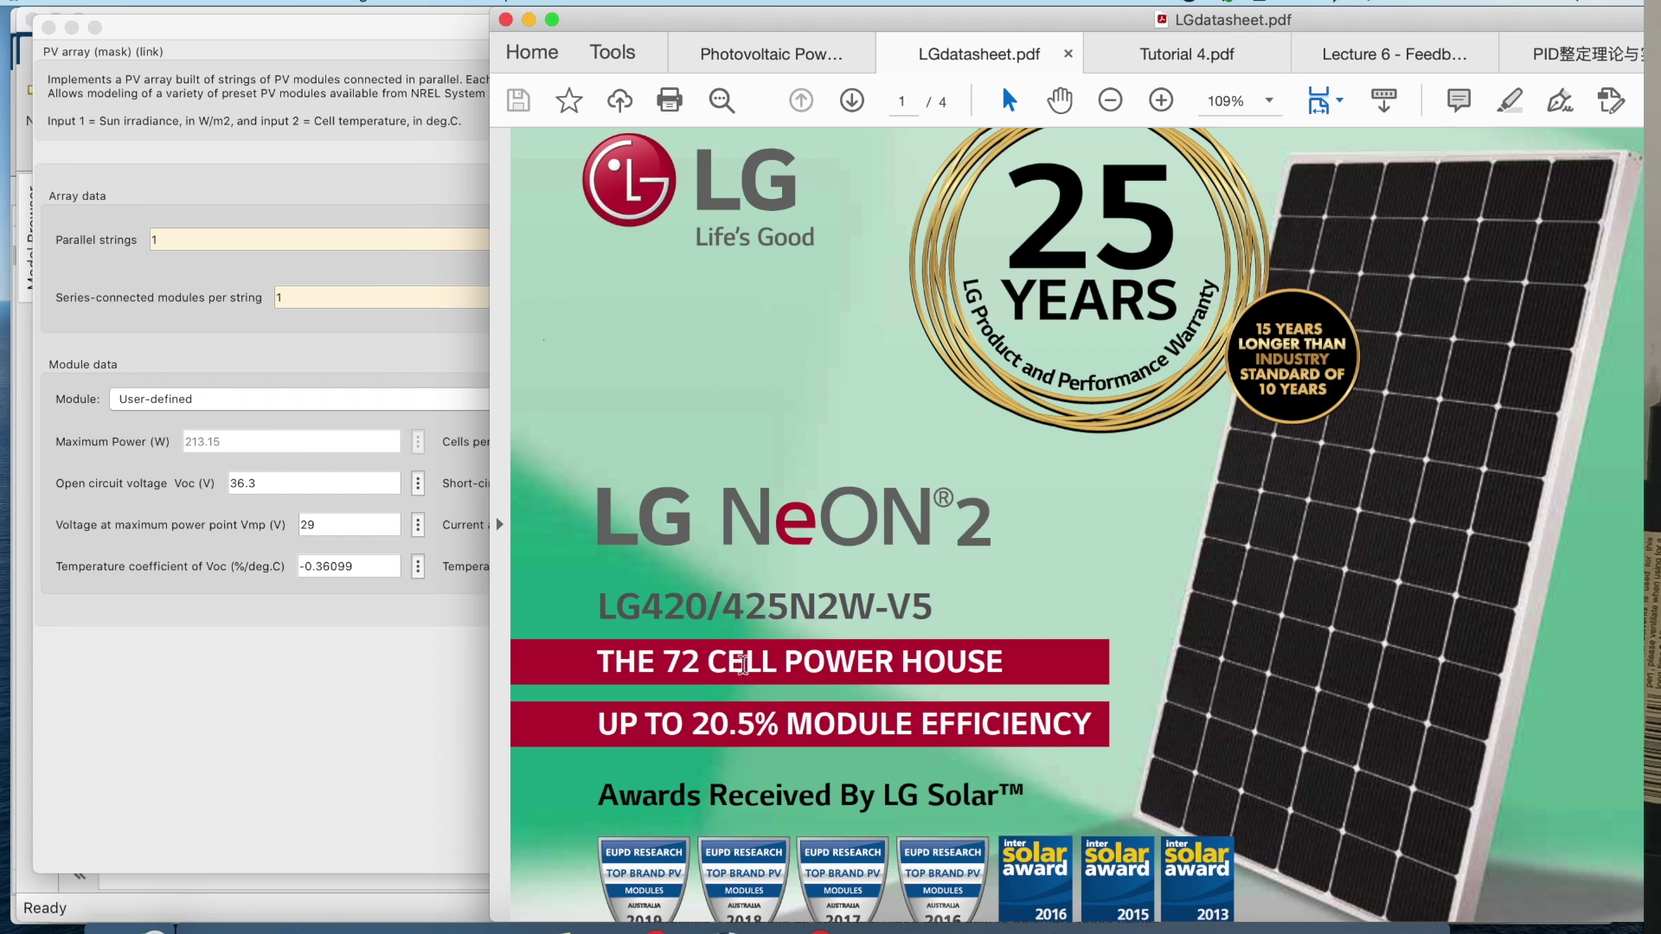
{"action": "left_click", "coordinate": [328, 684]}
{"action": "double_click", "coordinate": [635, 443]}
{"action": "type", "text": "7"}
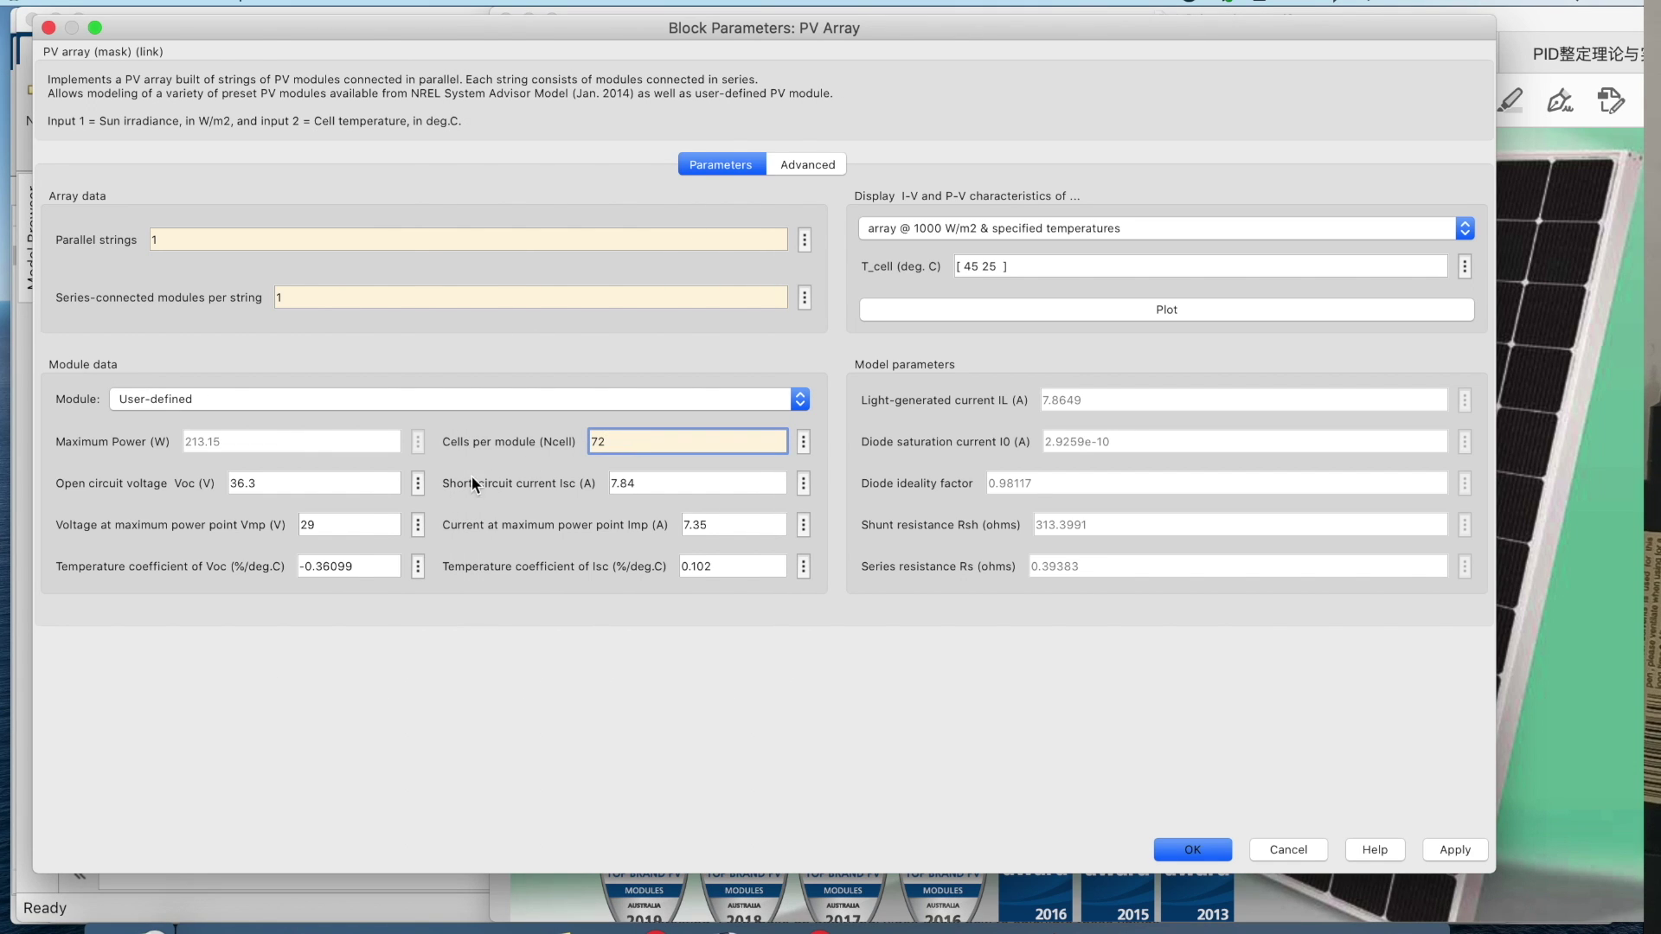
{"action": "type", "text": "2"}
Look up the 425 W module's electrical data in LGdatasheet.pdf and set the PV Array's voltage at maximum power point Vmp to 42.5 V.
{"action": "double_click", "coordinate": [311, 483]}
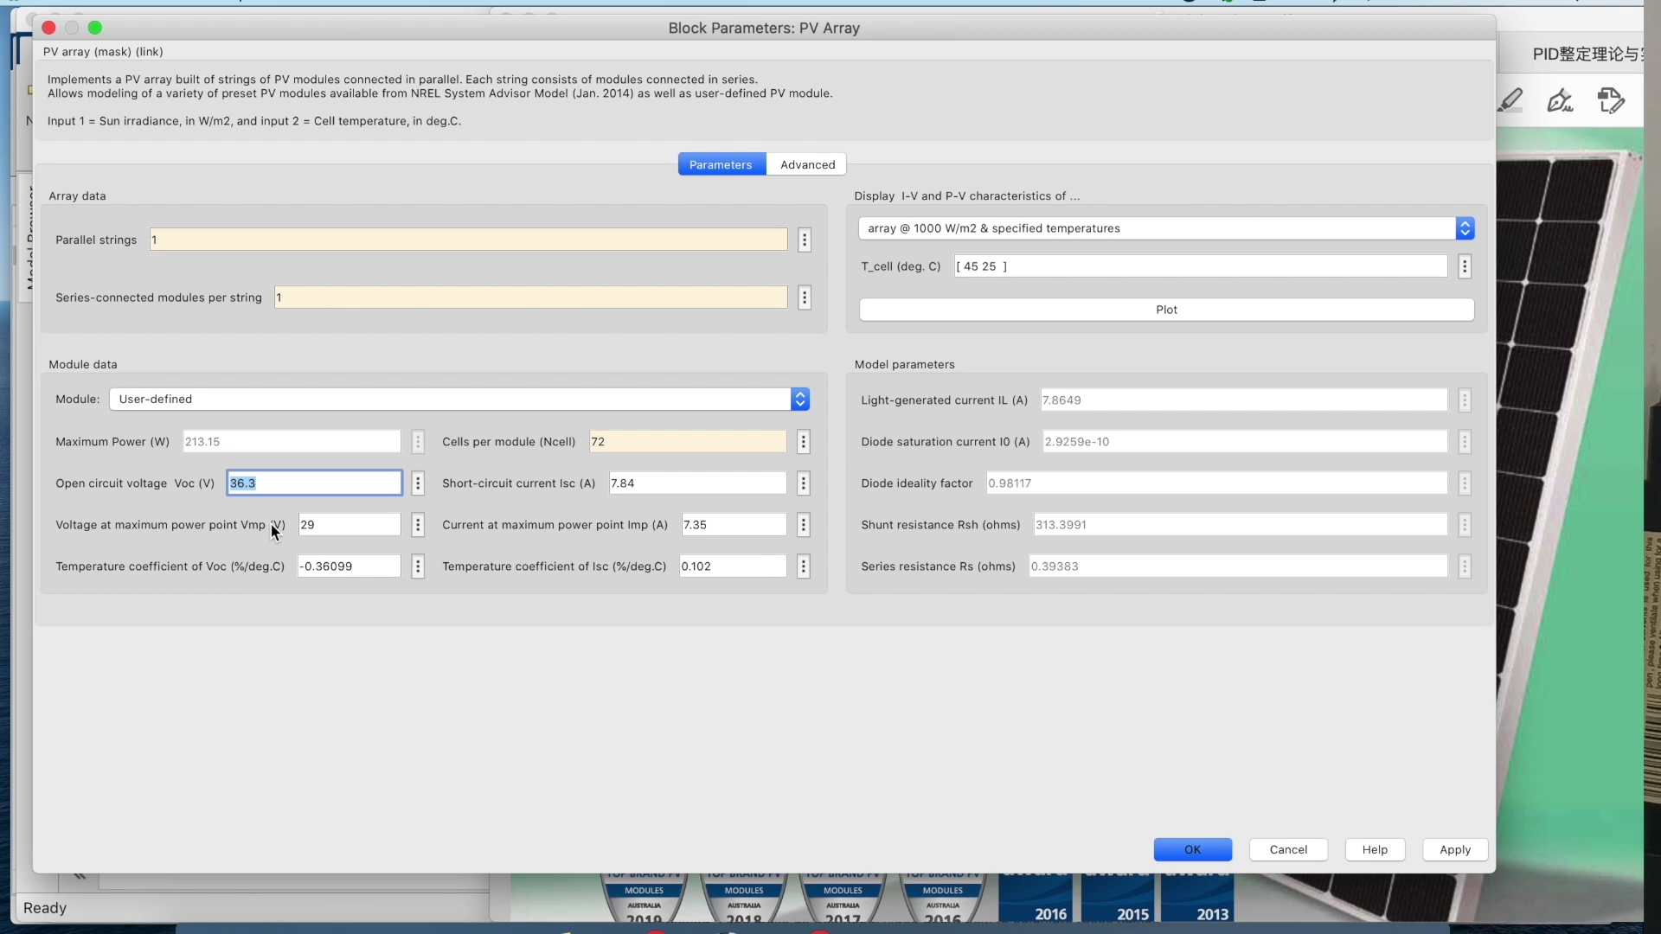
{"action": "left_click", "coordinate": [1620, 353]}
{"action": "scroll", "coordinate": [829, 595], "scroll_direction": "down", "scroll_amount": 10}
{"action": "scroll", "coordinate": [829, 595], "scroll_direction": "down", "scroll_amount": 20}
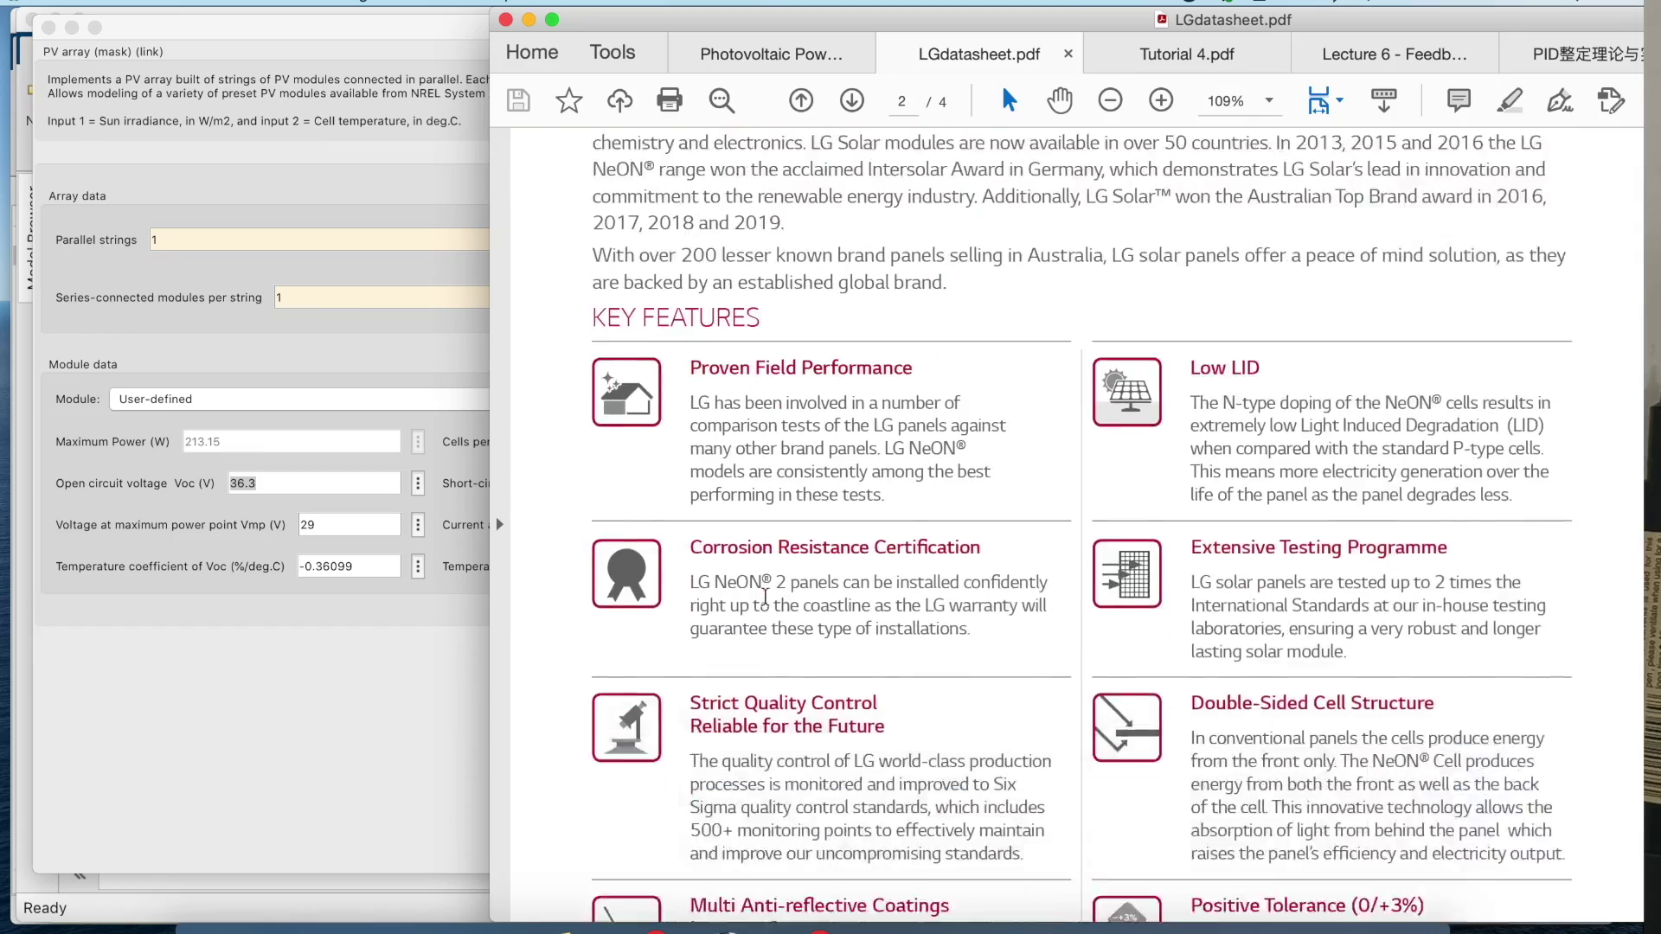
{"action": "scroll", "coordinate": [768, 609], "scroll_direction": "down", "scroll_amount": 20}
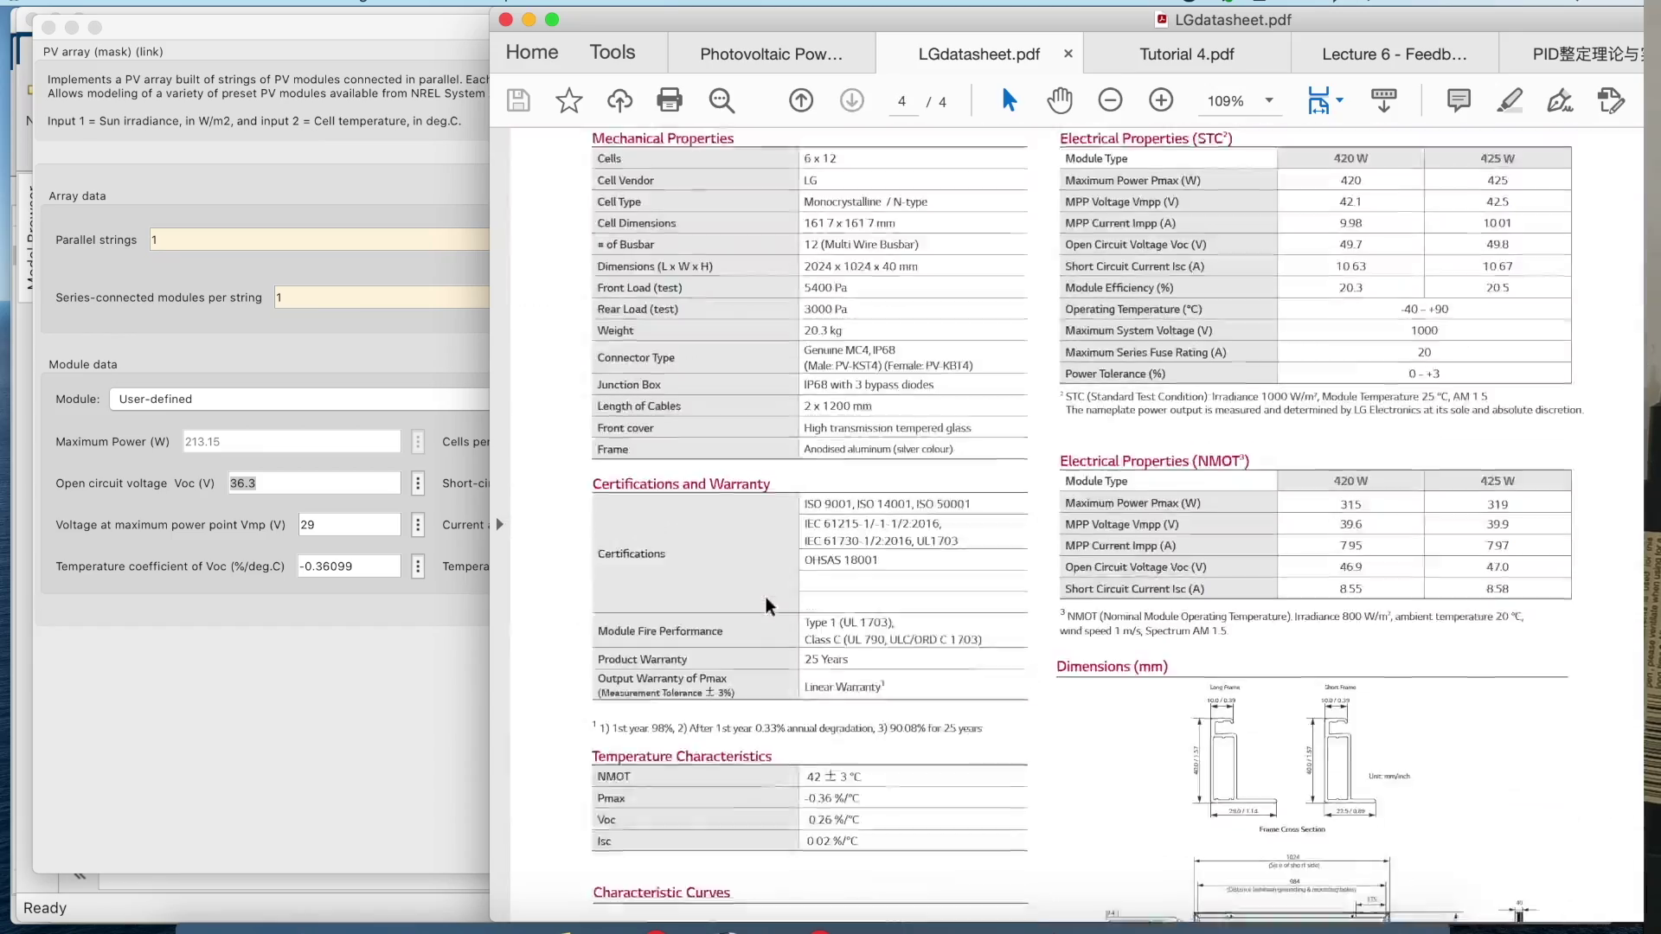
{"action": "scroll", "coordinate": [766, 597], "scroll_direction": "down", "scroll_amount": 1}
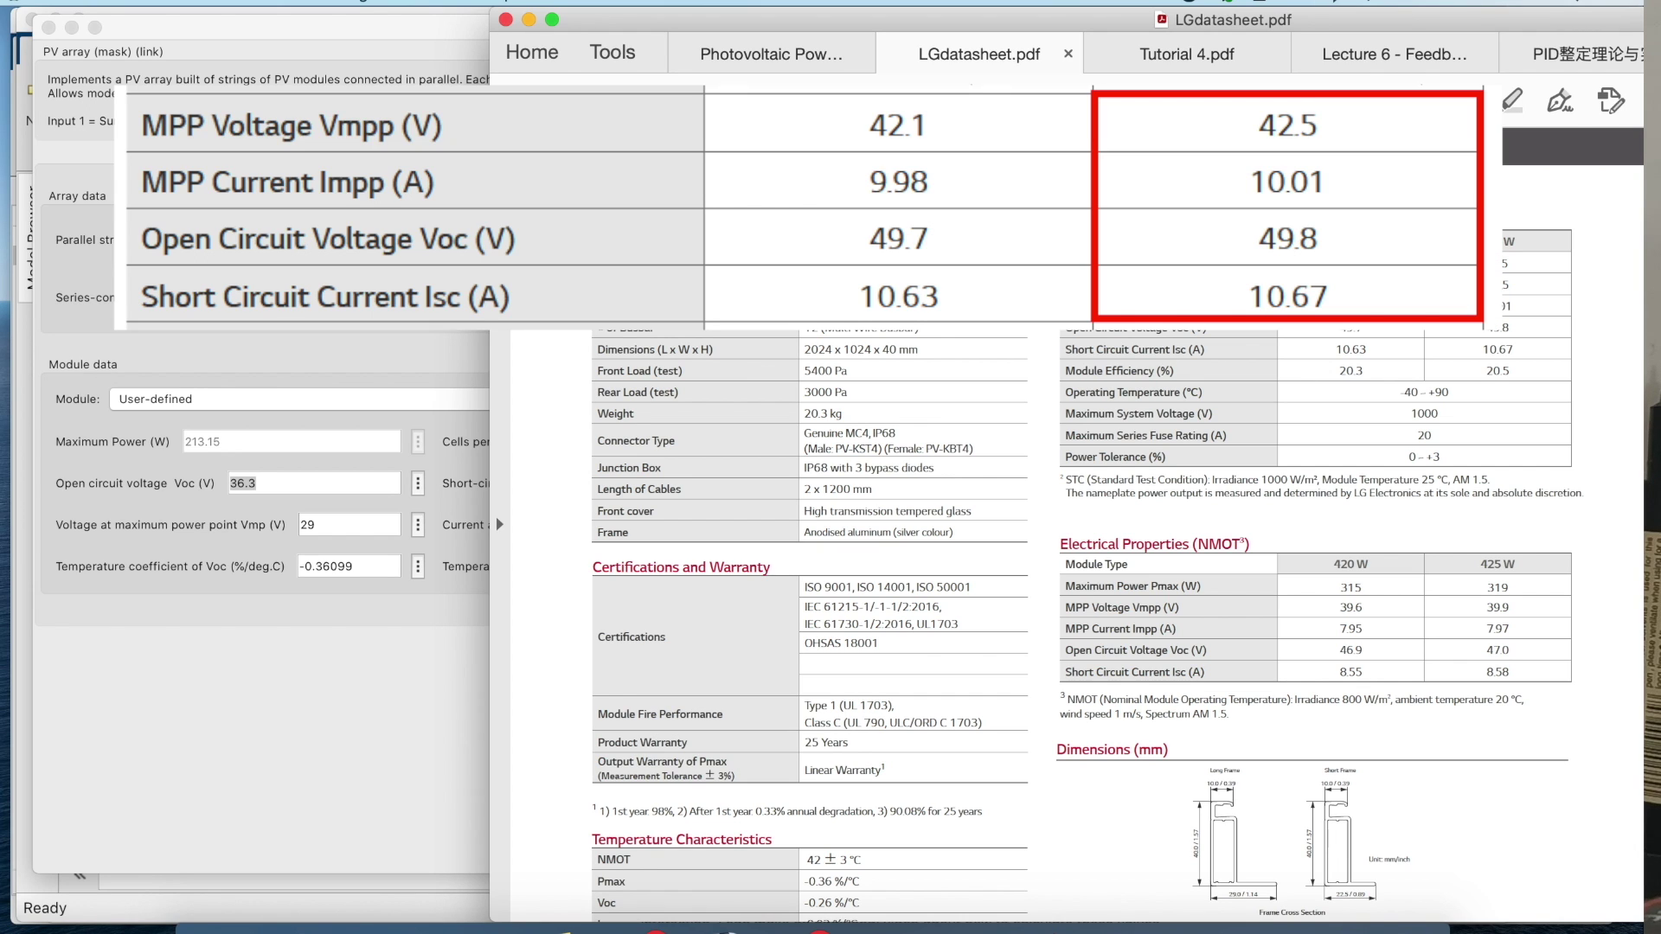
{"action": "left_click", "coordinate": [313, 502]}
{"action": "double_click", "coordinate": [373, 527]}
{"action": "type", "text": "42.5"}
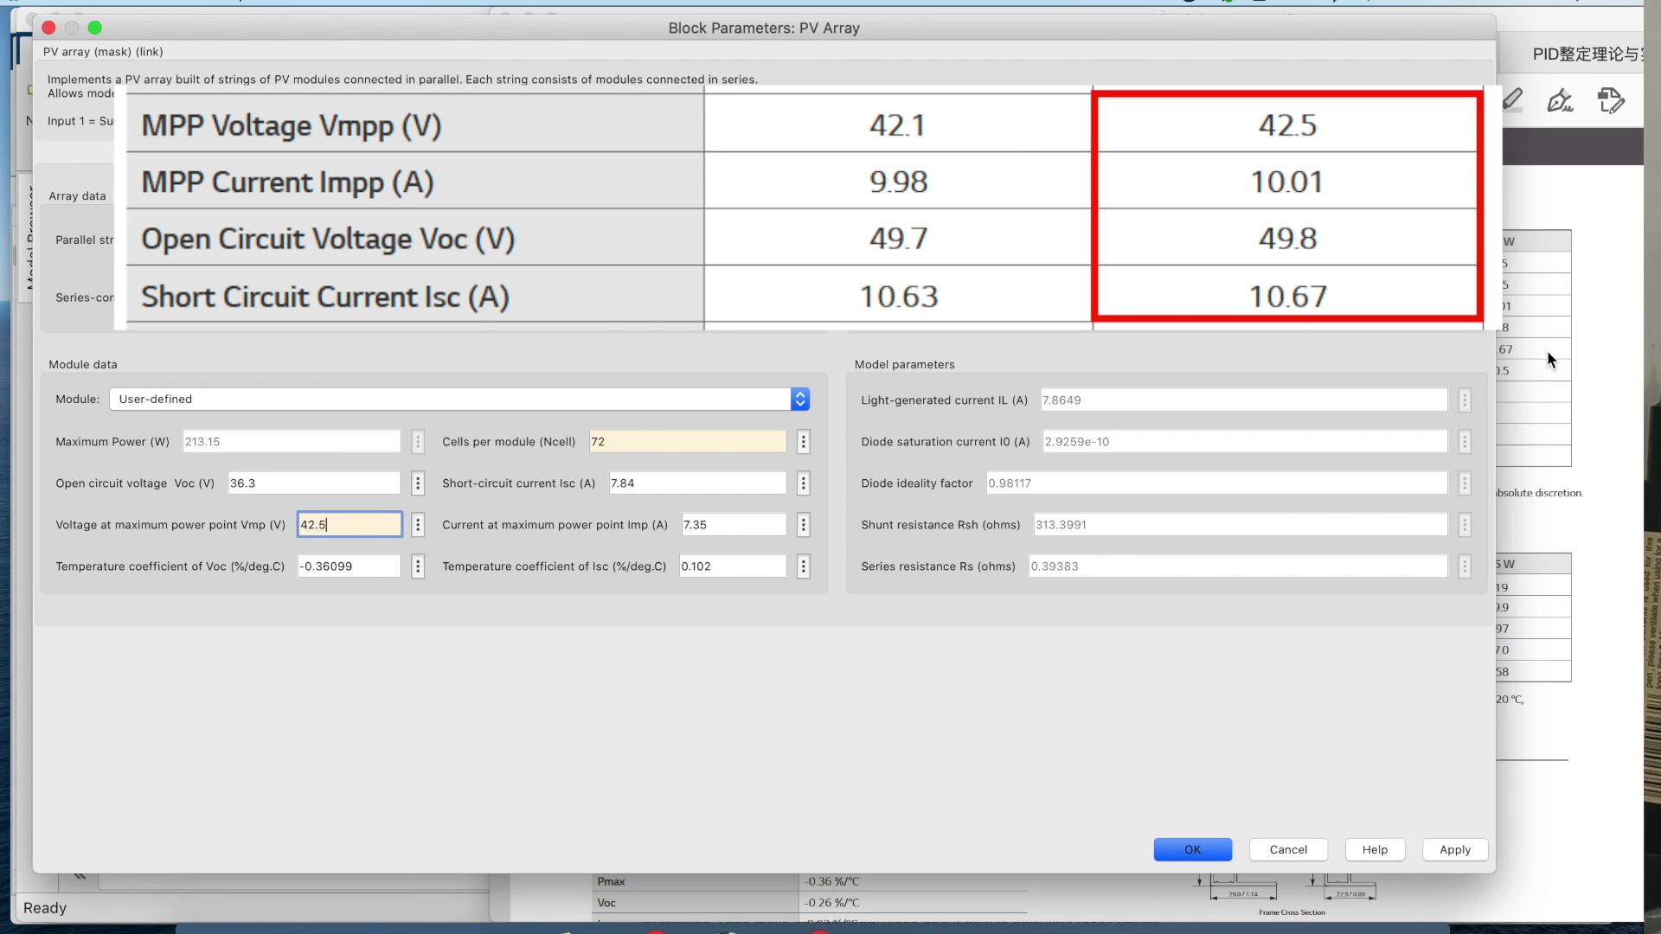
Set the PV Array's current at maximum power point Imp to 10.01 A and open circuit voltage Voc to 49.8 V from the datasheet.
{"action": "left_click", "coordinate": [1538, 372]}
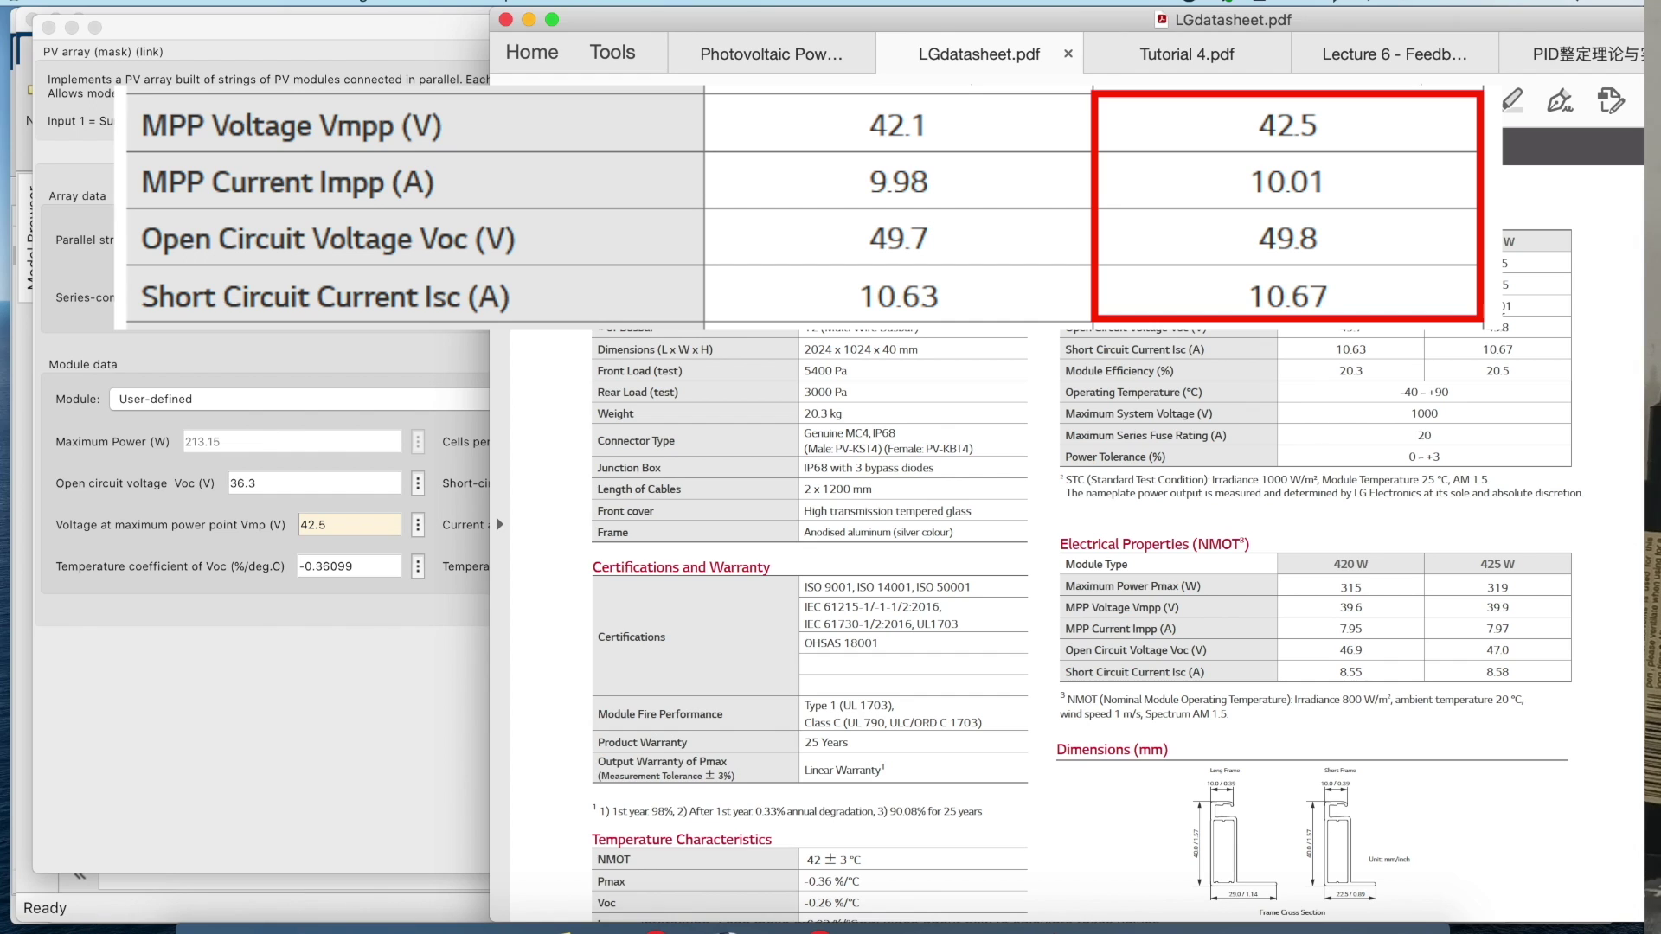
{"action": "left_click", "coordinate": [291, 714]}
{"action": "double_click", "coordinate": [763, 524]}
{"action": "type", "text": "10.01"}
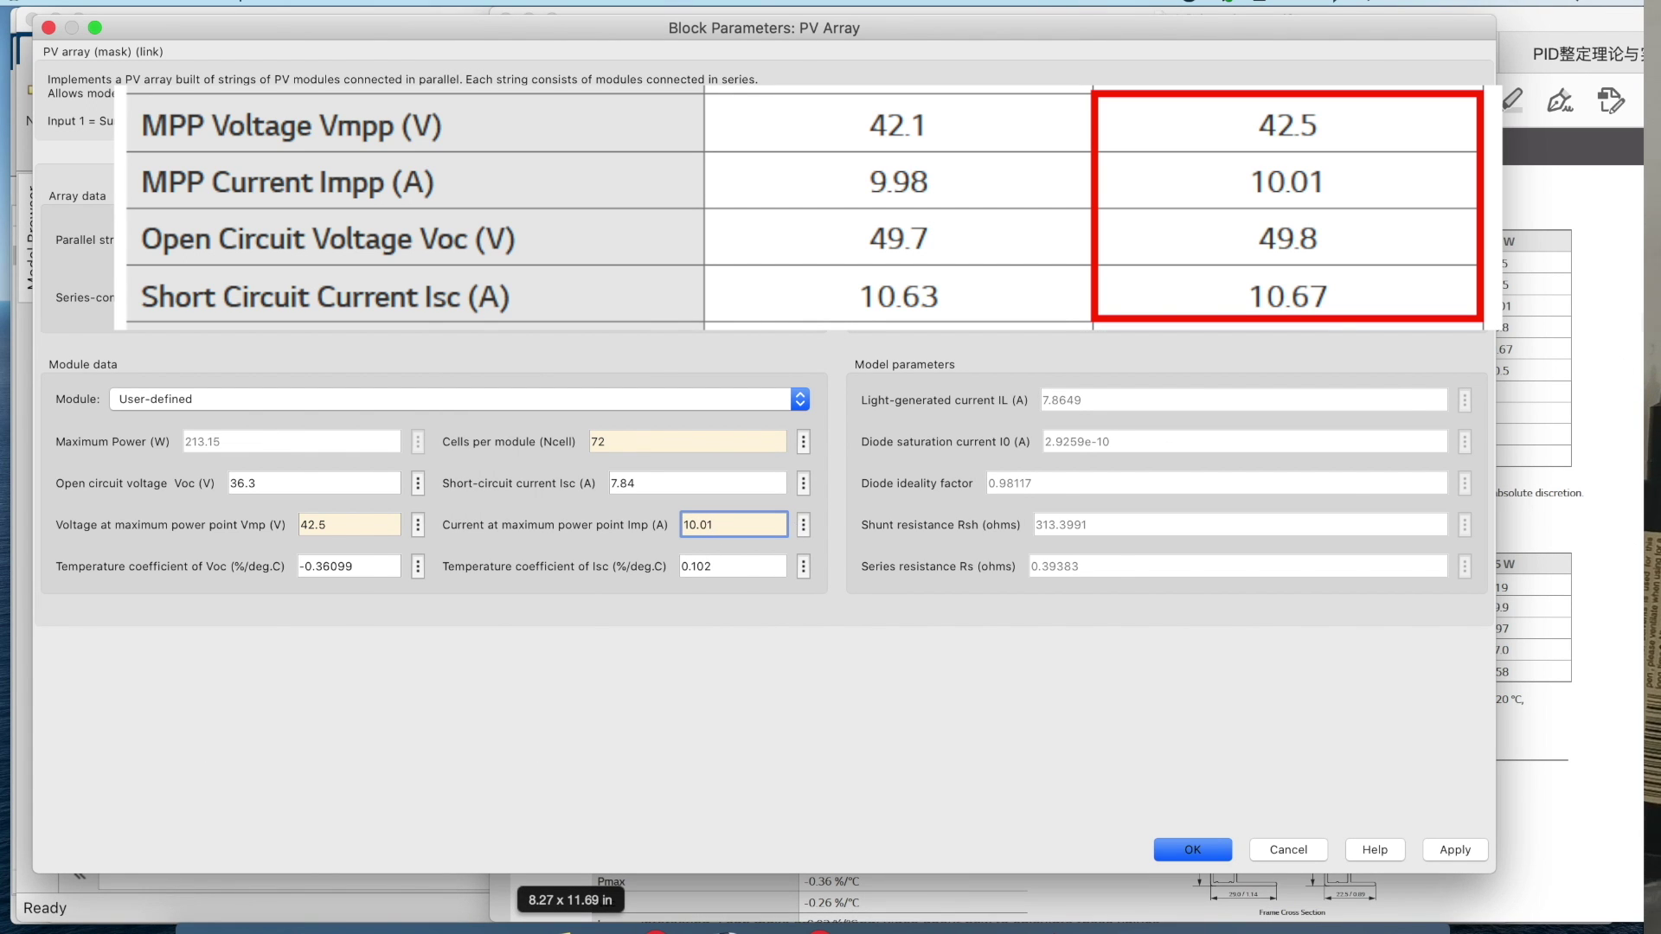
{"action": "left_click", "coordinate": [1632, 324]}
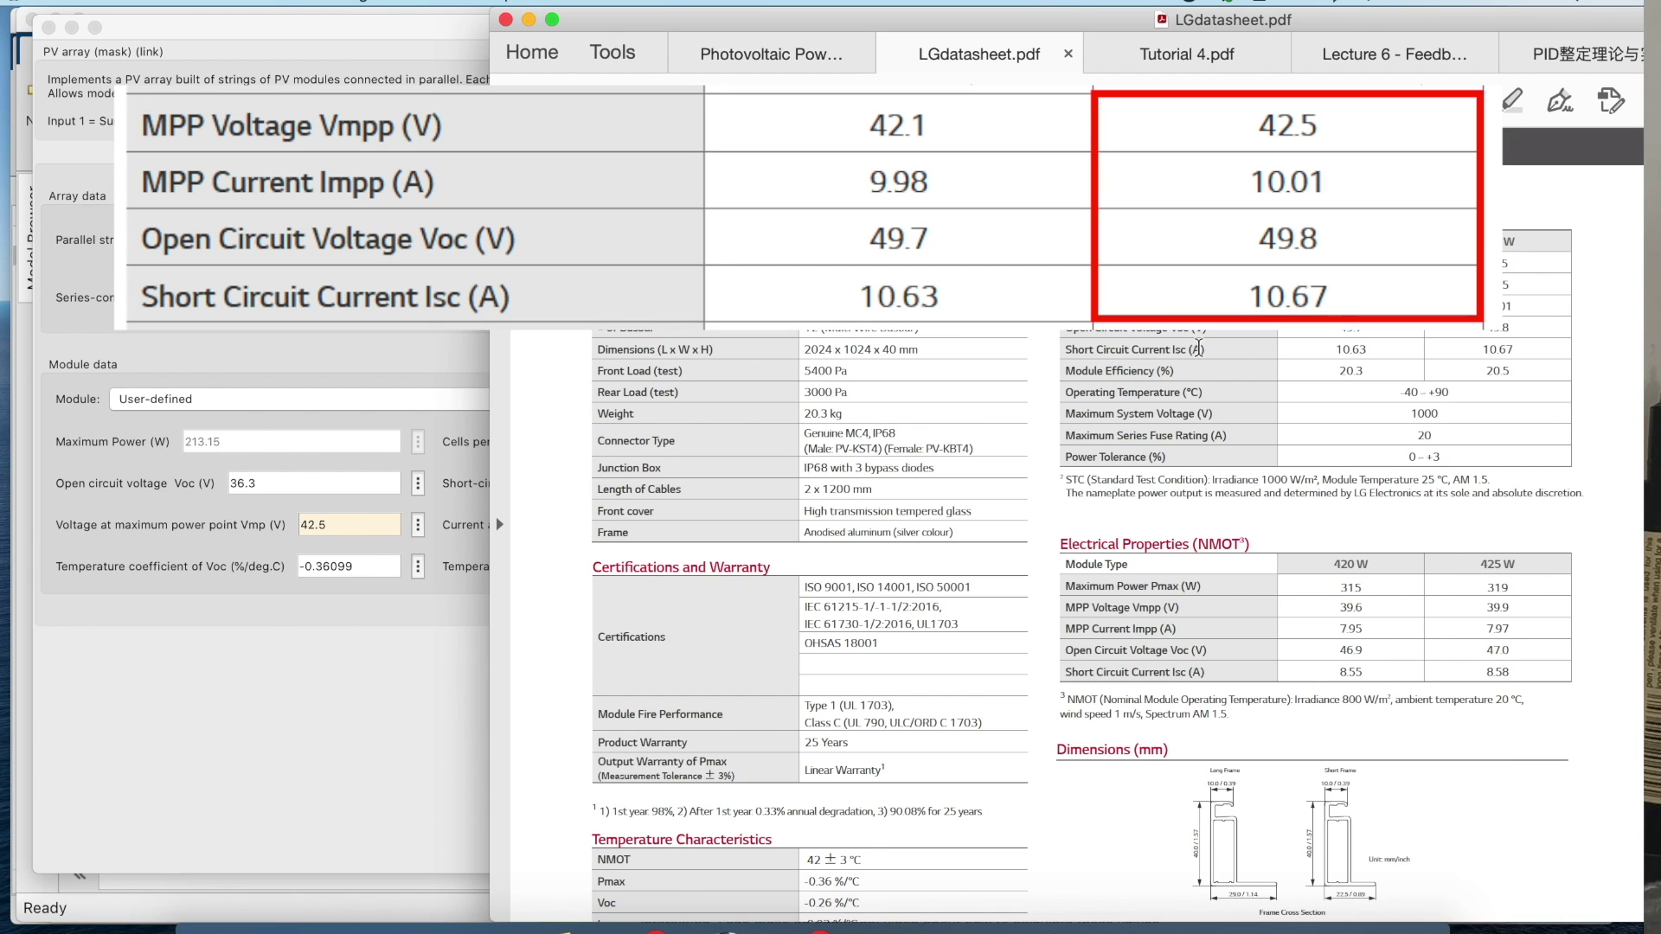
{"action": "left_click", "coordinate": [292, 482]}
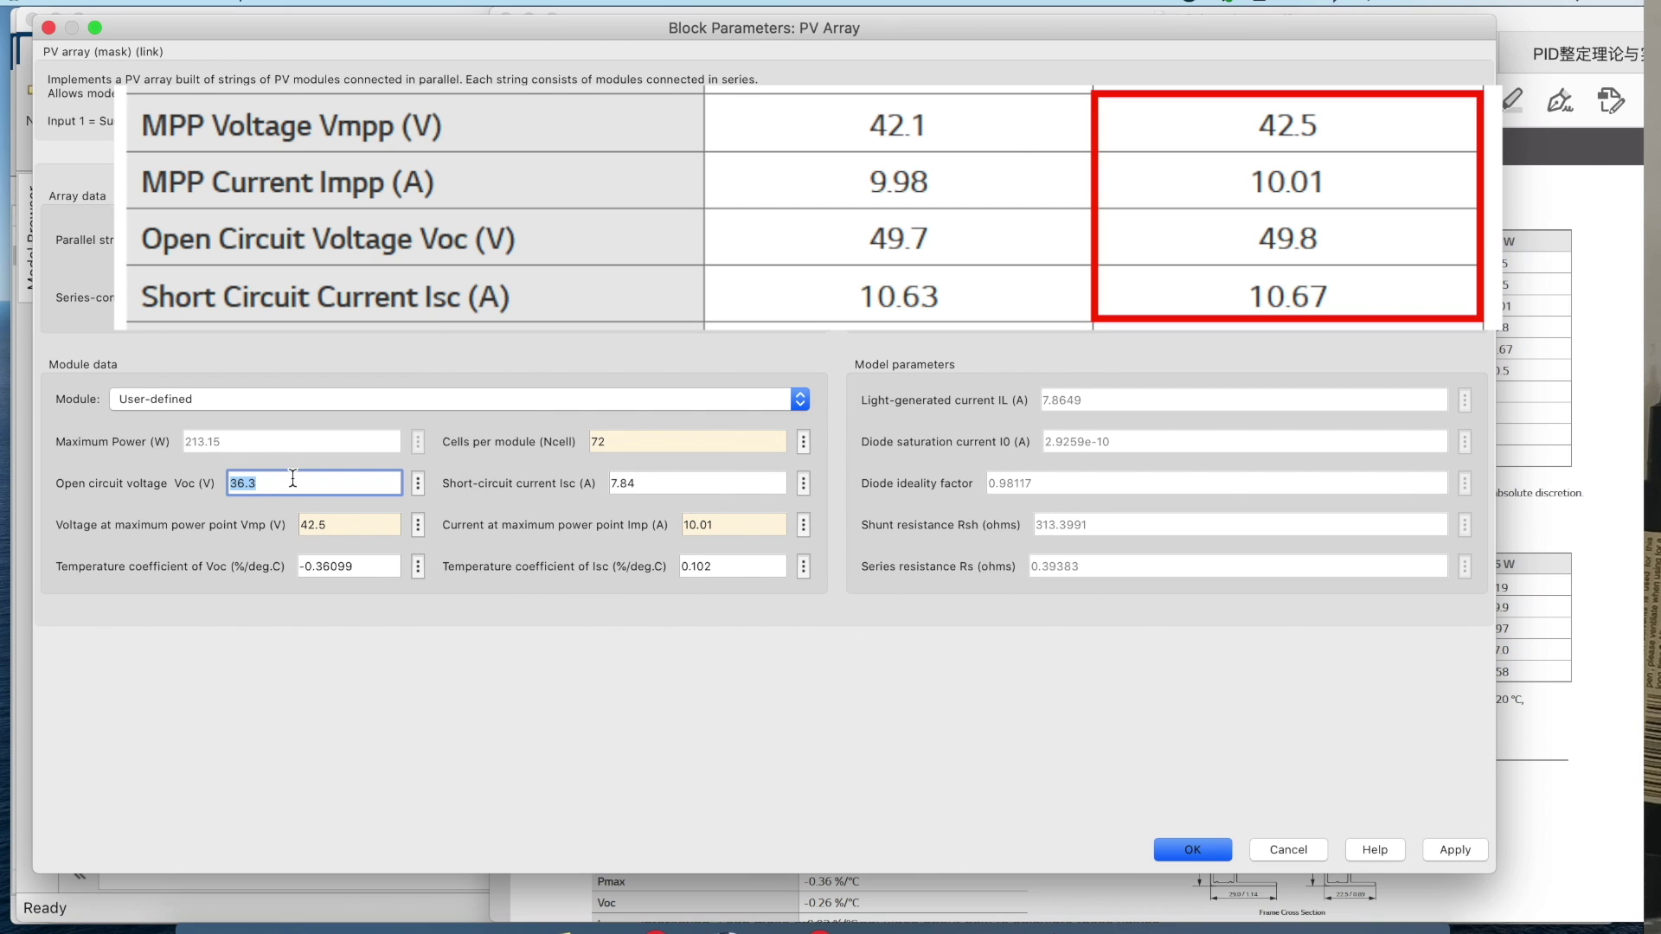
{"action": "type", "text": "49.8"}
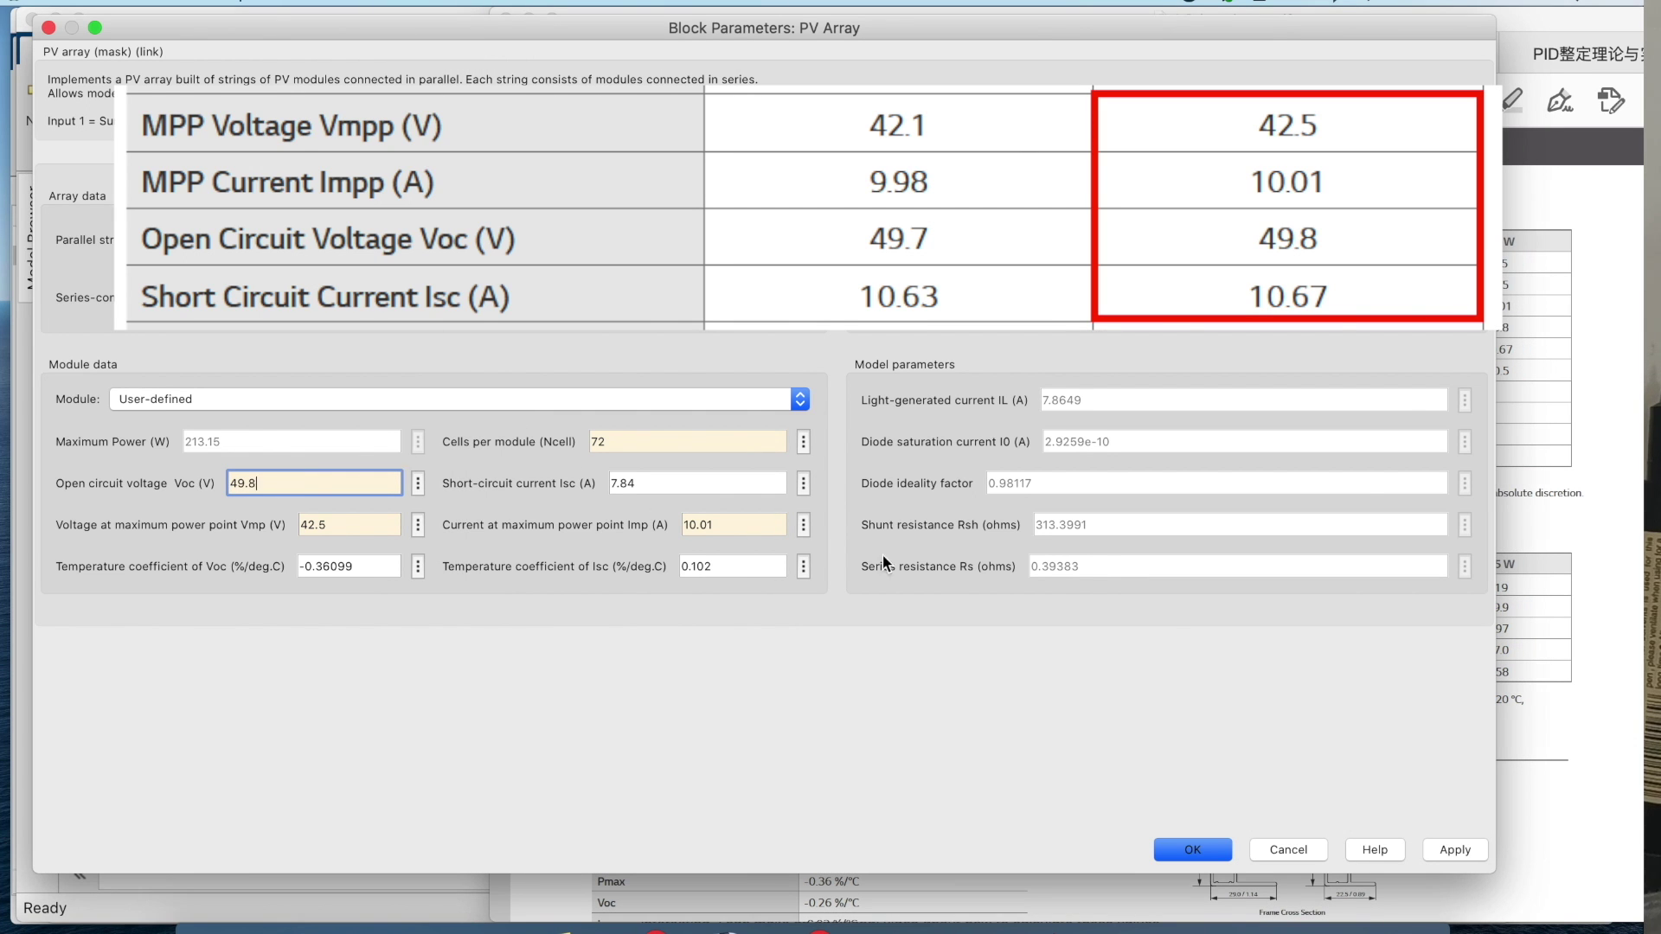
Set the PV Array's short-circuit current Isc to 10.67 A from the datasheet and apply the module data.
{"action": "left_click", "coordinate": [1505, 348]}
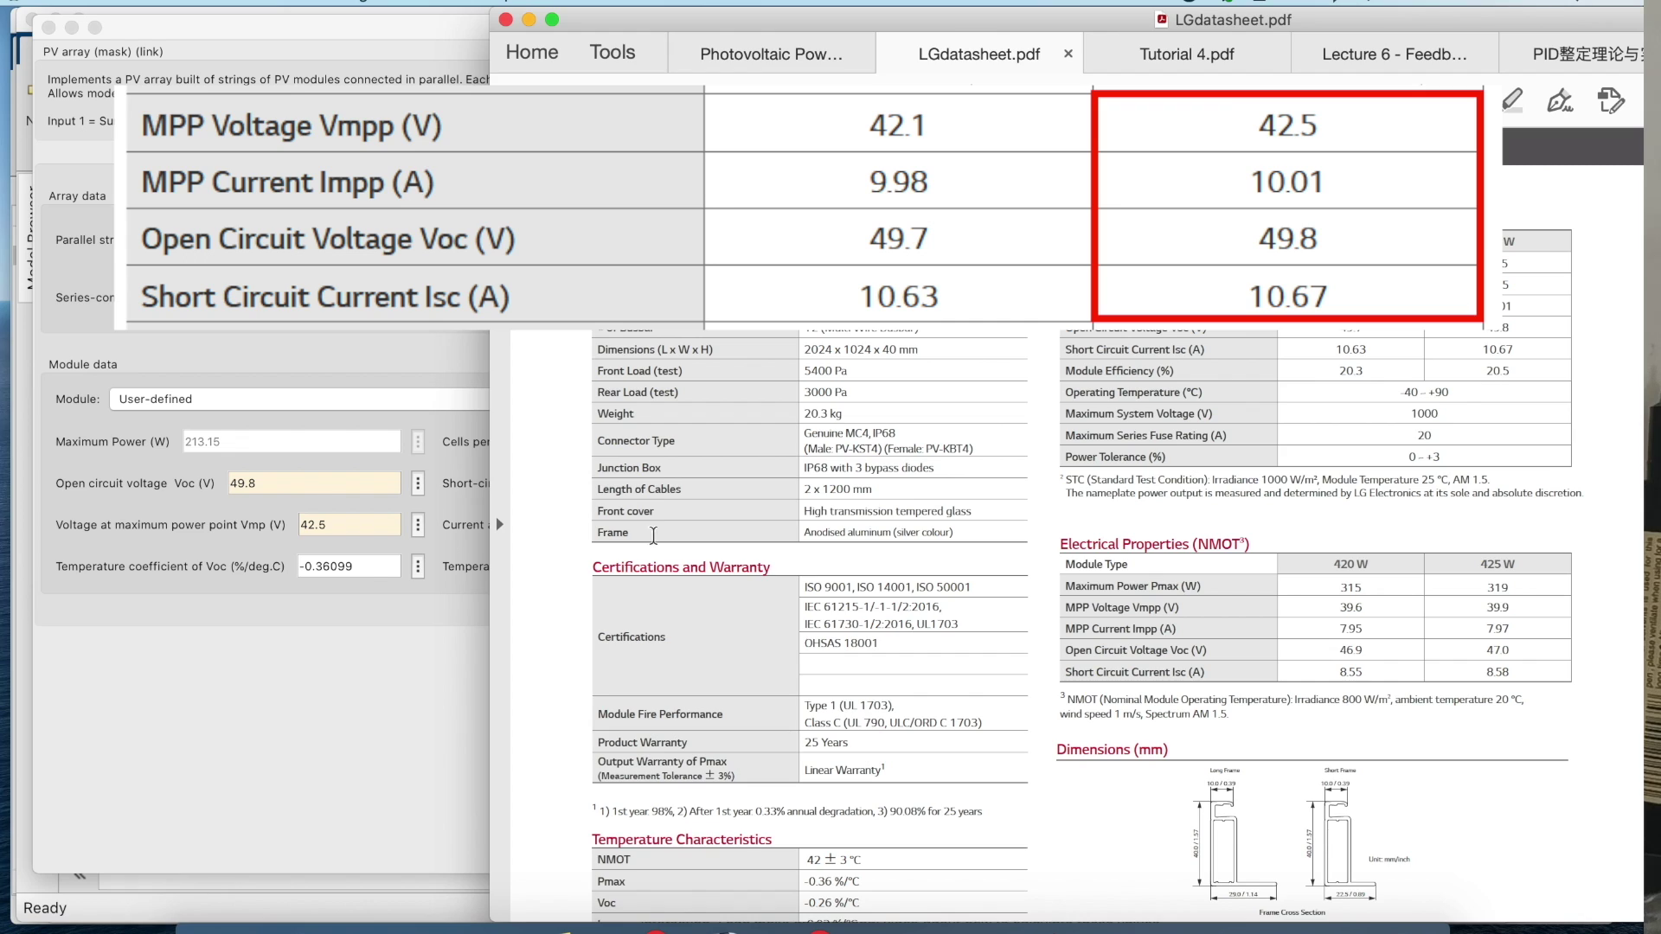
{"action": "left_click", "coordinate": [453, 584]}
{"action": "left_click", "coordinate": [685, 485]}
{"action": "type", "text": "10.67"}
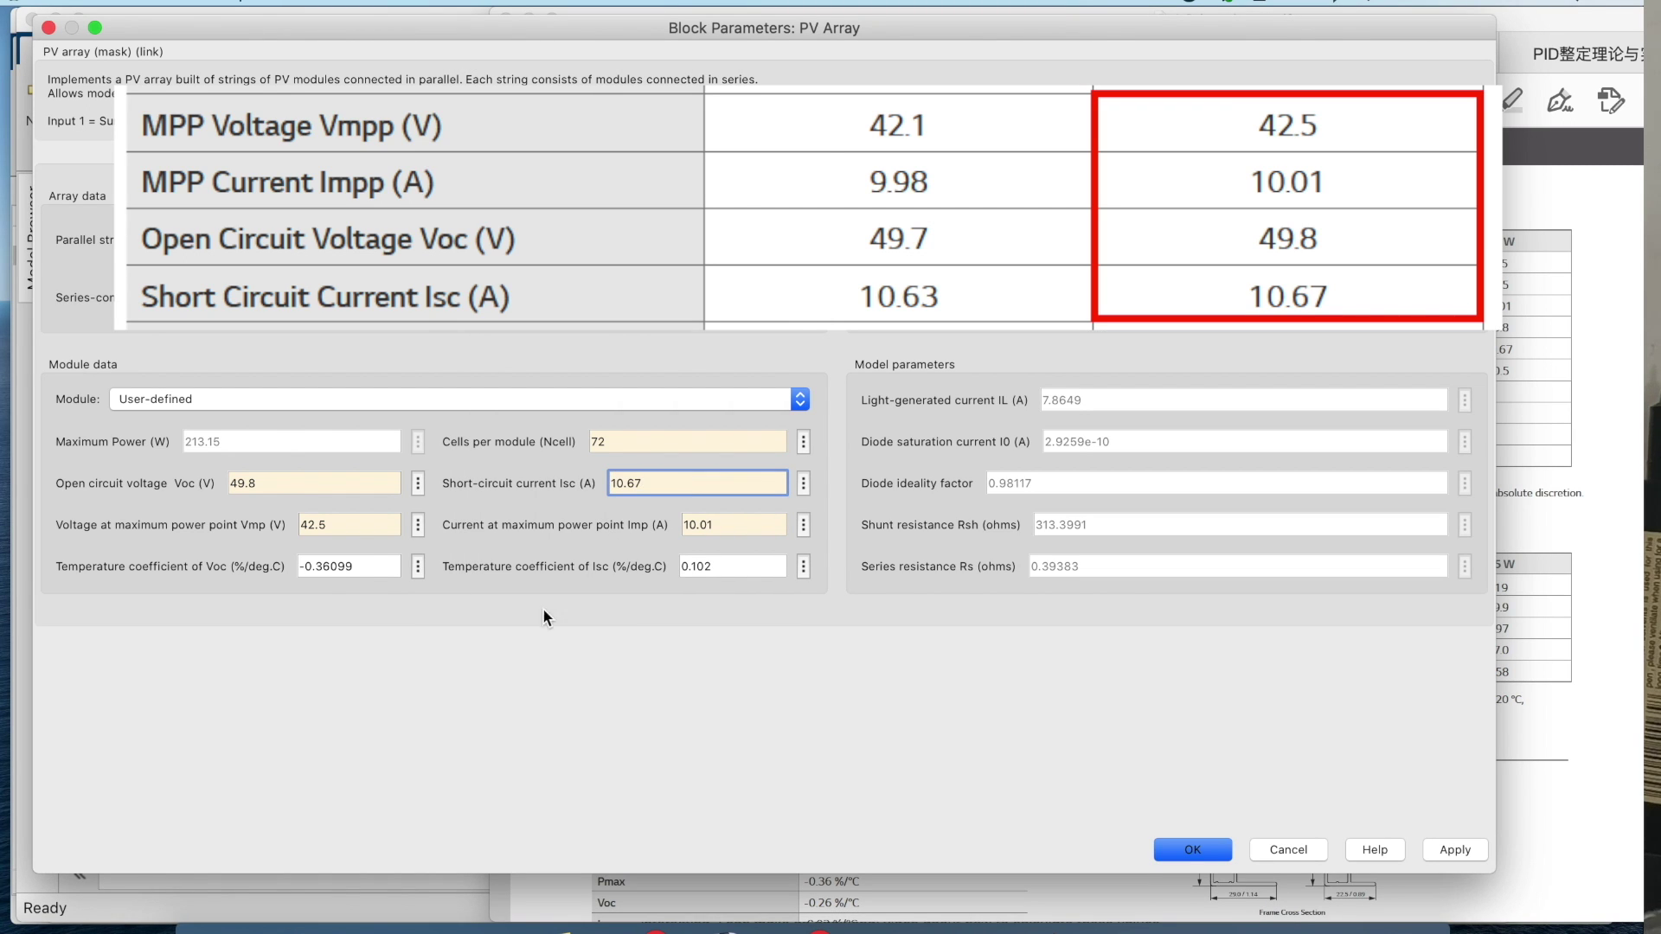
{"action": "left_click", "coordinate": [543, 609]}
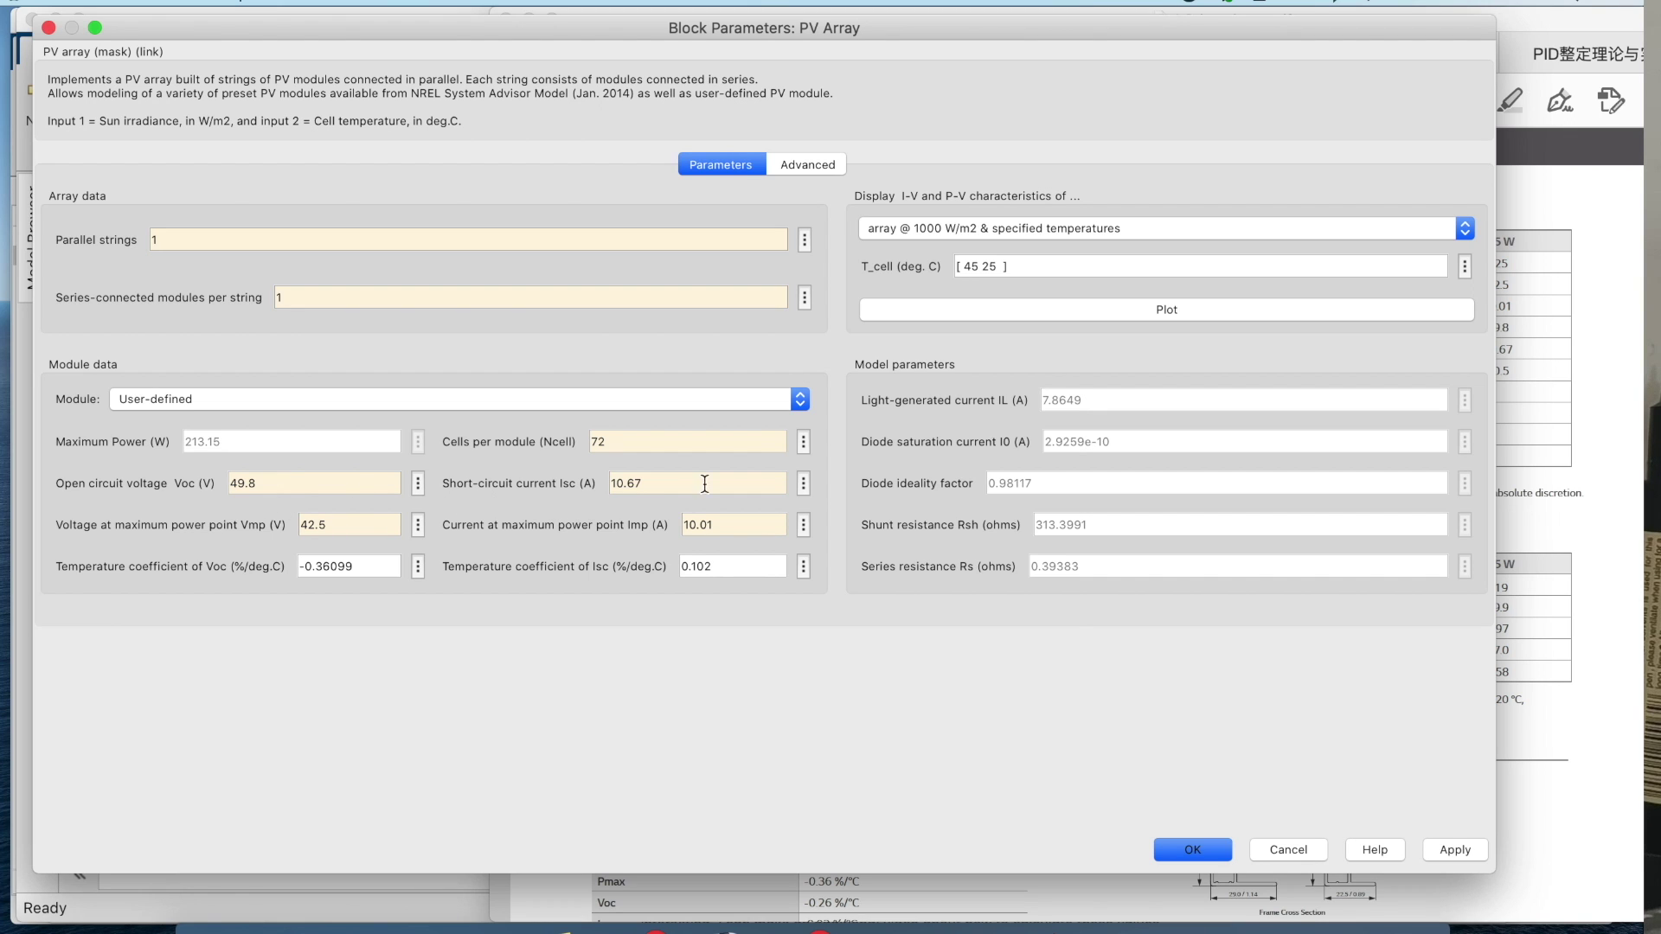
{"action": "left_click", "coordinate": [1450, 841]}
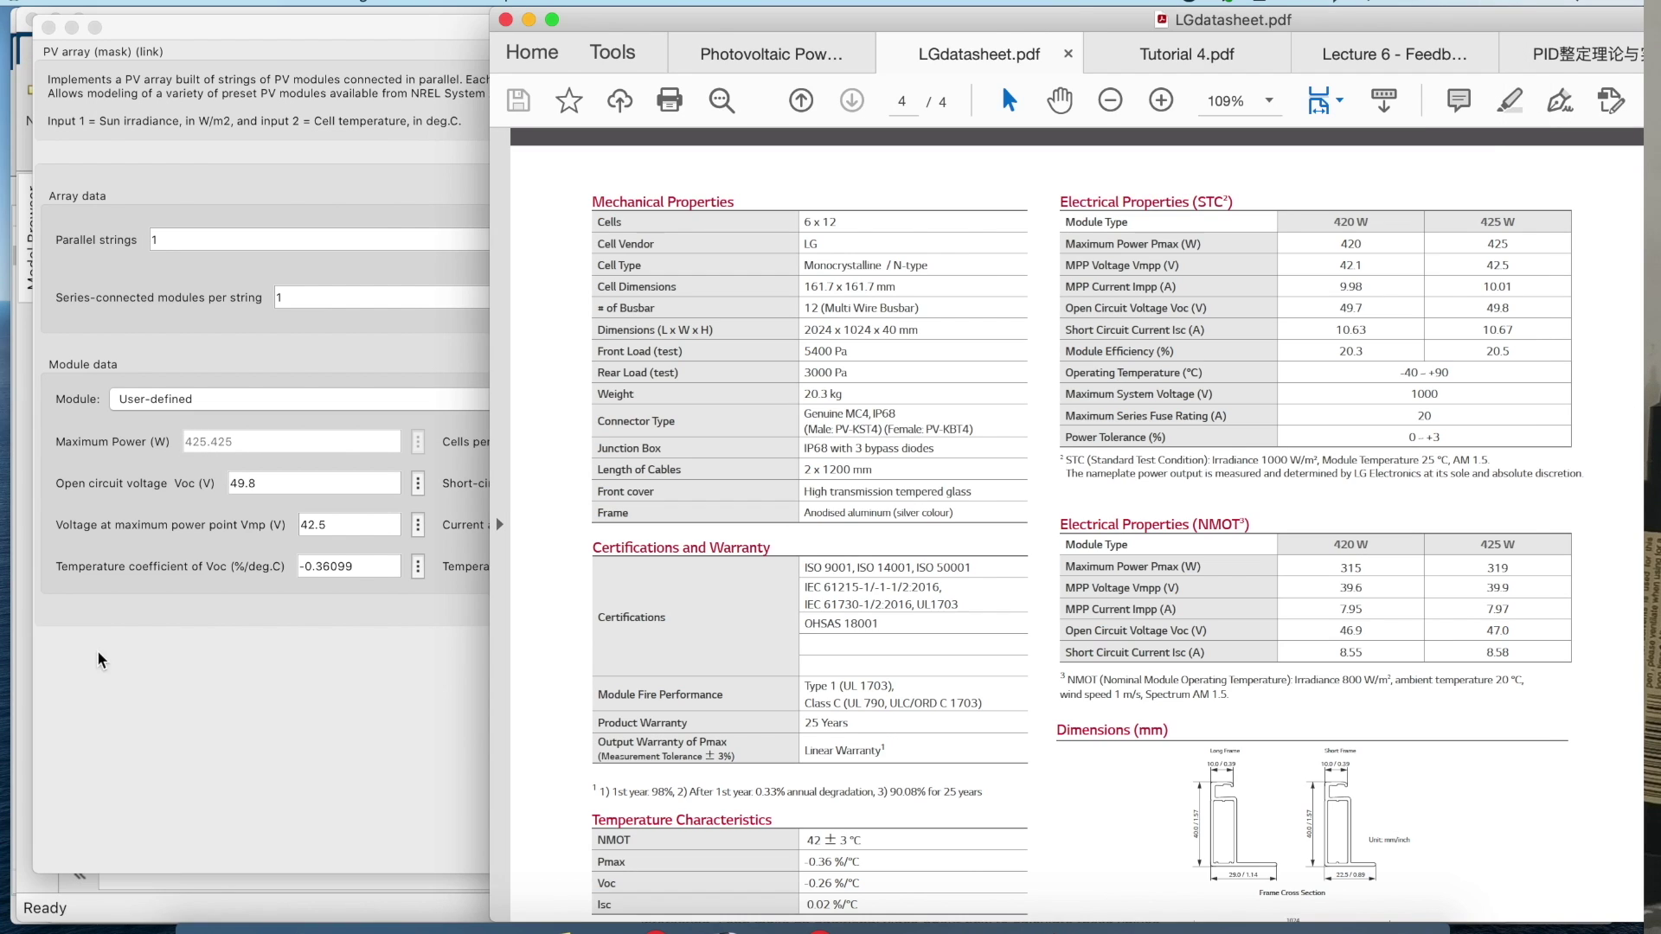
{"action": "left_click", "coordinate": [97, 651]}
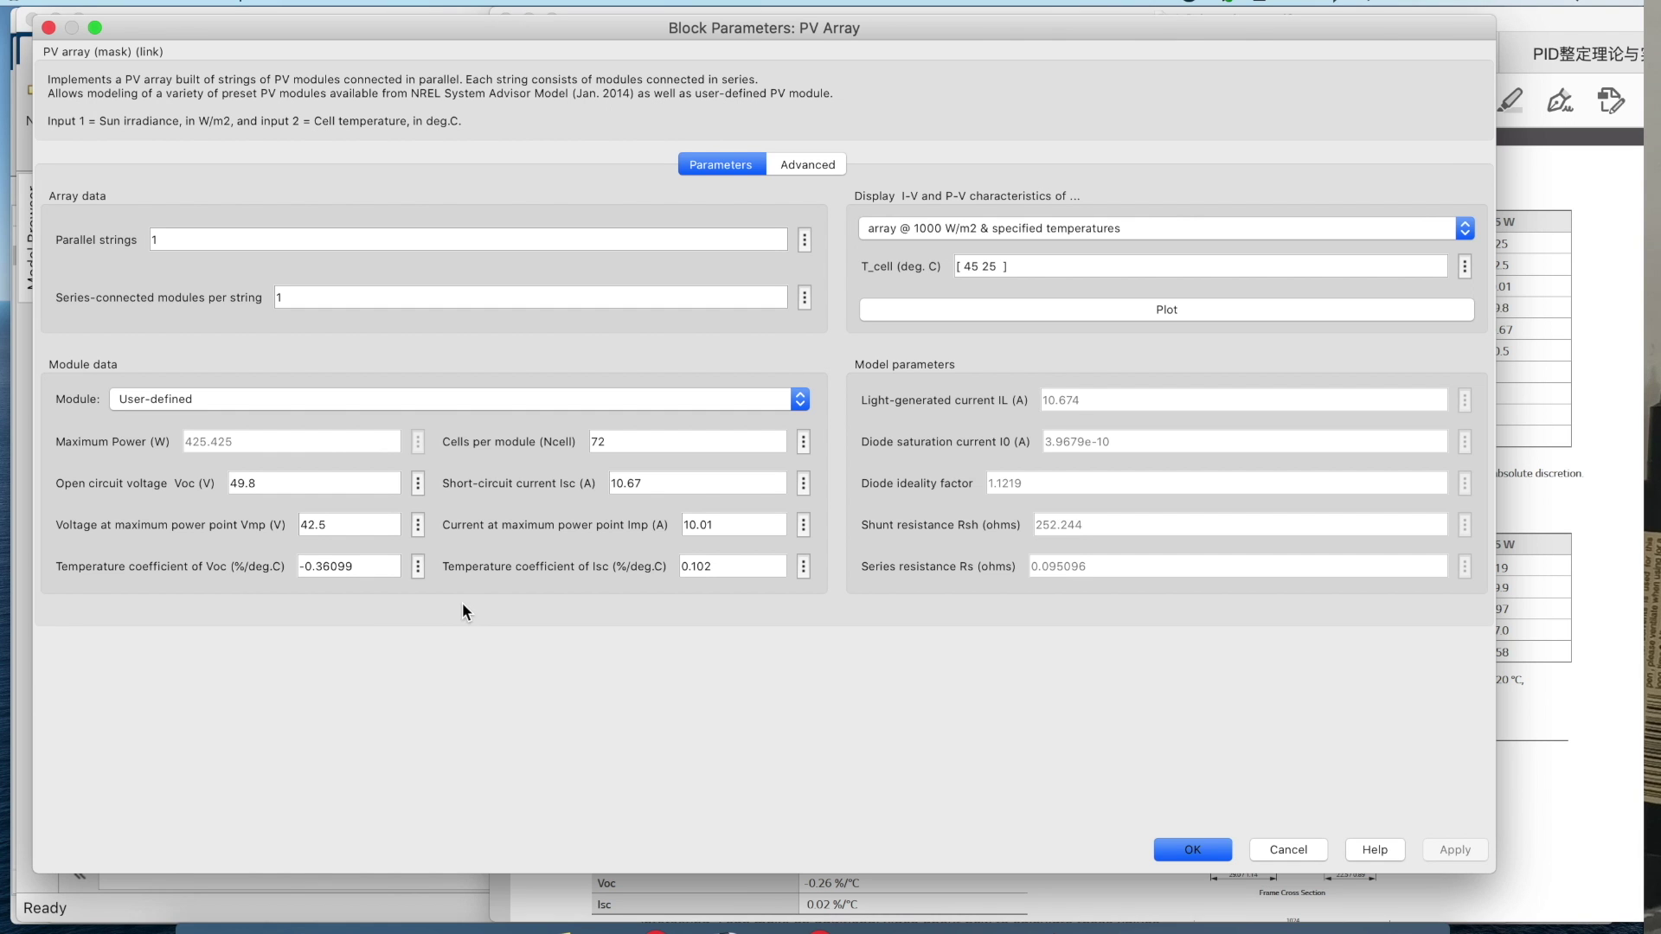
Look up the temperature characteristics in LGdatasheet.pdf and set the PV Array's temperature coefficient of Voc to -0.26 %/deg.C.
{"action": "left_click", "coordinate": [1636, 550]}
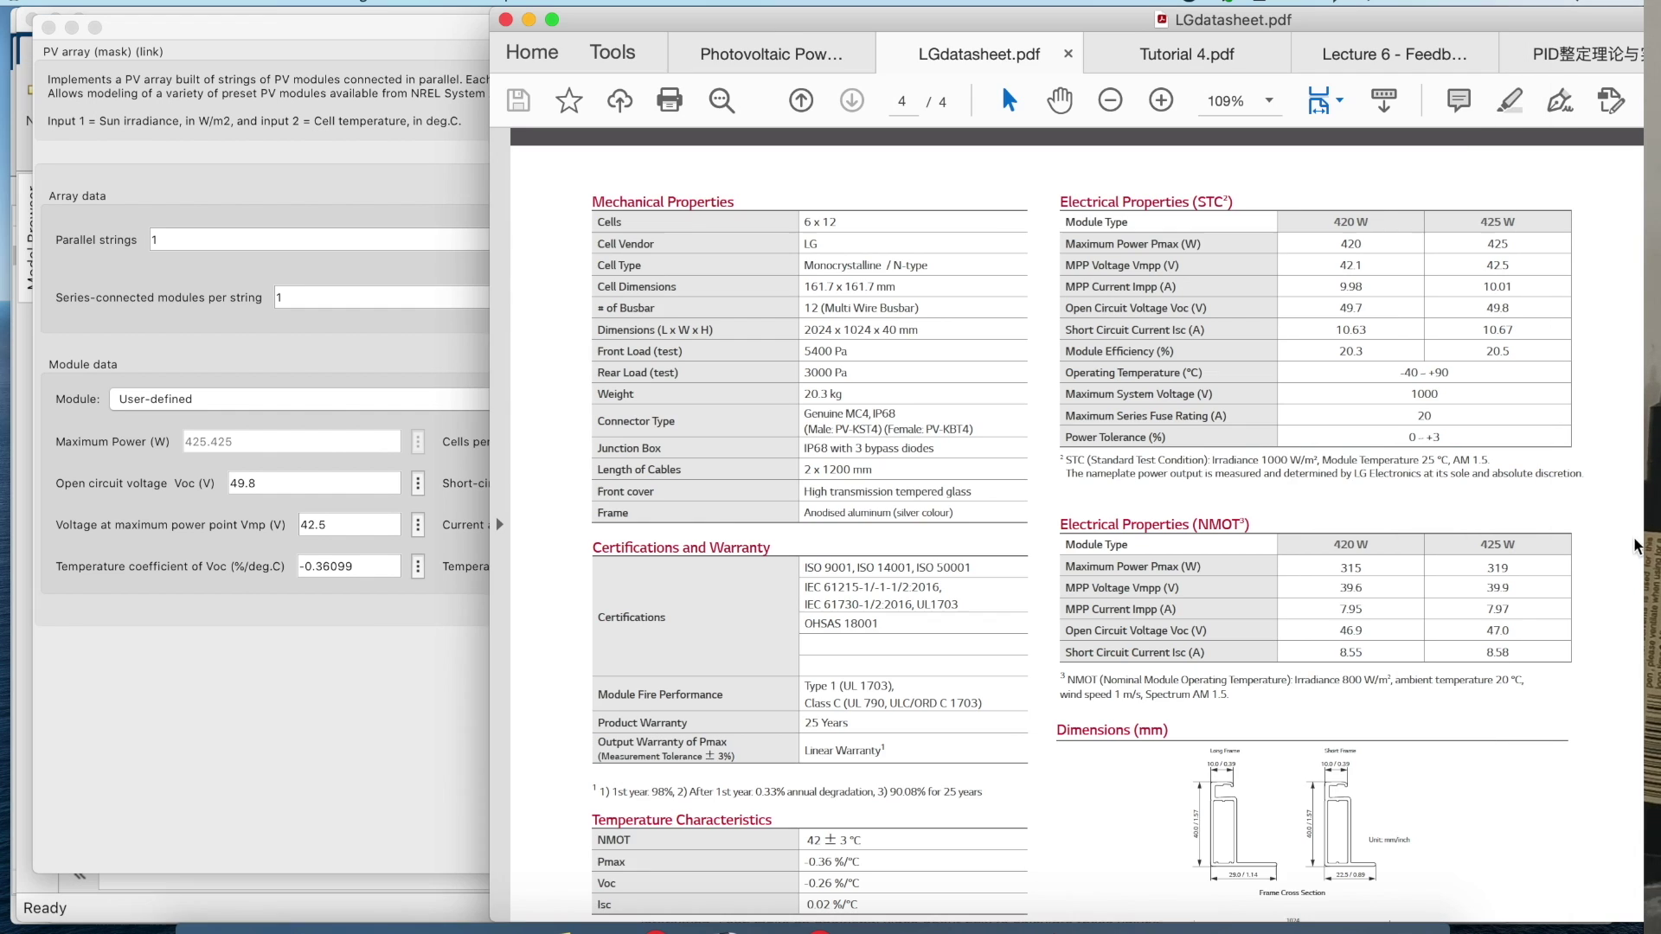
{"action": "scroll", "coordinate": [1169, 663], "scroll_direction": "down", "scroll_amount": 2}
{"action": "scroll", "coordinate": [1170, 662], "scroll_direction": "down", "scroll_amount": 4}
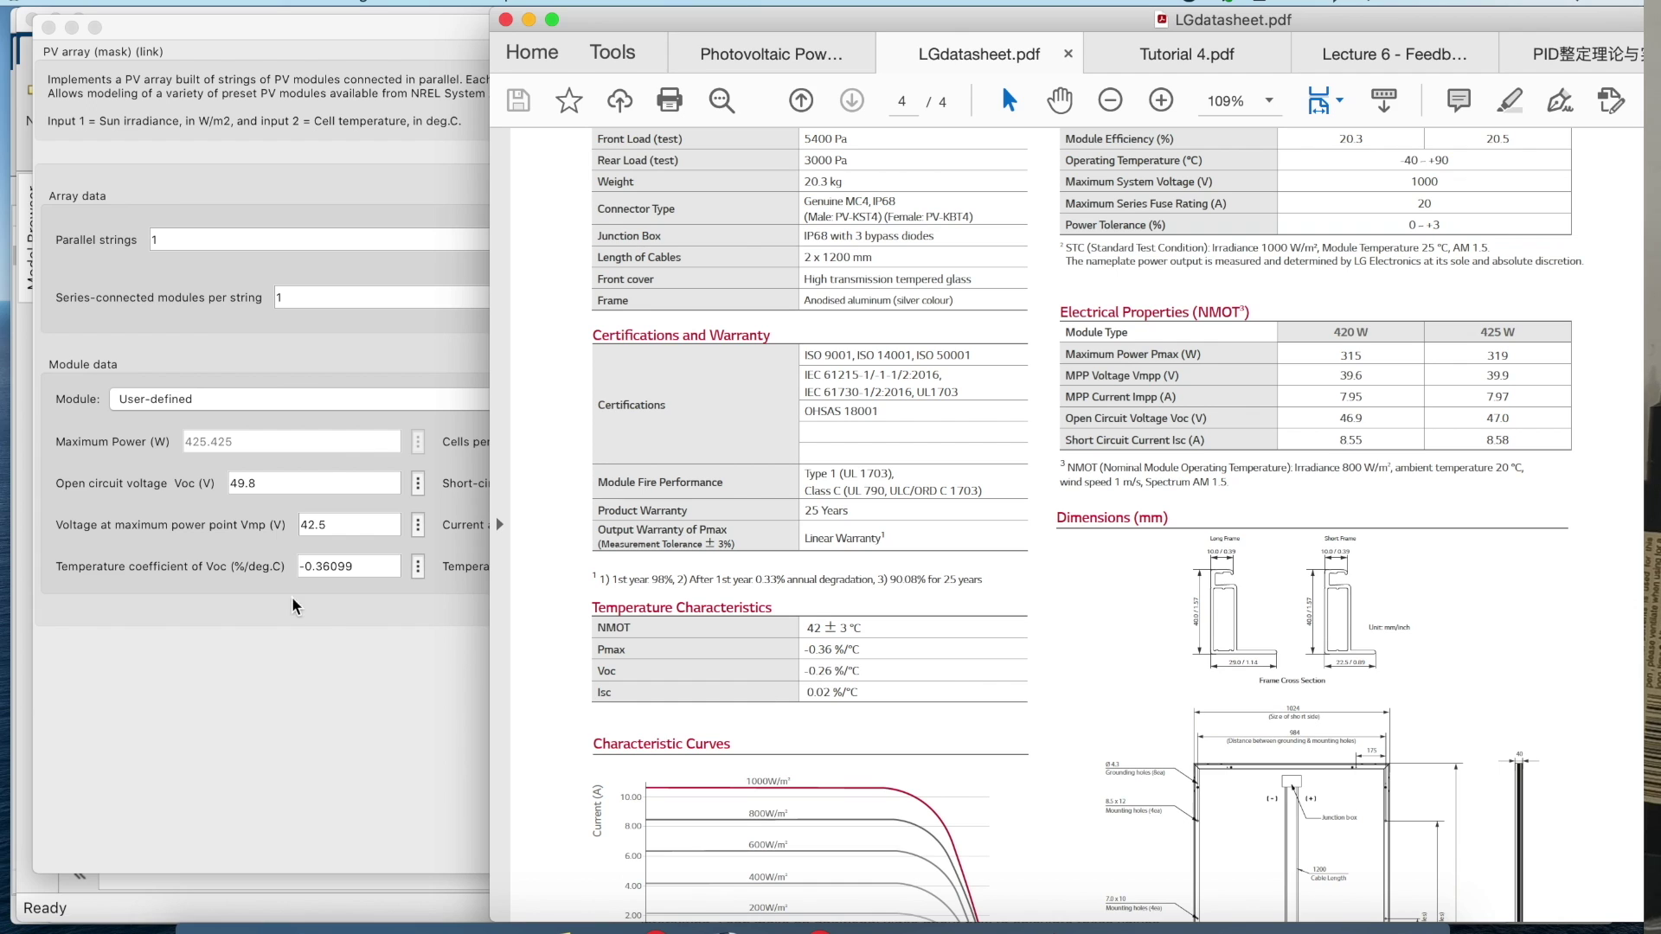
{"action": "left_click", "coordinate": [365, 564]}
{"action": "type", "text": "-0"}
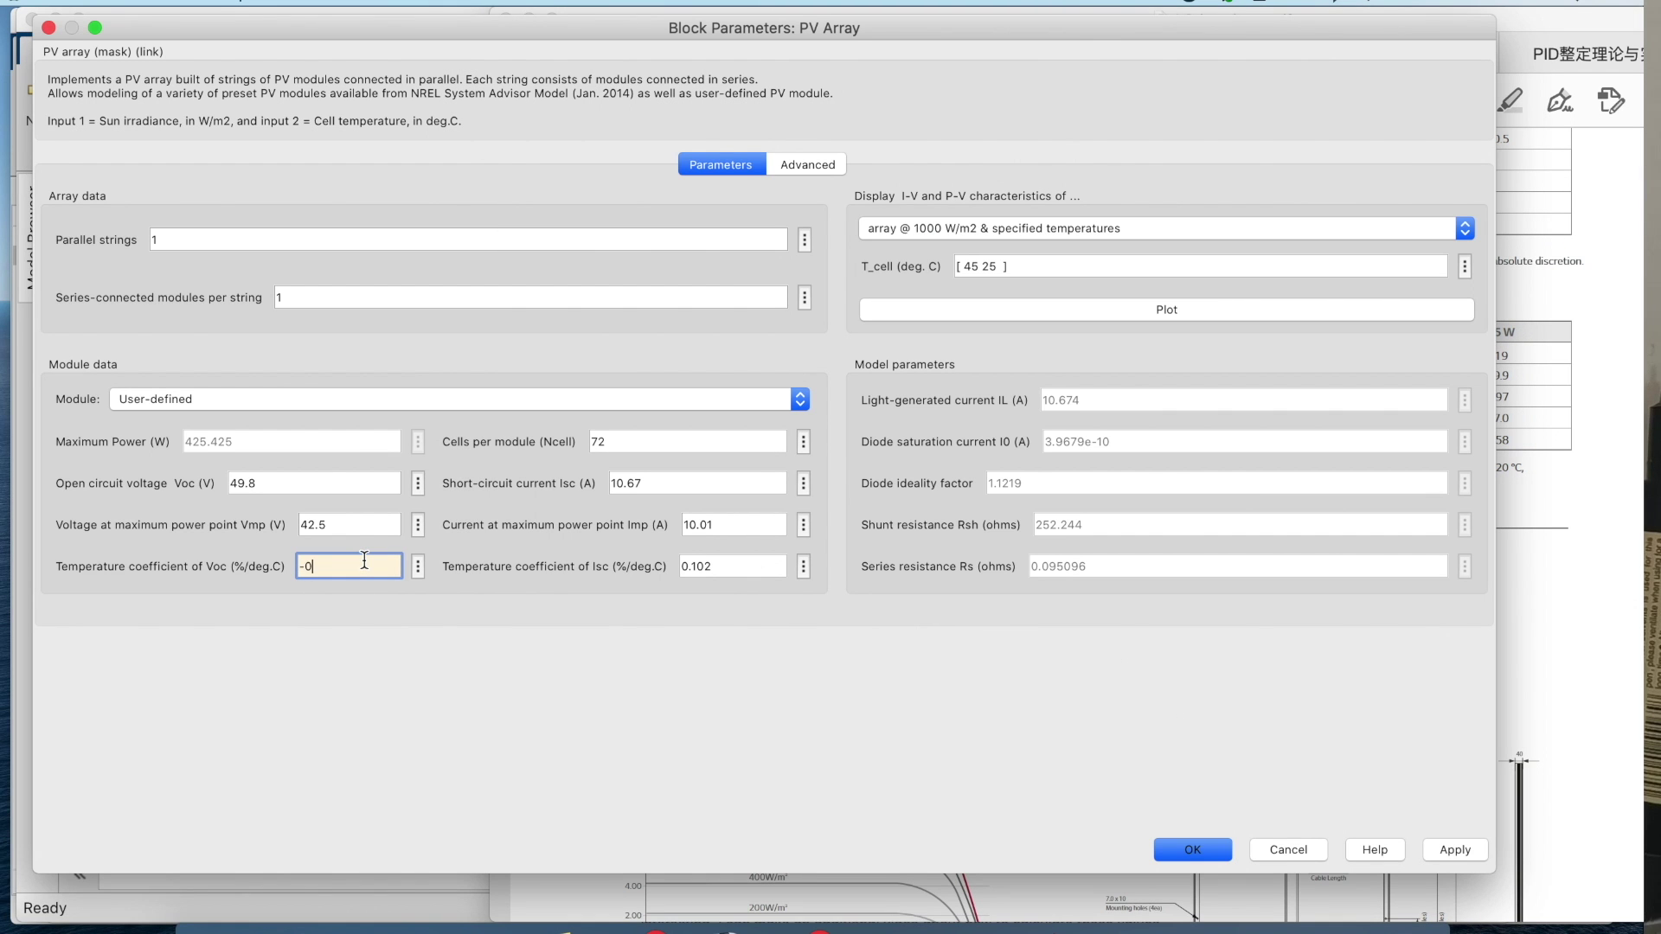
Set the PV Array's temperature coefficient of Isc to 0.02 %/deg.C from the datasheet and apply it.
{"action": "left_click", "coordinate": [724, 571]}
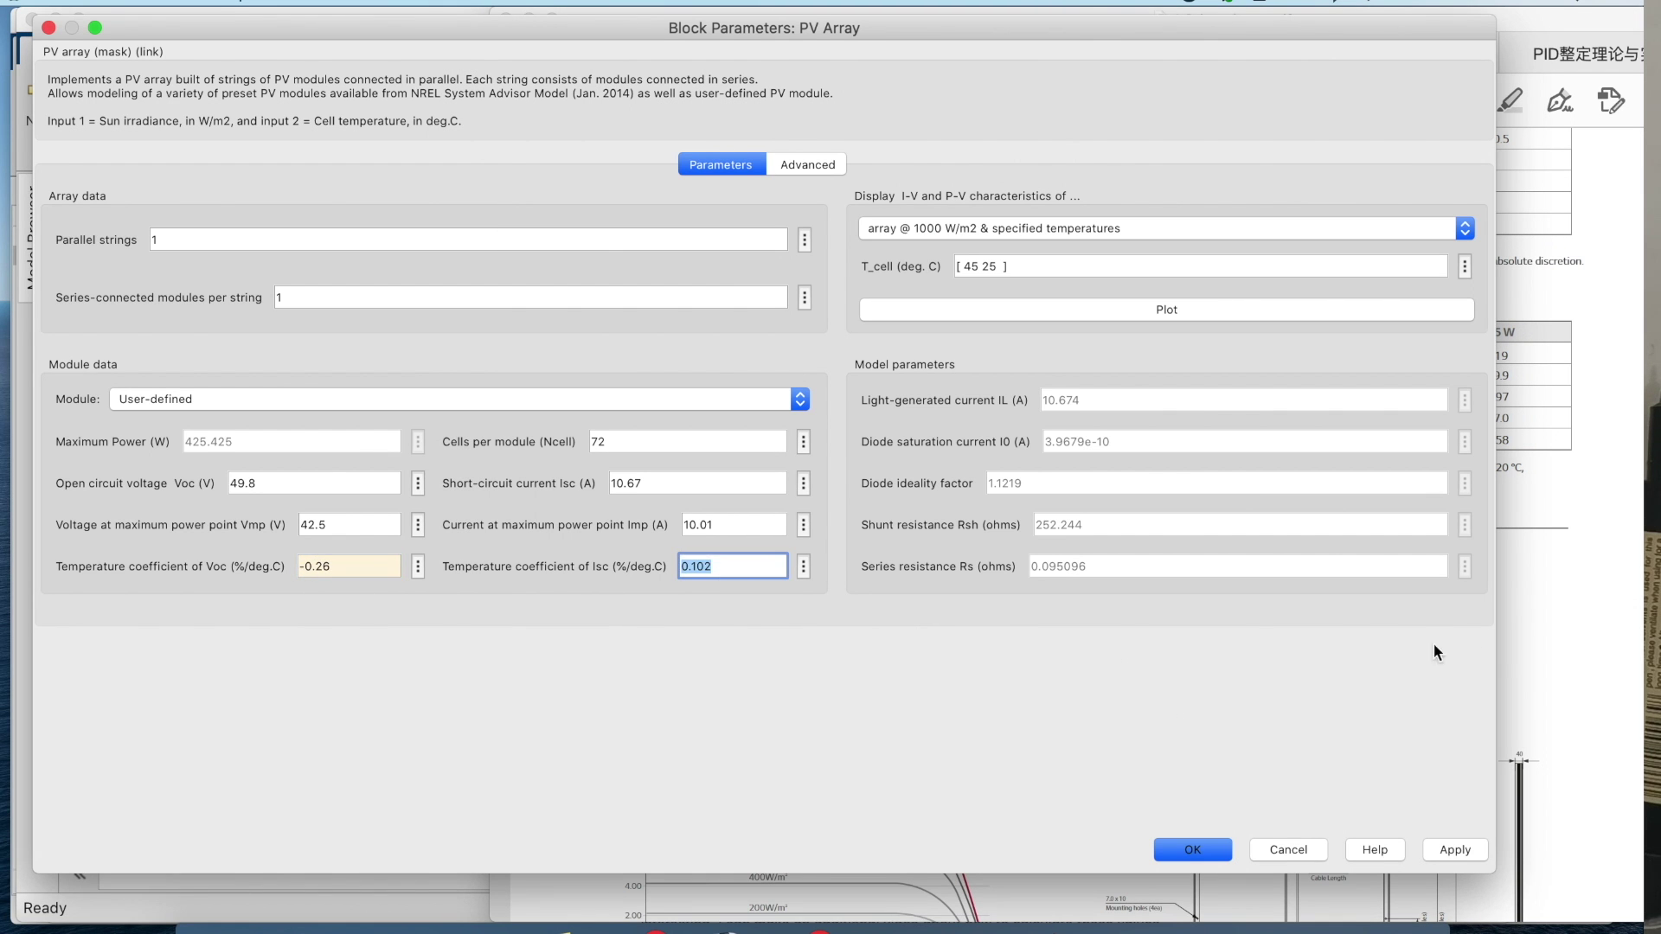
{"action": "left_click", "coordinate": [1531, 667]}
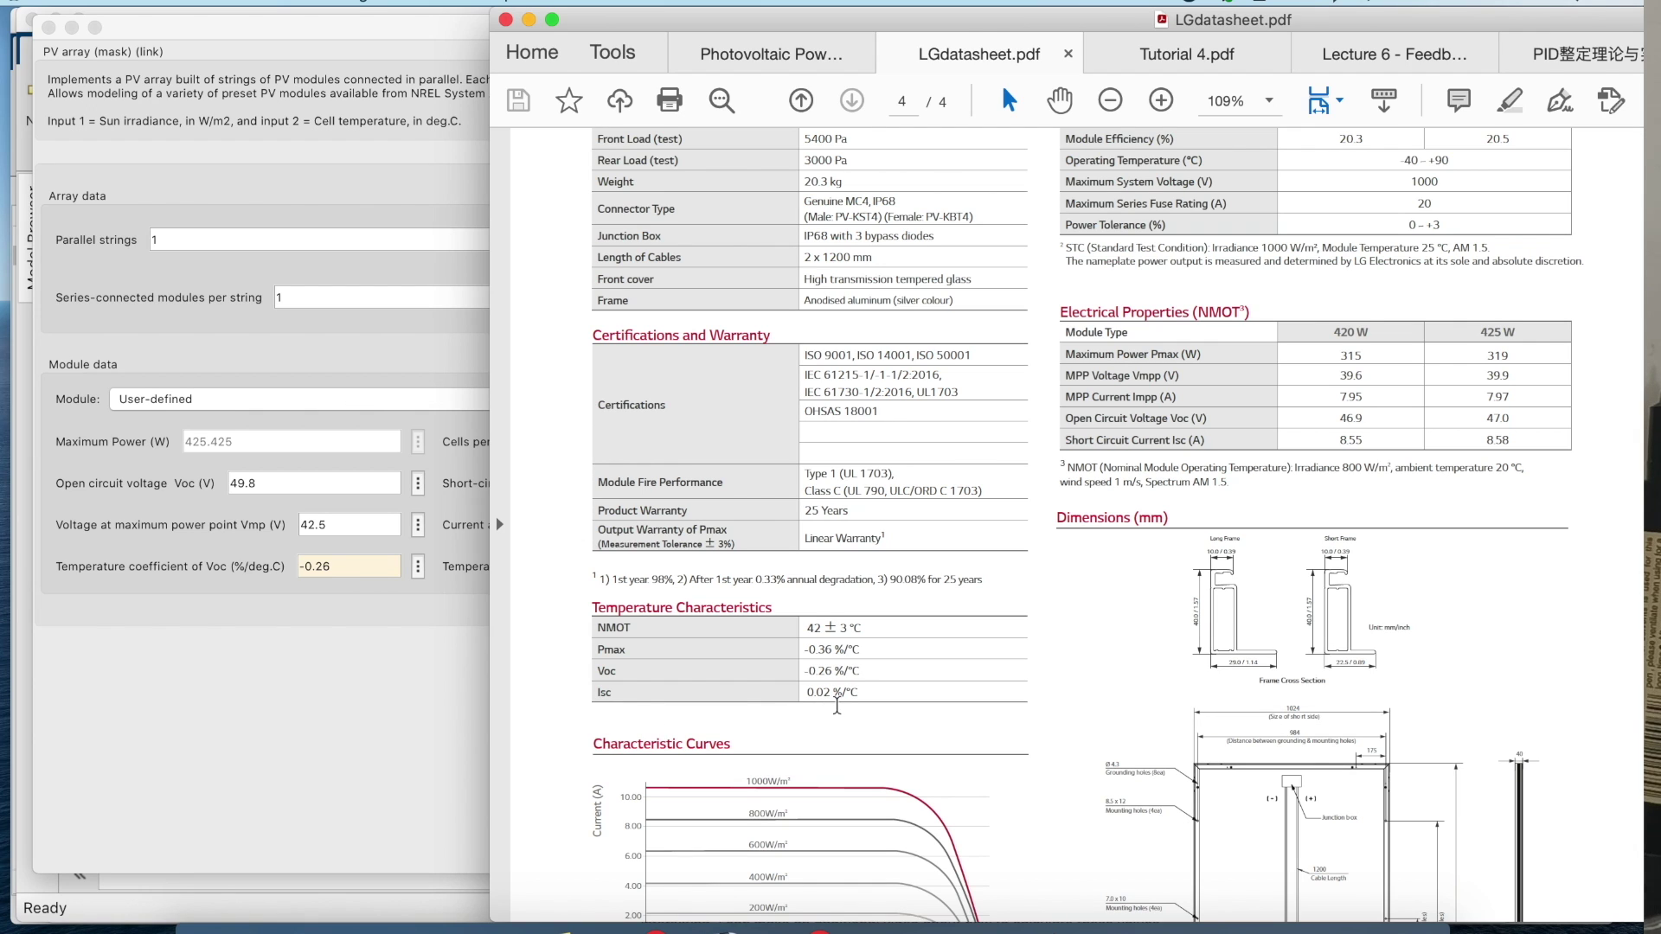
{"action": "left_click", "coordinate": [333, 699]}
{"action": "double_click", "coordinate": [733, 564]}
{"action": "type", "text": "0.02"}
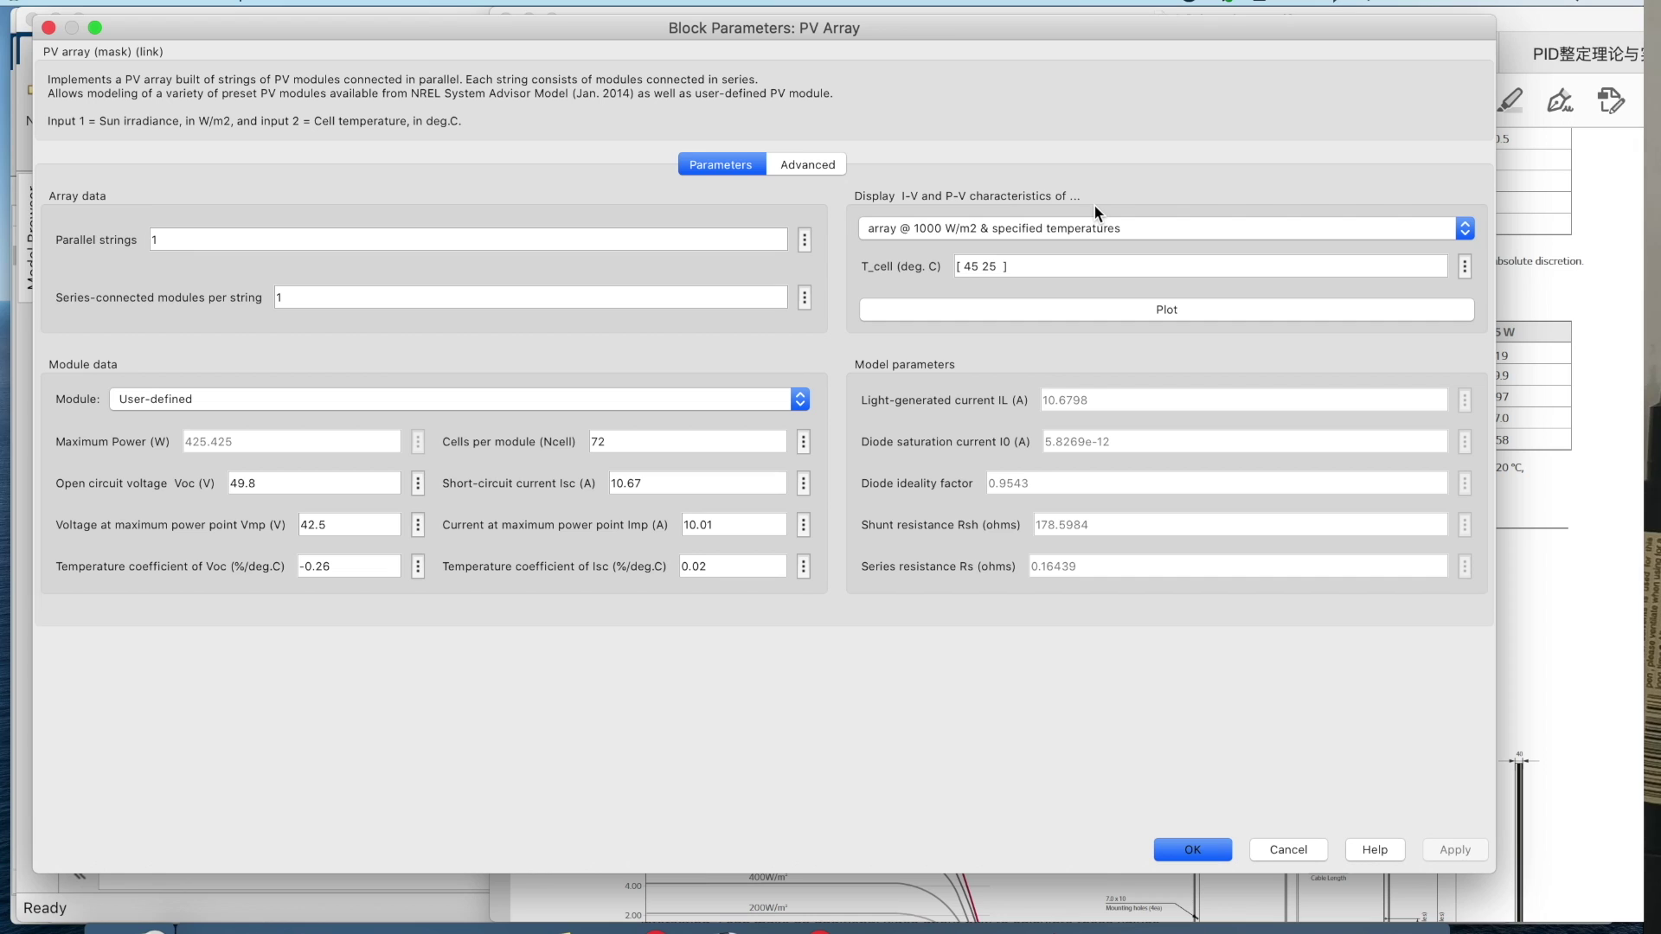
Check the datasheet's characteristic curves and set the PV Array's I-V and P-V display to array @ 25 deg.C & specified irradiances.
{"action": "left_click", "coordinate": [1089, 228]}
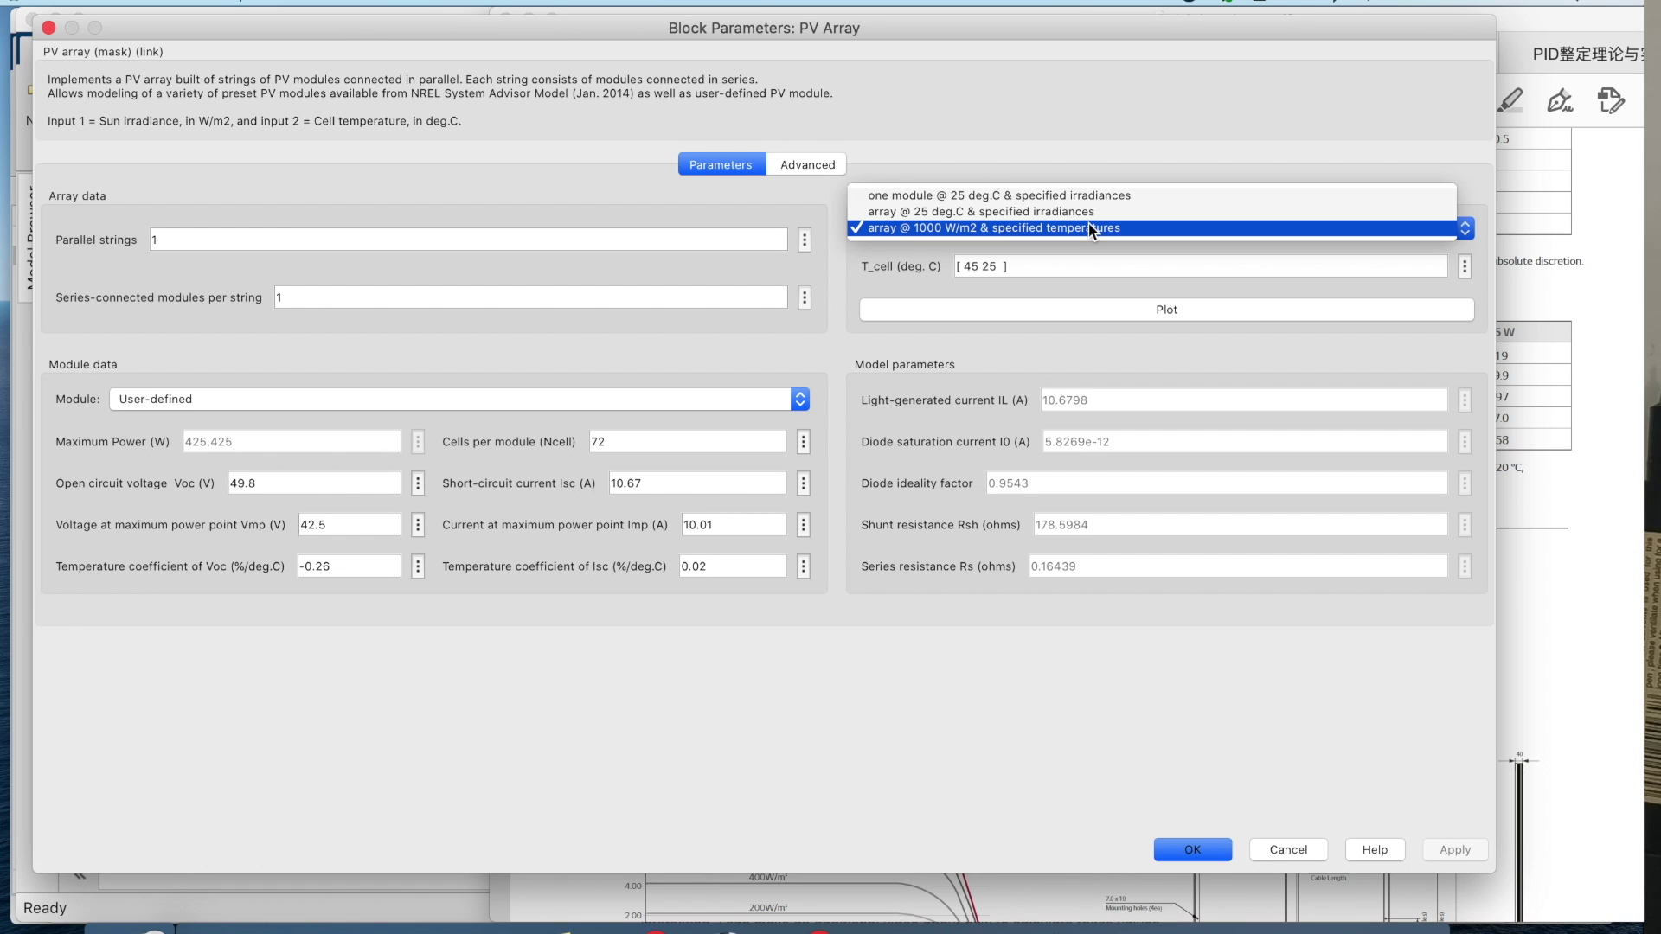
{"action": "left_click", "coordinate": [1089, 228]}
{"action": "left_click", "coordinate": [1599, 356]}
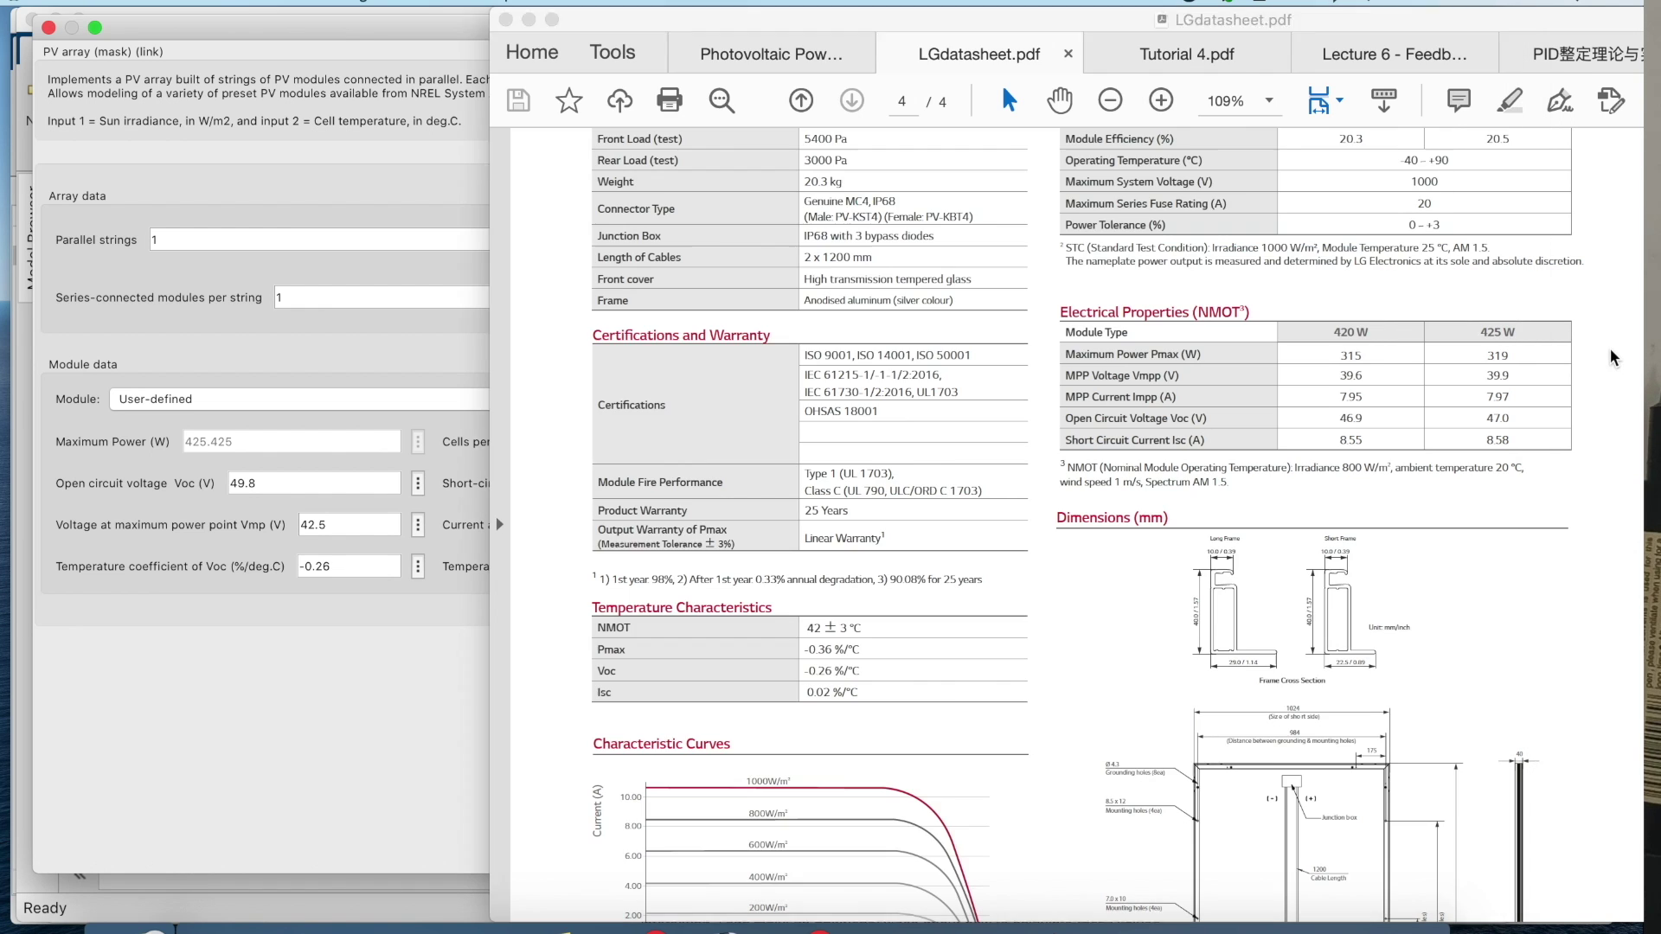
{"action": "scroll", "coordinate": [1076, 538], "scroll_direction": "down", "scroll_amount": 1}
{"action": "scroll", "coordinate": [1076, 539], "scroll_direction": "down", "scroll_amount": 2}
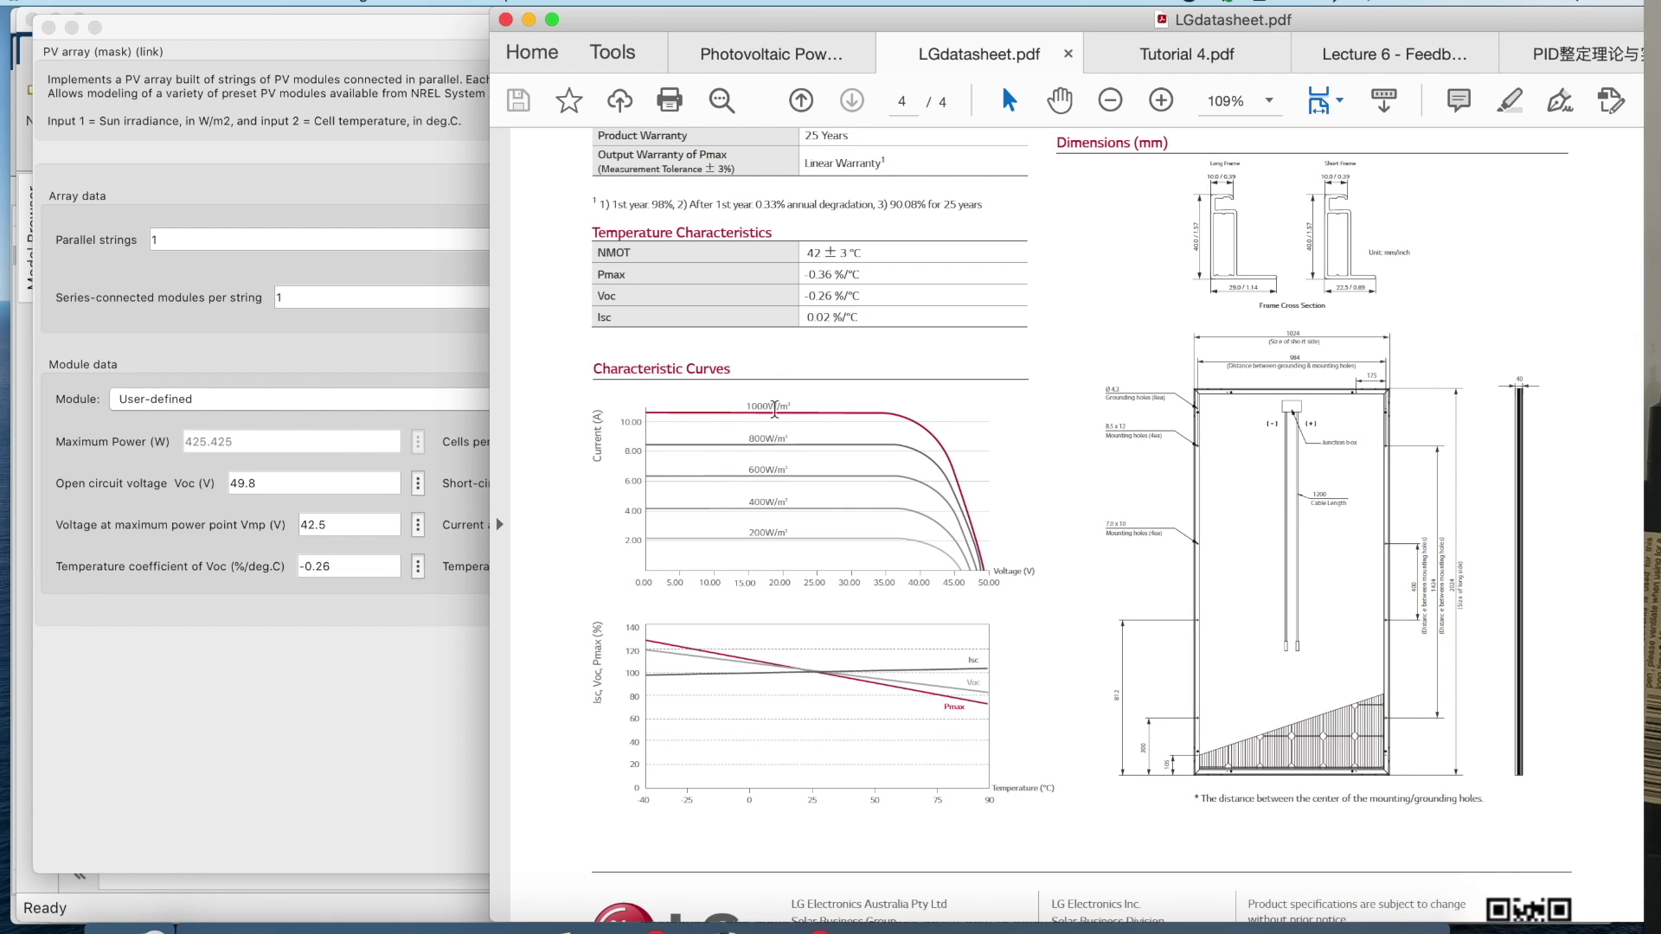
{"action": "left_click", "coordinate": [303, 731]}
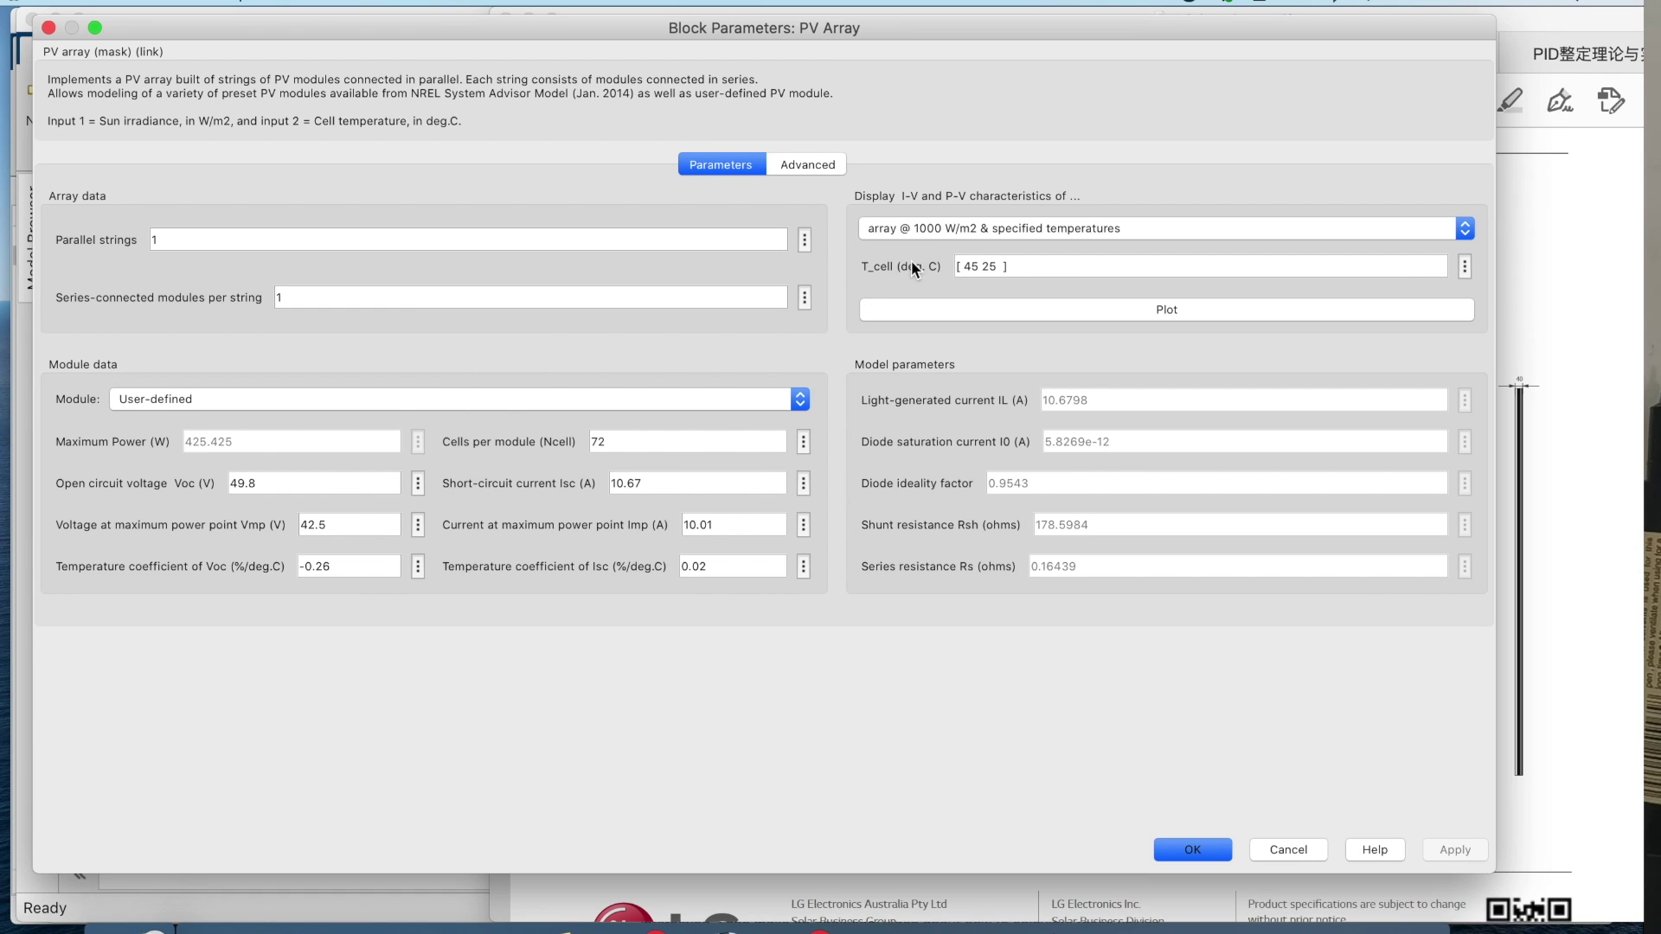
{"action": "left_click", "coordinate": [952, 229]}
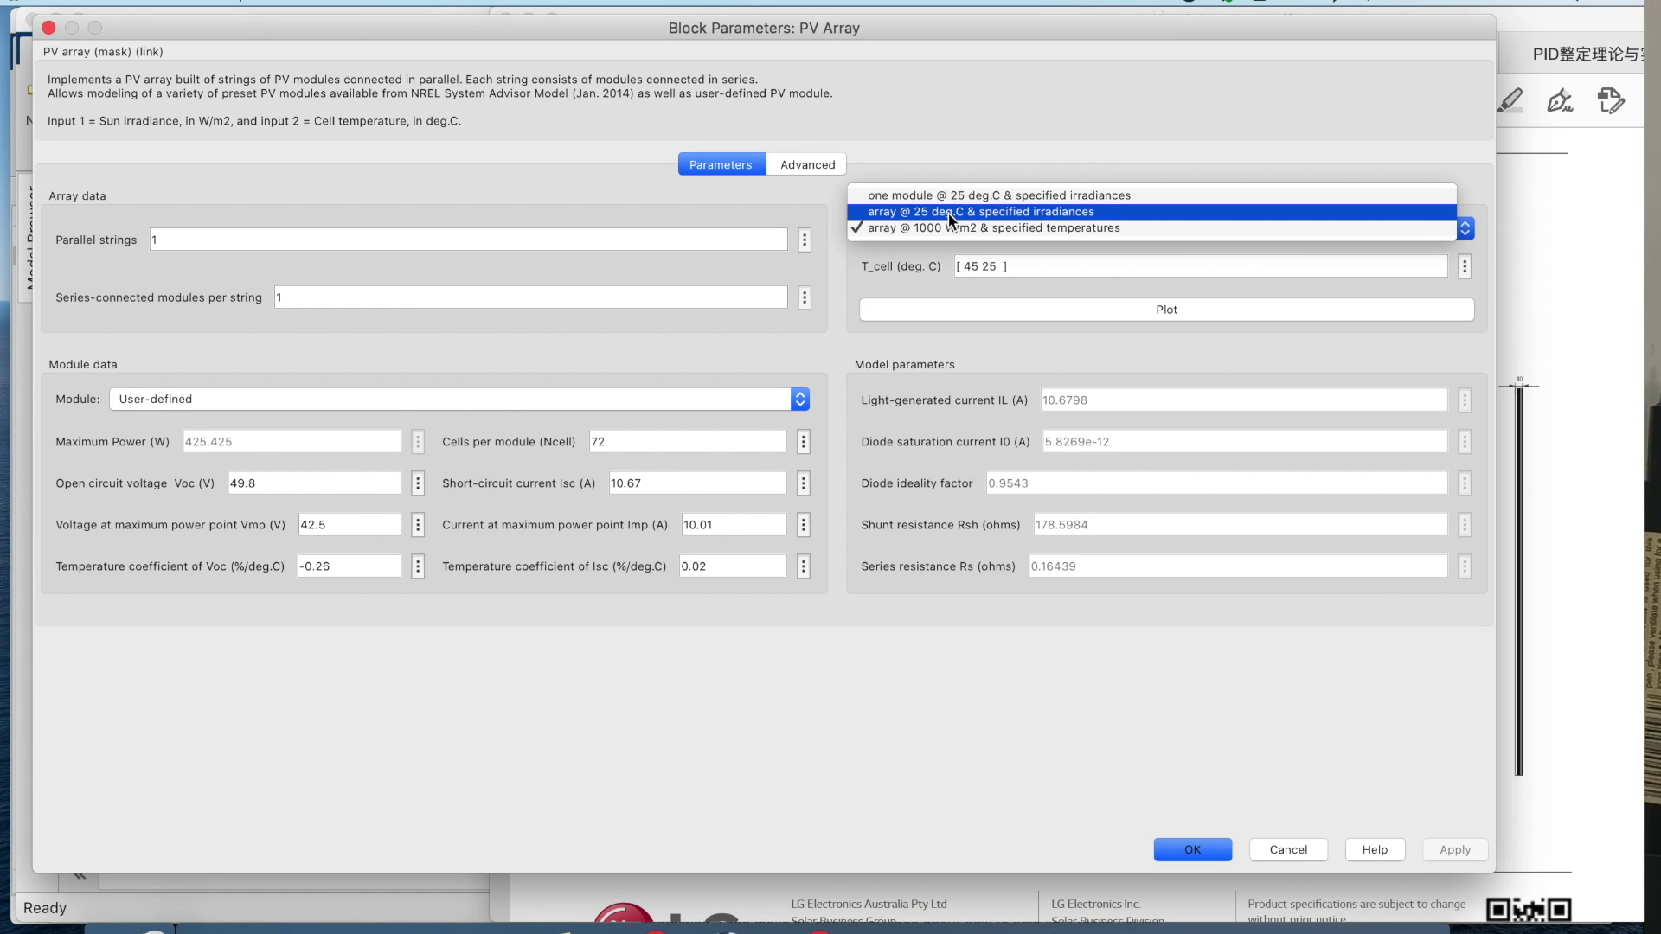
{"action": "left_click", "coordinate": [950, 219]}
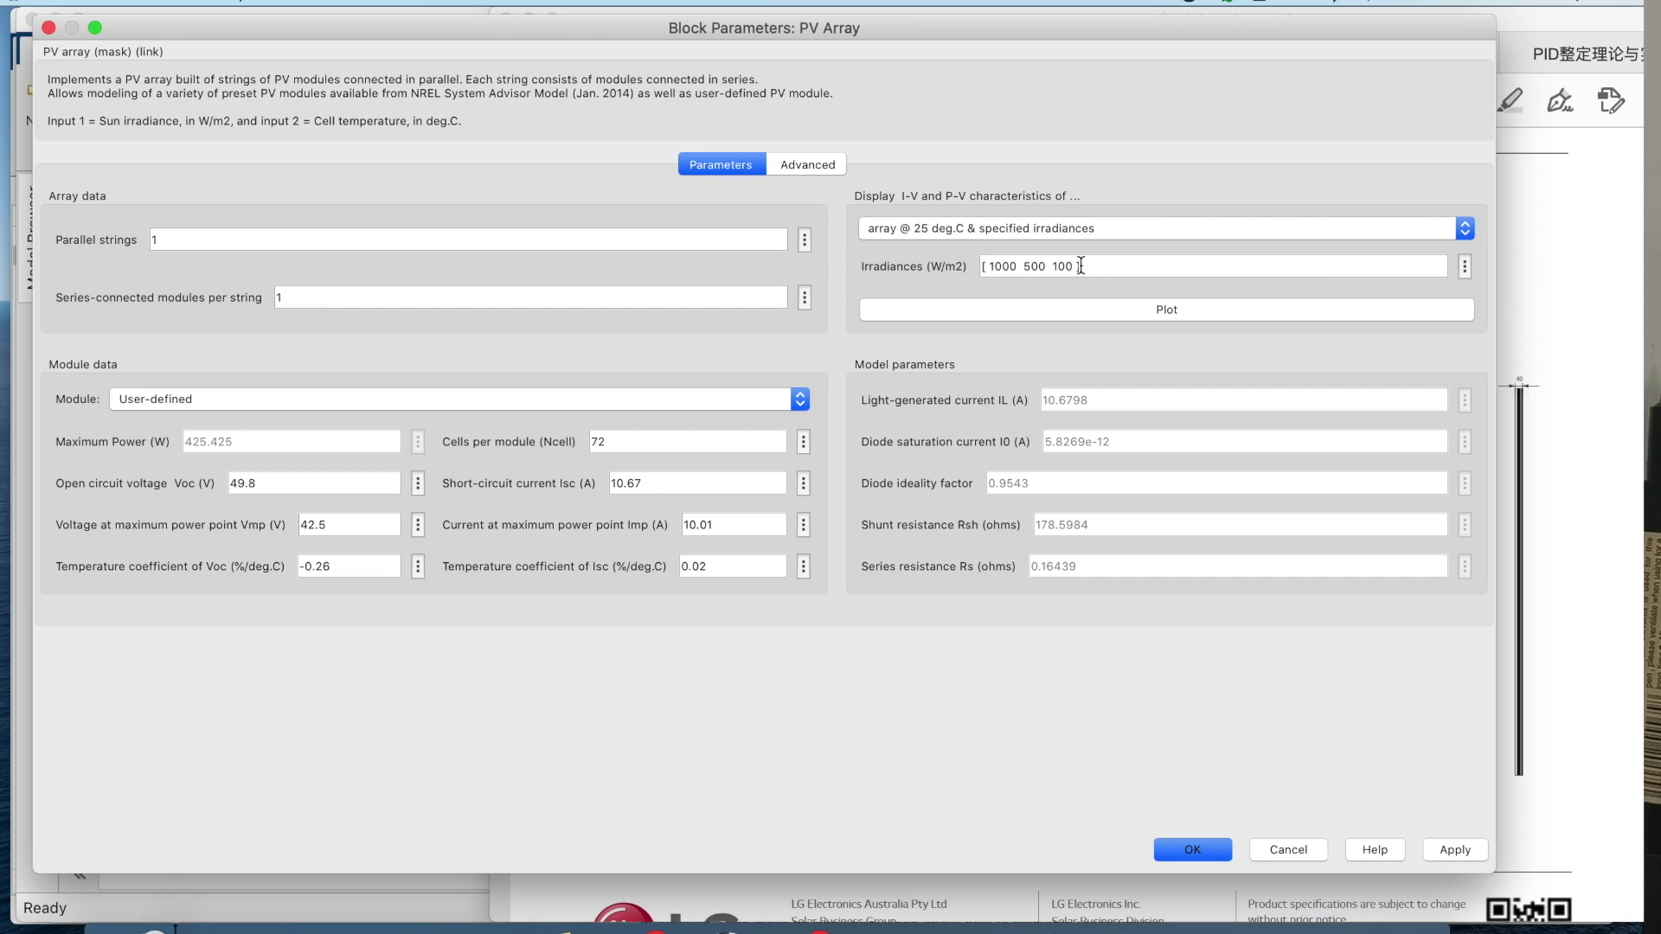
{"action": "left_click", "coordinate": [1033, 265]}
{"action": "left_click", "coordinate": [1075, 270]}
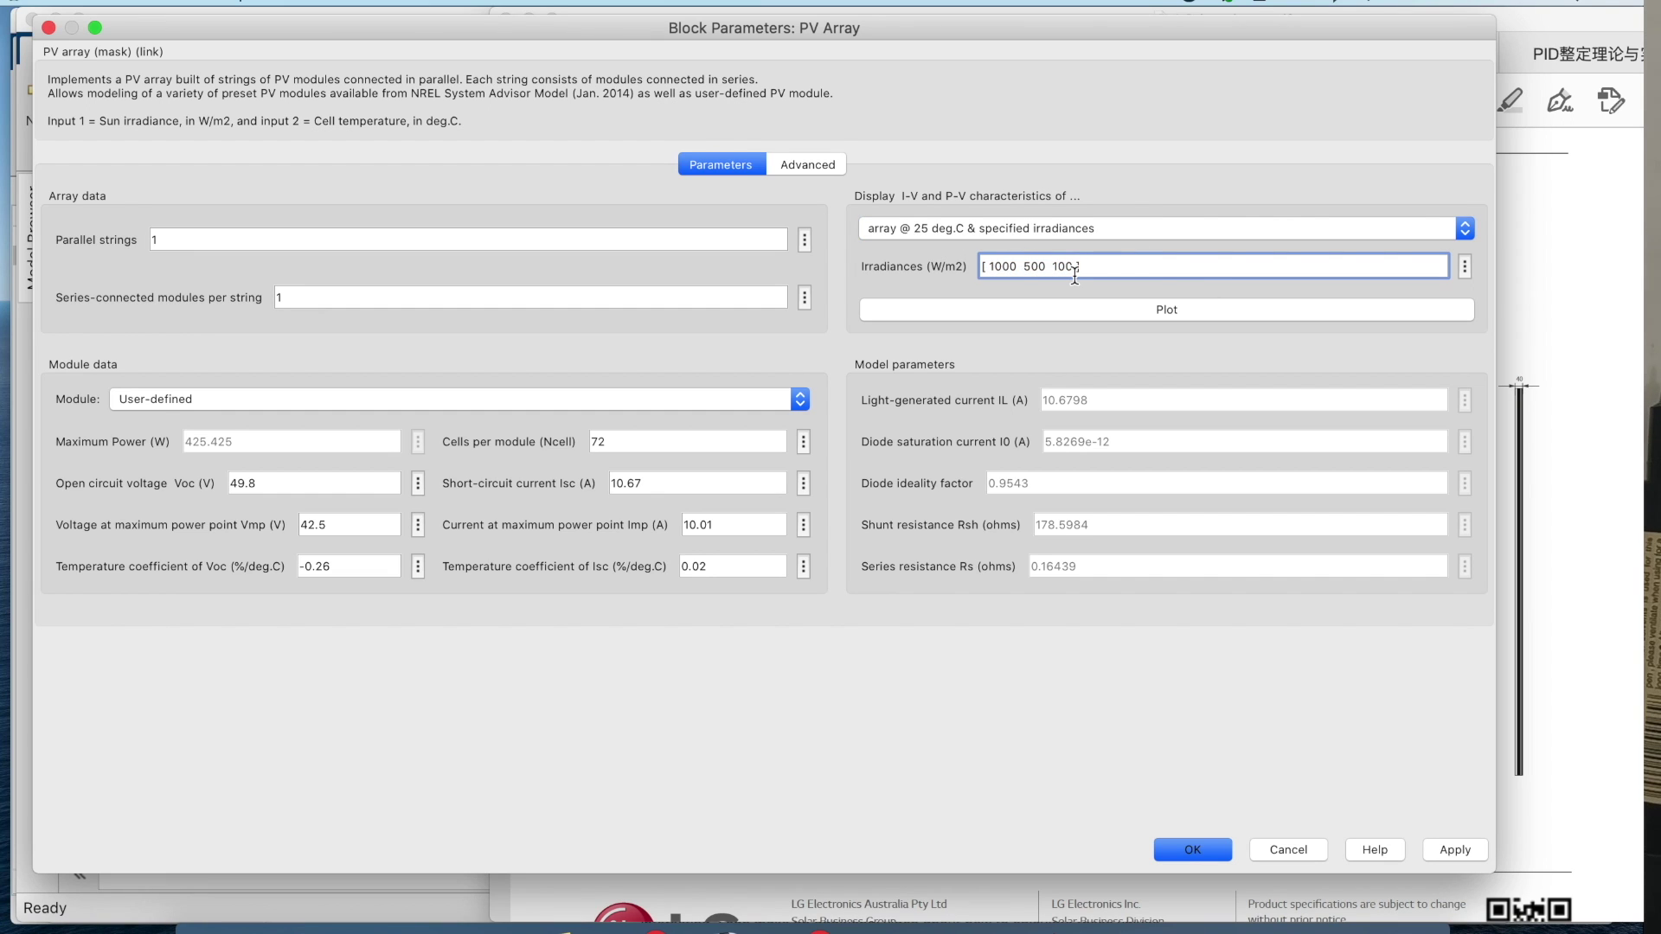
{"action": "key", "text": "BackSpace"}
{"action": "type", "text": "800"}
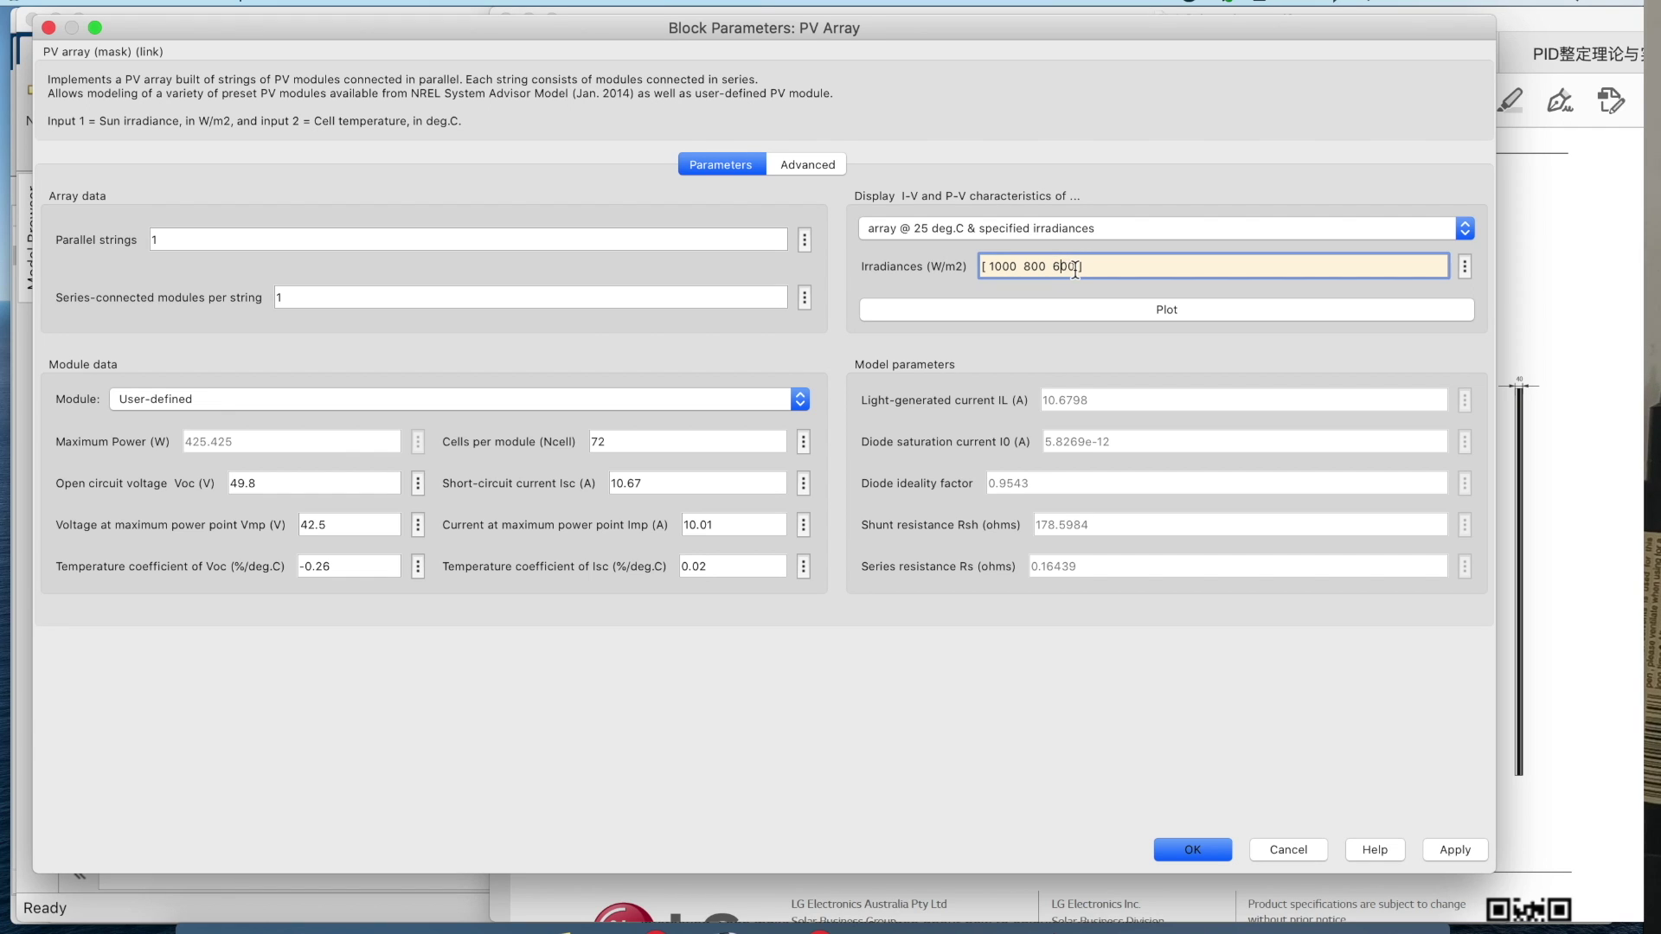
{"action": "type", "text": "  600  400 200"}
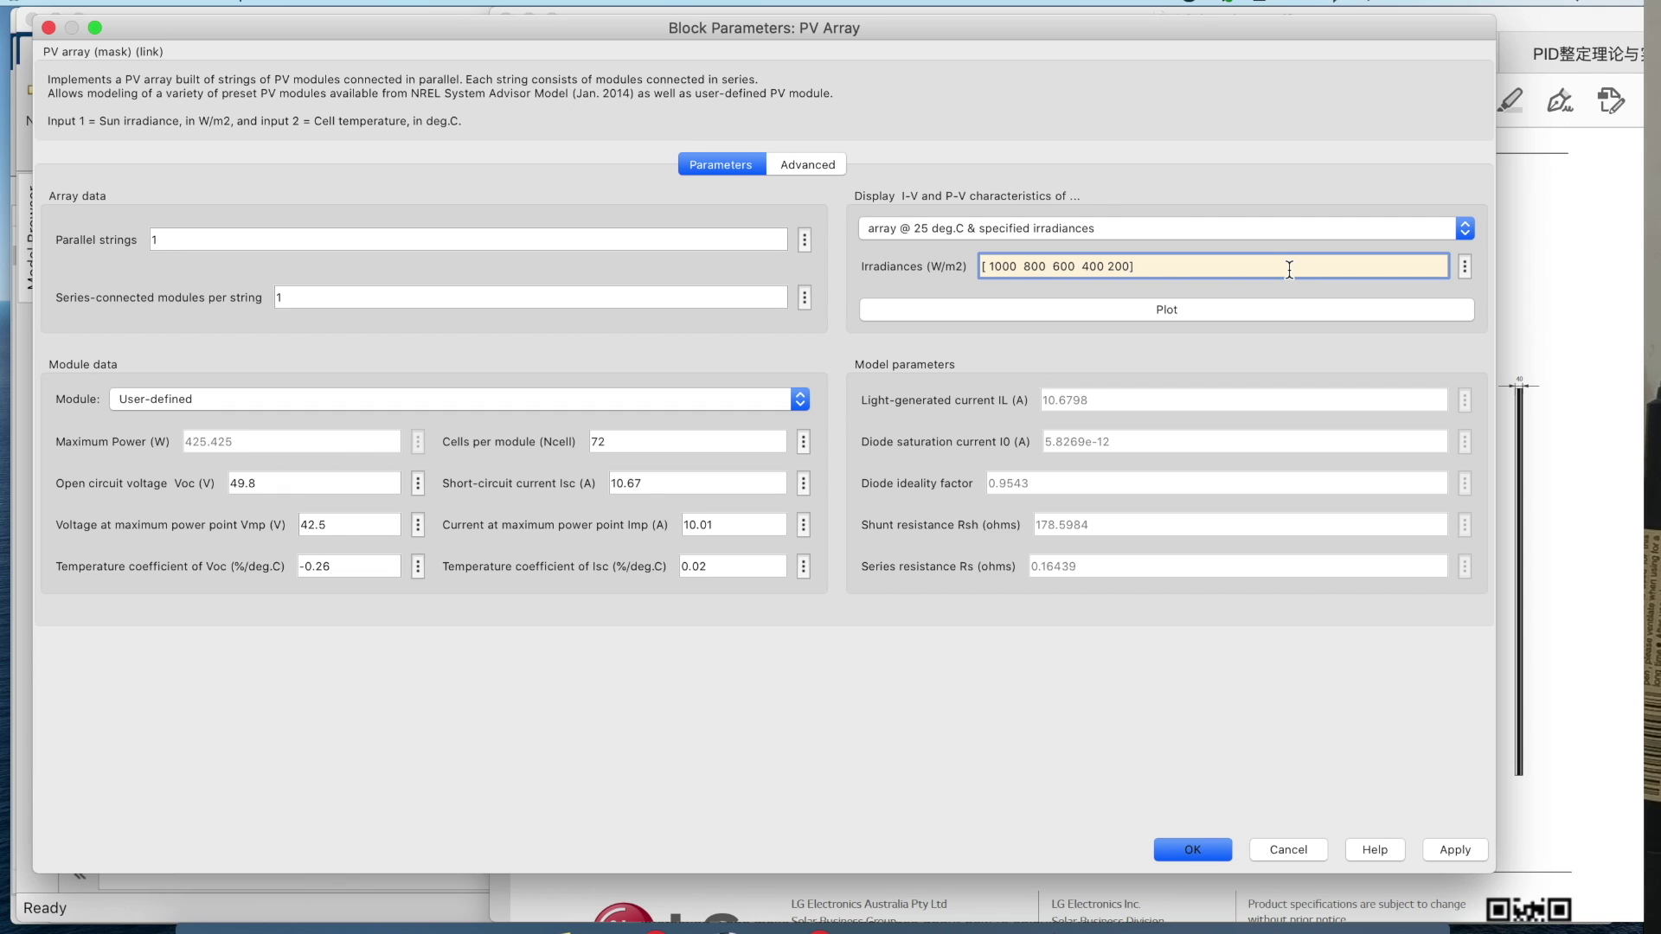
Plot the array's I-V and P-V characteristics, then reposition and enlarge the figure window to examine the curves.
{"action": "left_click", "coordinate": [1235, 312]}
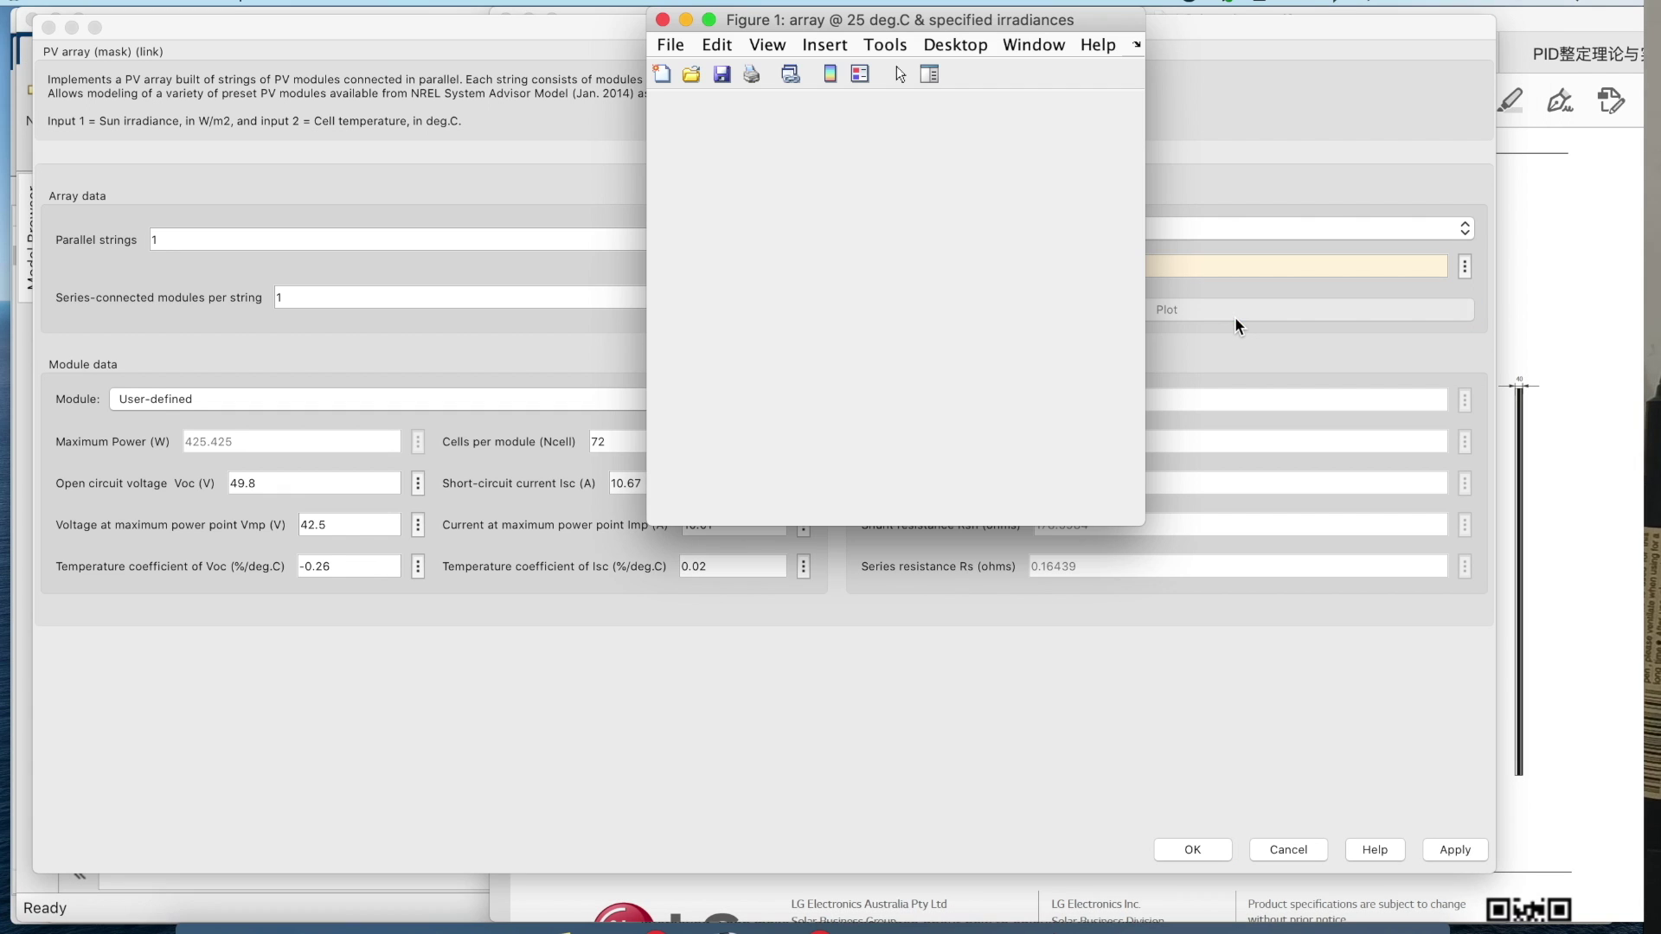
{"action": "left_click_drag", "start_coordinate": [1064, 26], "coordinate": [864, 26]}
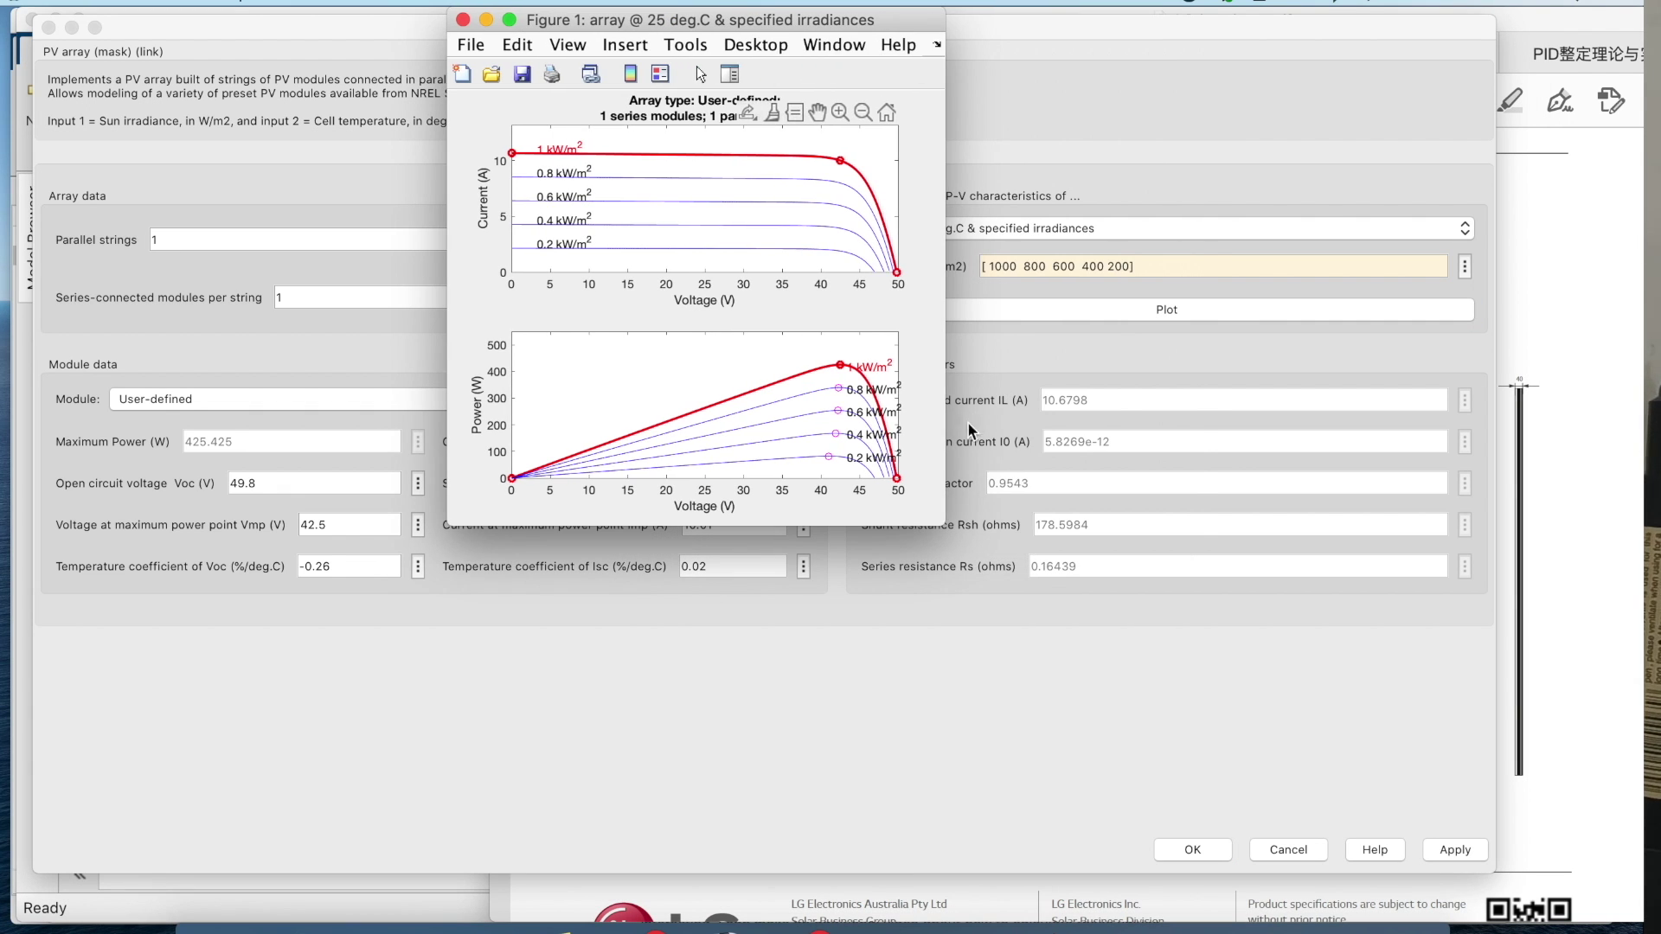
{"action": "left_click_drag", "start_coordinate": [945, 526], "coordinate": [1363, 819]}
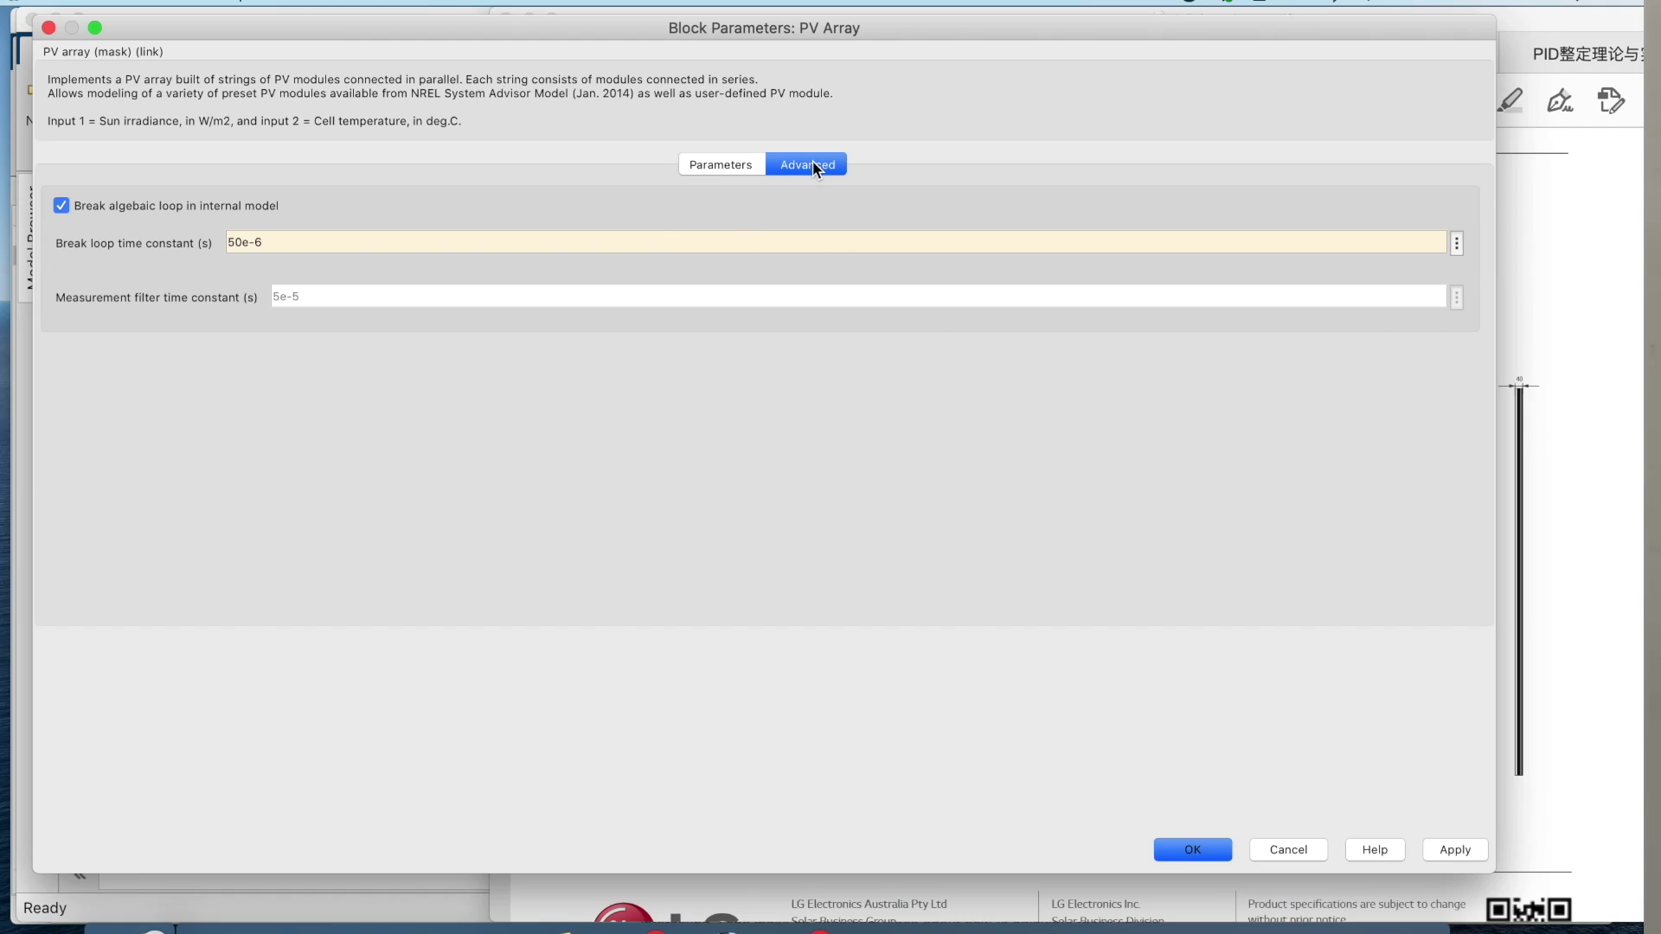
Set the PV Array's advanced break loop time constant to 1e-6 s, apply it and accept the block parameters.
{"action": "left_click", "coordinate": [243, 244]}
{"action": "key", "text": "BackSpace"}
{"action": "key", "text": "BackSpace"}
{"action": "type", "text": "1"}
{"action": "left_click", "coordinate": [249, 266]}
{"action": "left_click", "coordinate": [1453, 850]}
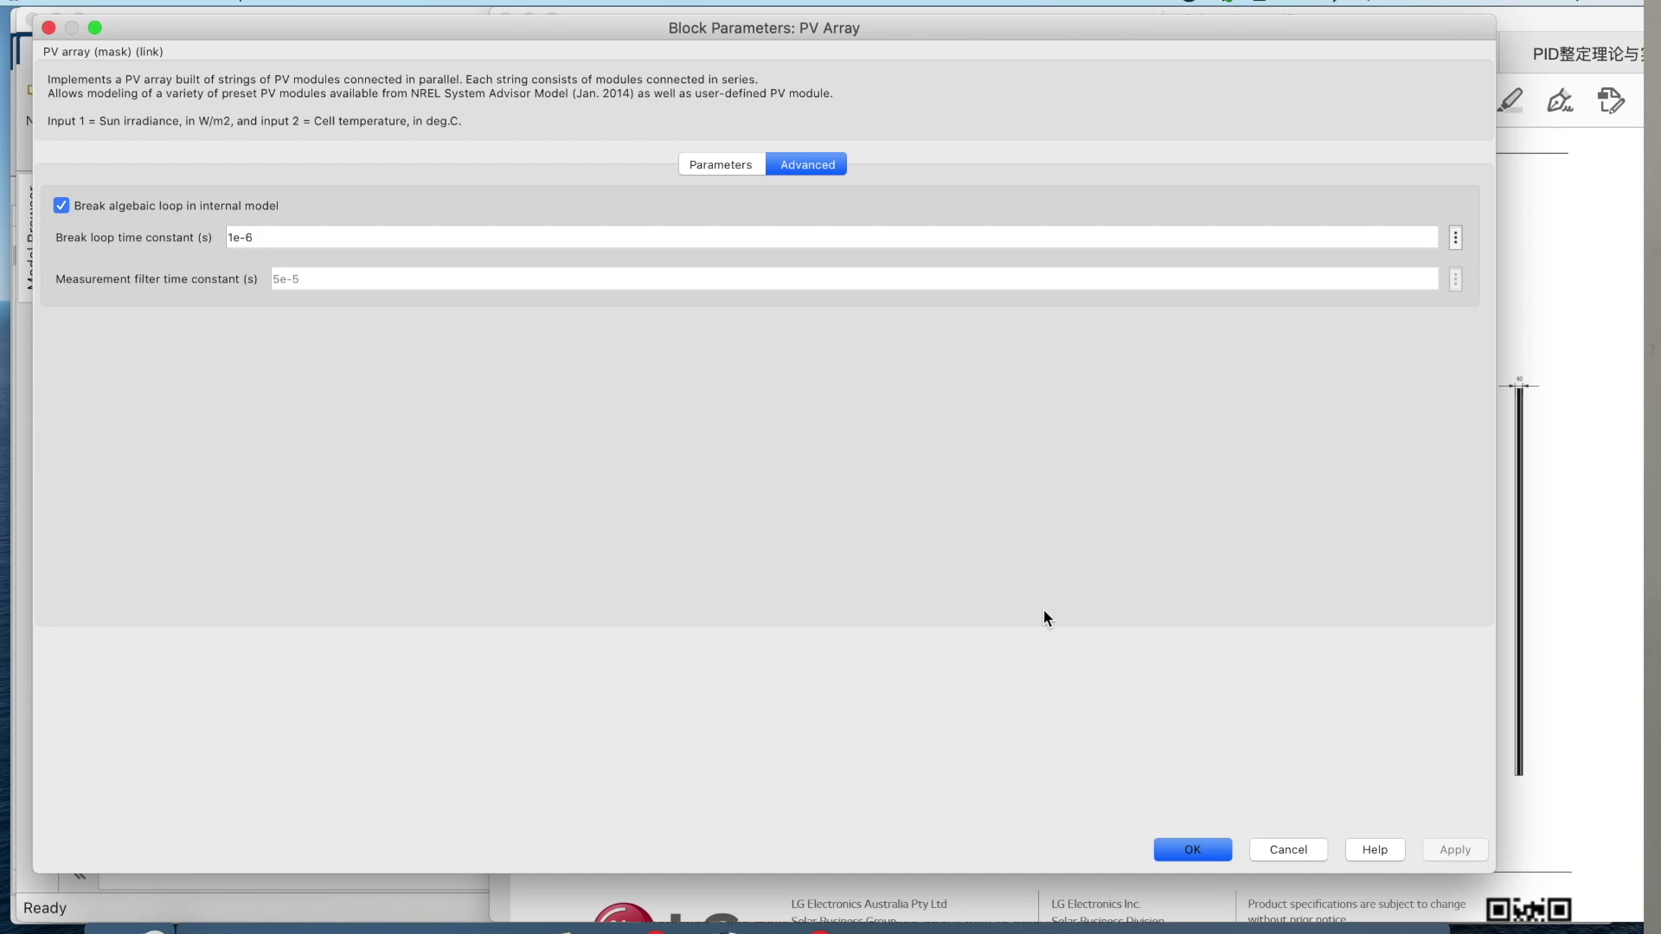
{"action": "left_click", "coordinate": [1194, 862]}
Add a Specialized Power Systems Controlled Voltage Source block and place it below and beyond the scope.
{"action": "double_click", "coordinate": [967, 455]}
{"action": "type", "text": "cont"}
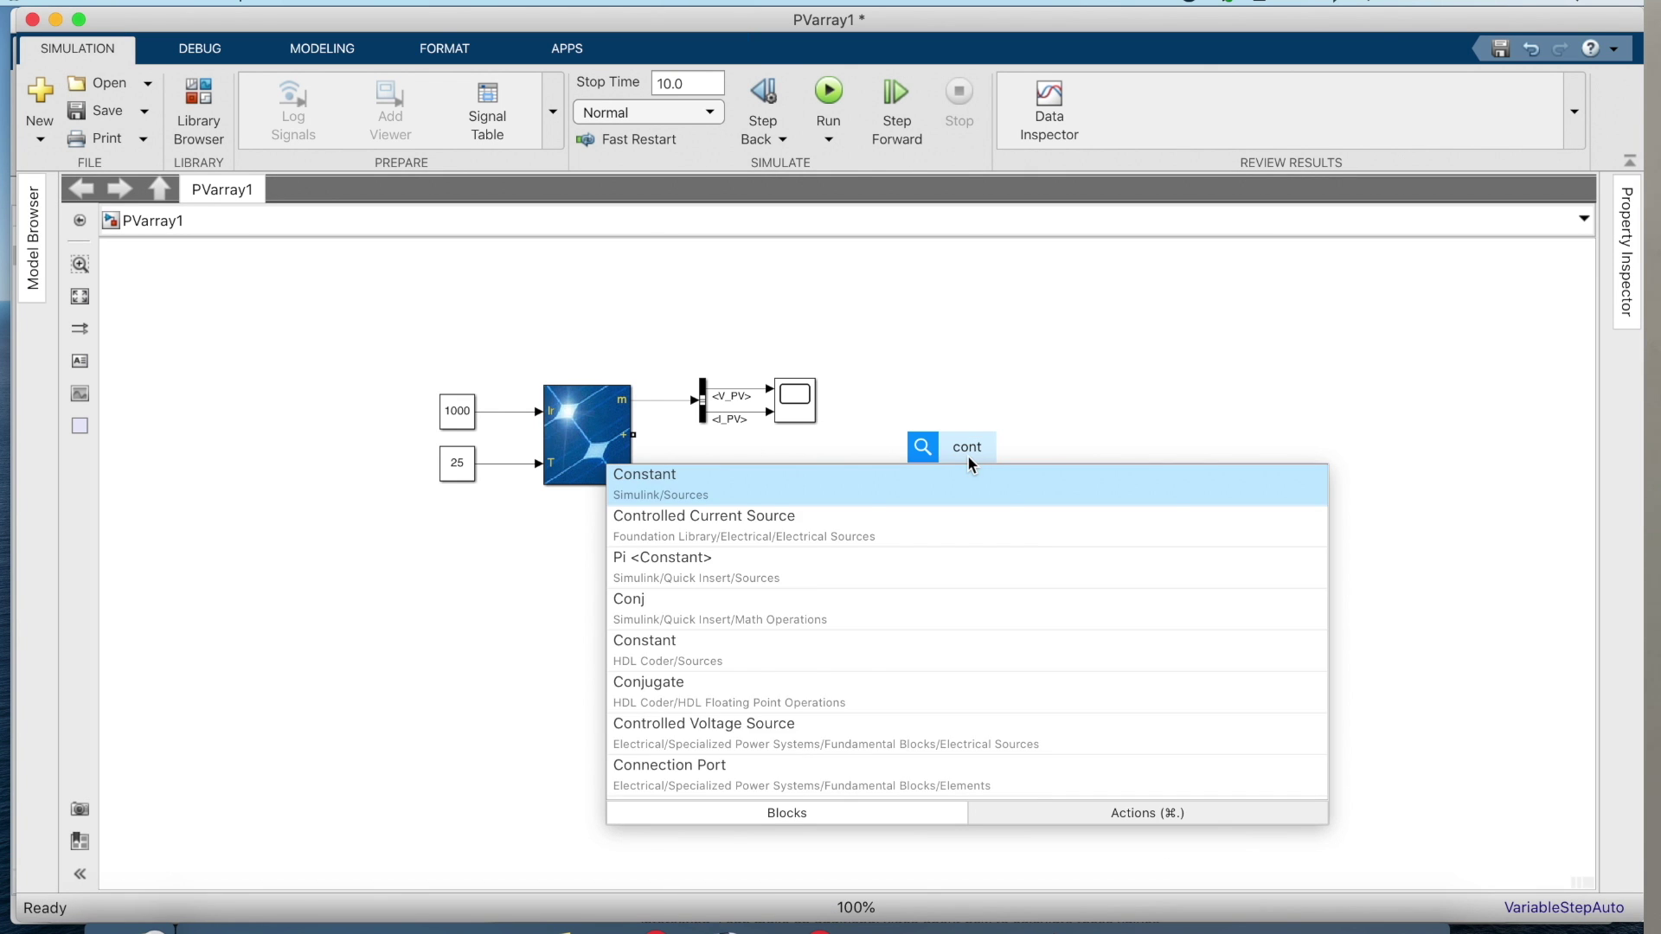
{"action": "type", "text": "rol"}
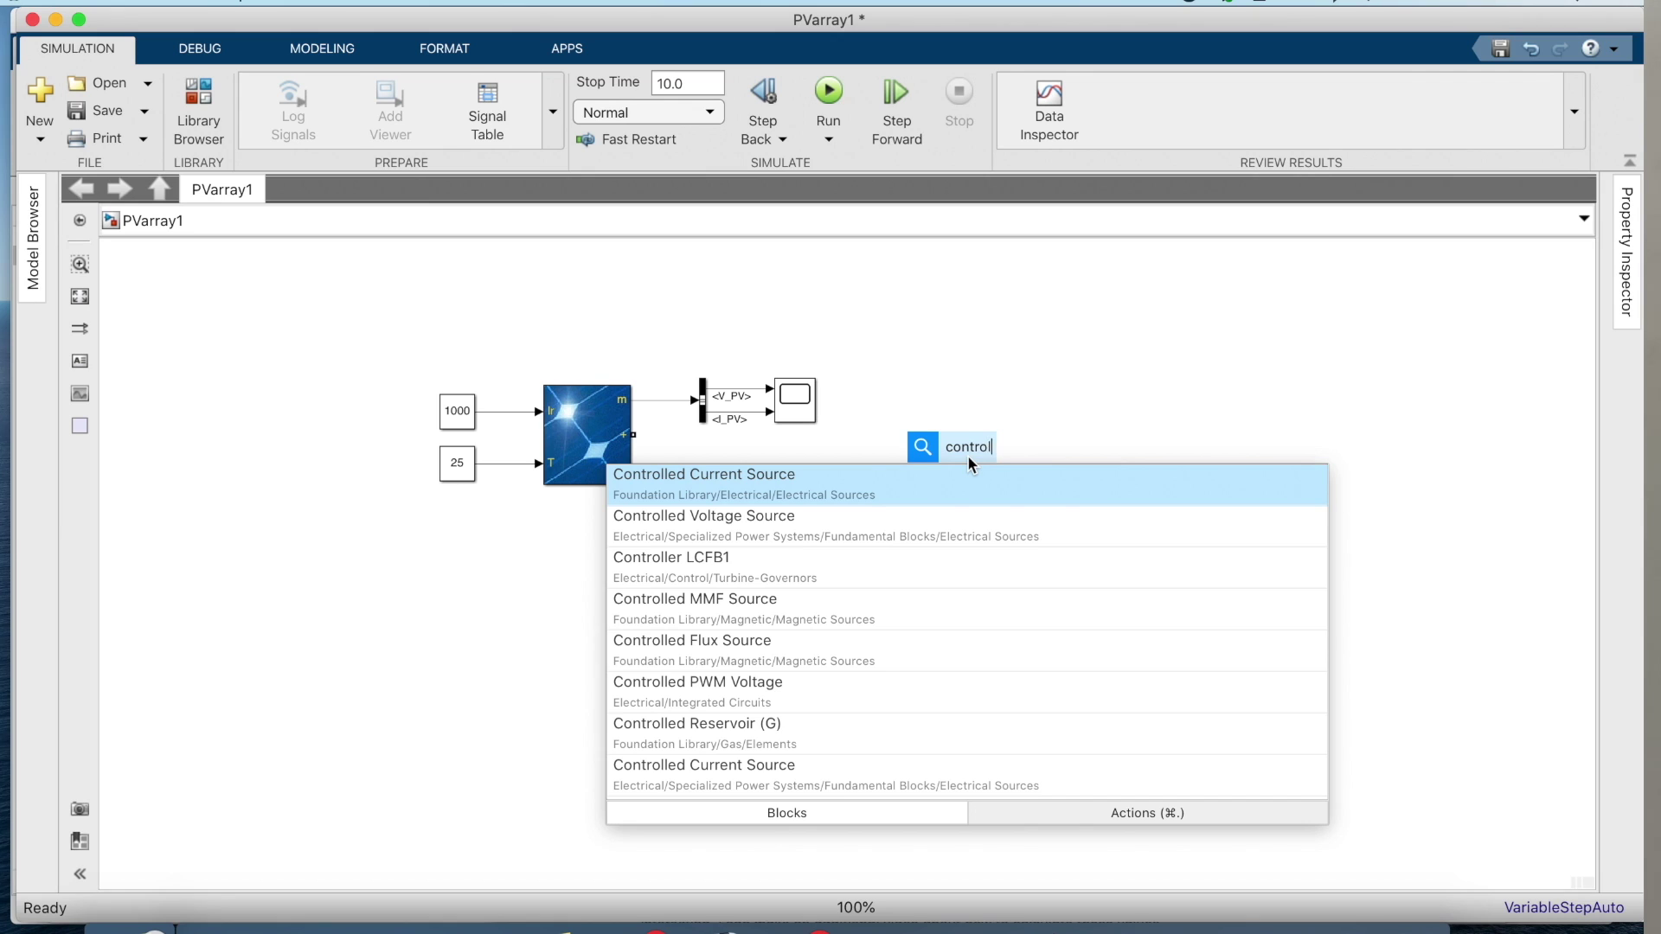
{"action": "type", "text": "led"}
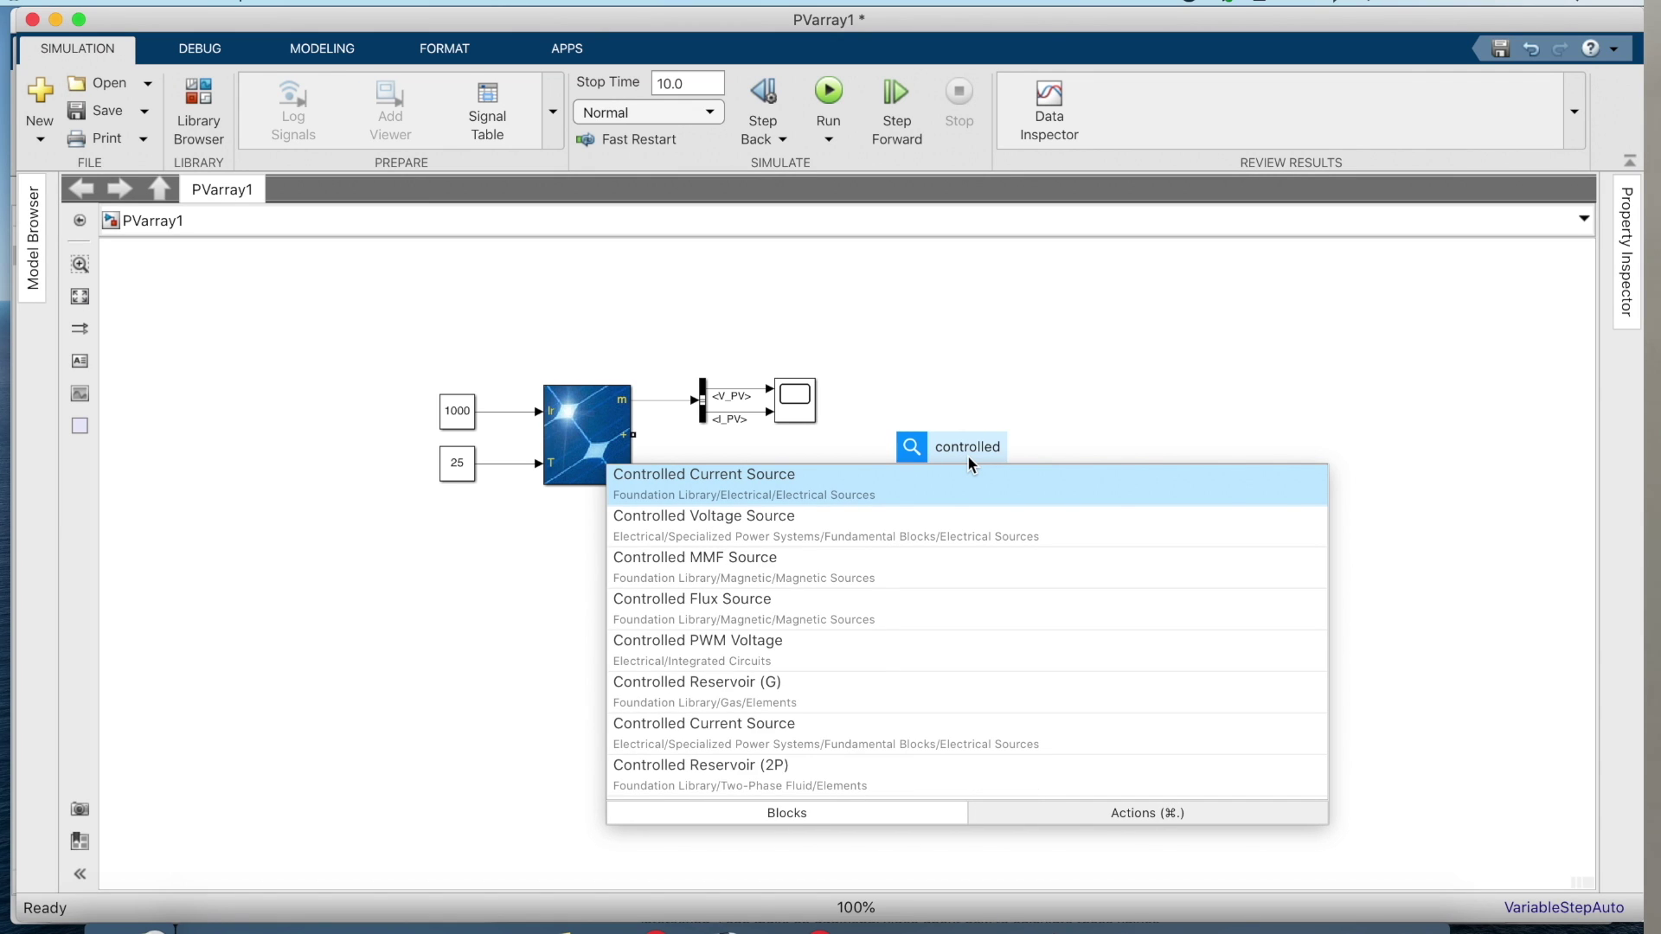
{"action": "left_click", "coordinate": [967, 522]}
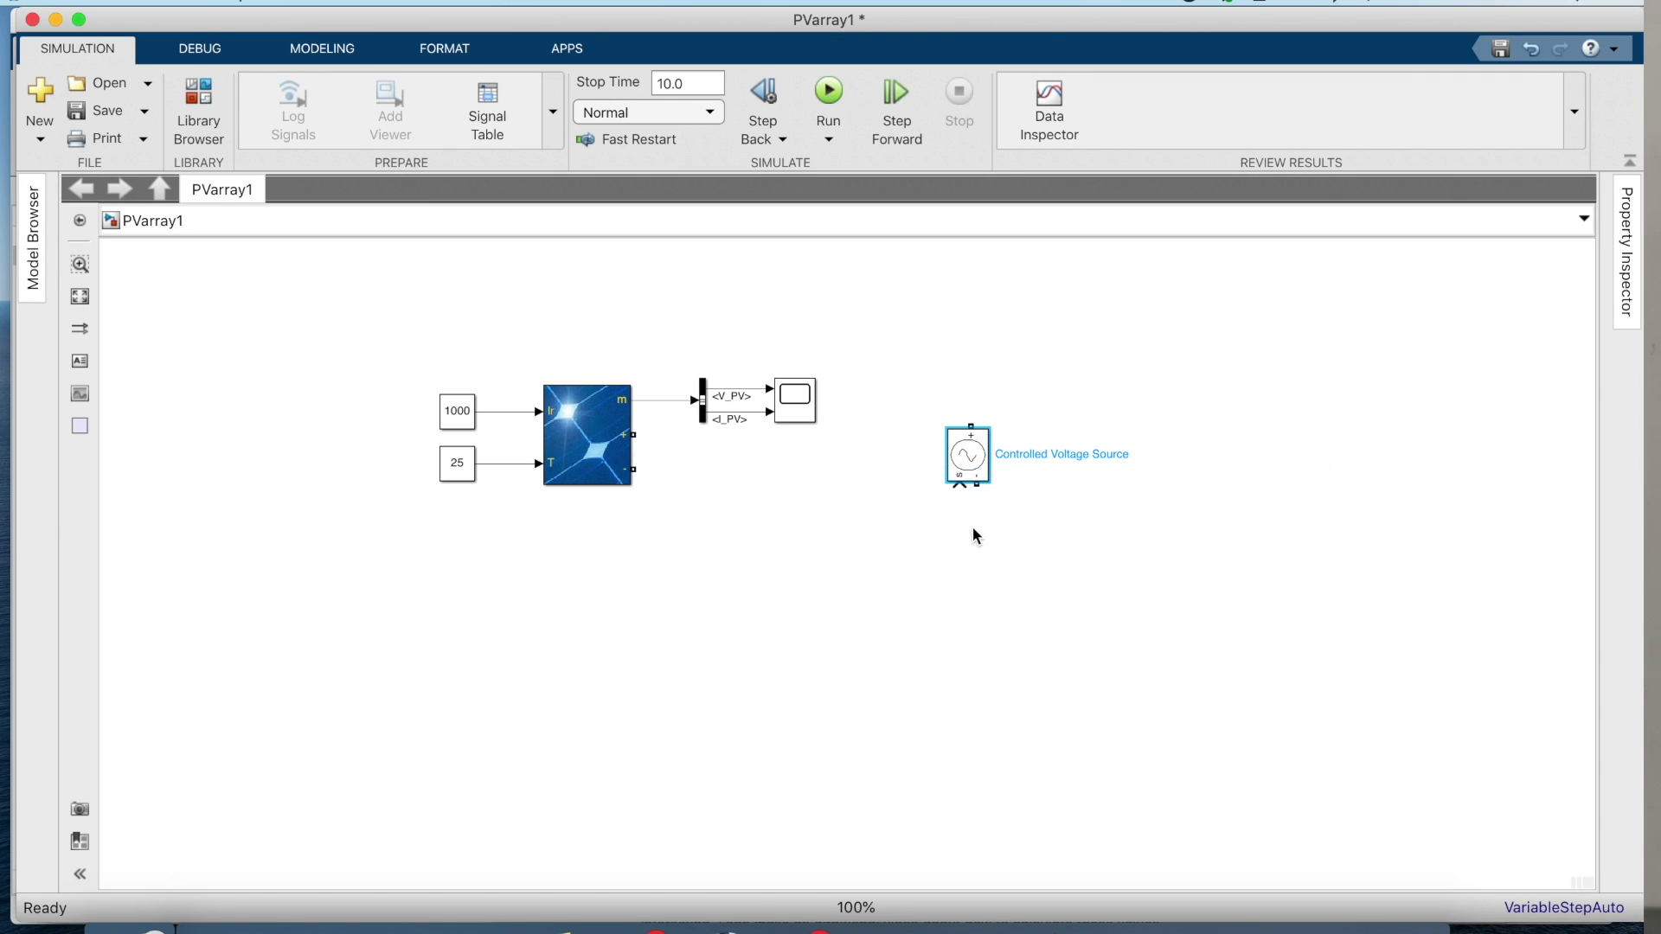
{"action": "left_click_drag", "start_coordinate": [971, 452], "coordinate": [1030, 524]}
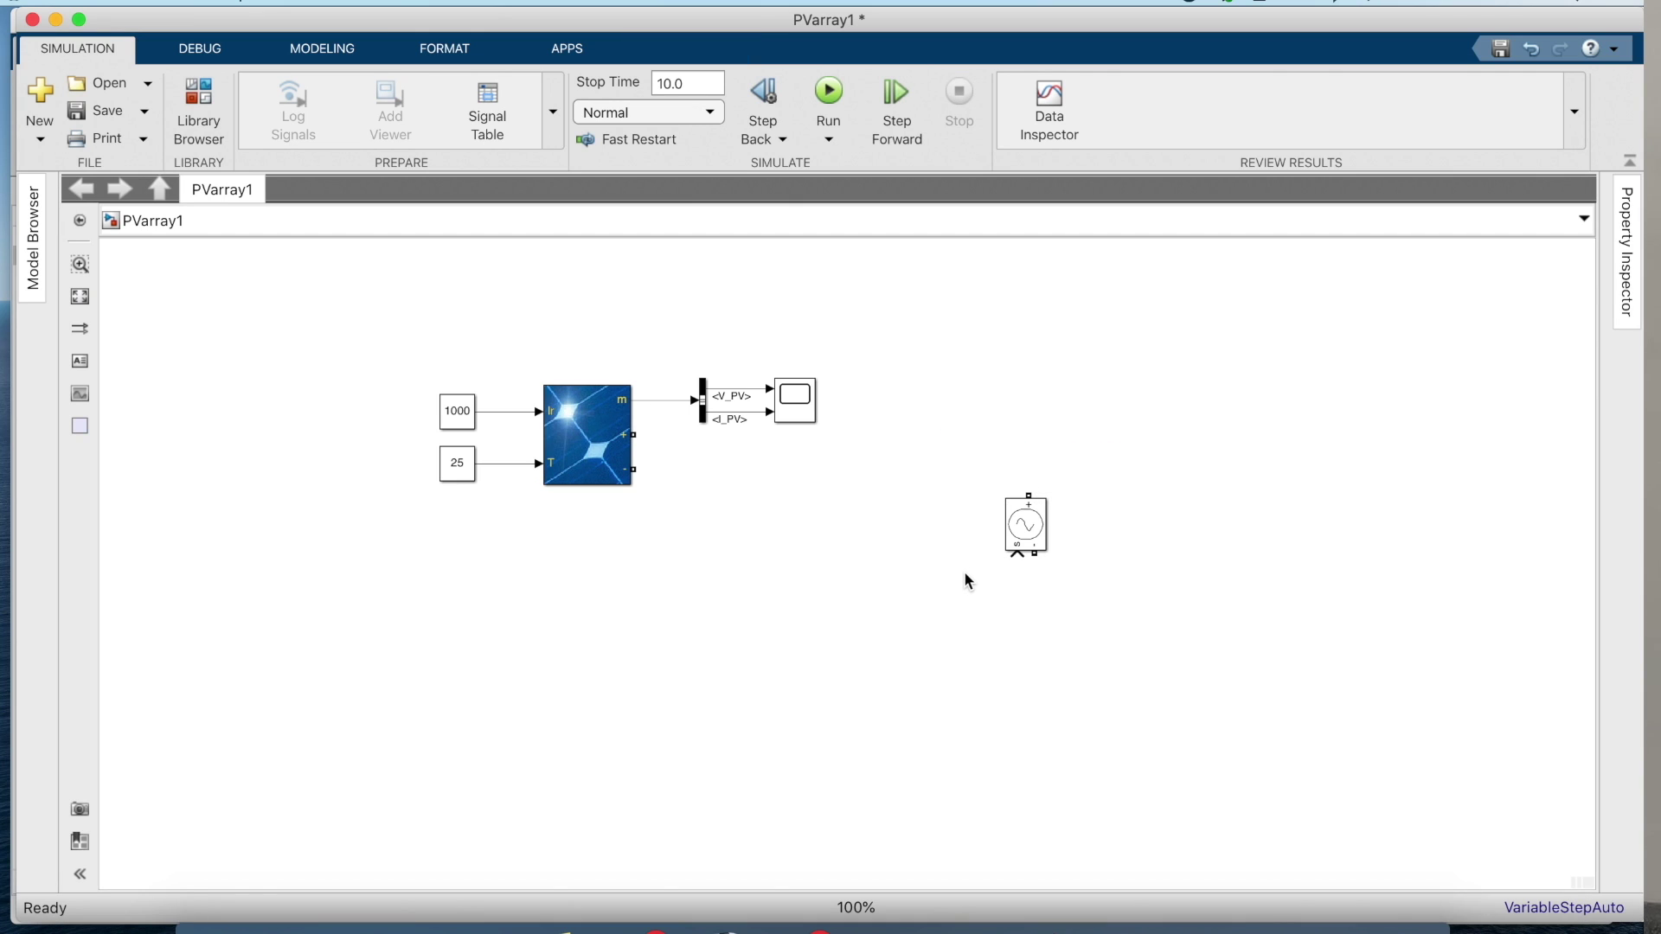
Add a Ramp block and connect it to the signal input of the Controlled Voltage Source.
{"action": "double_click", "coordinate": [845, 686]}
{"action": "type", "text": "r"}
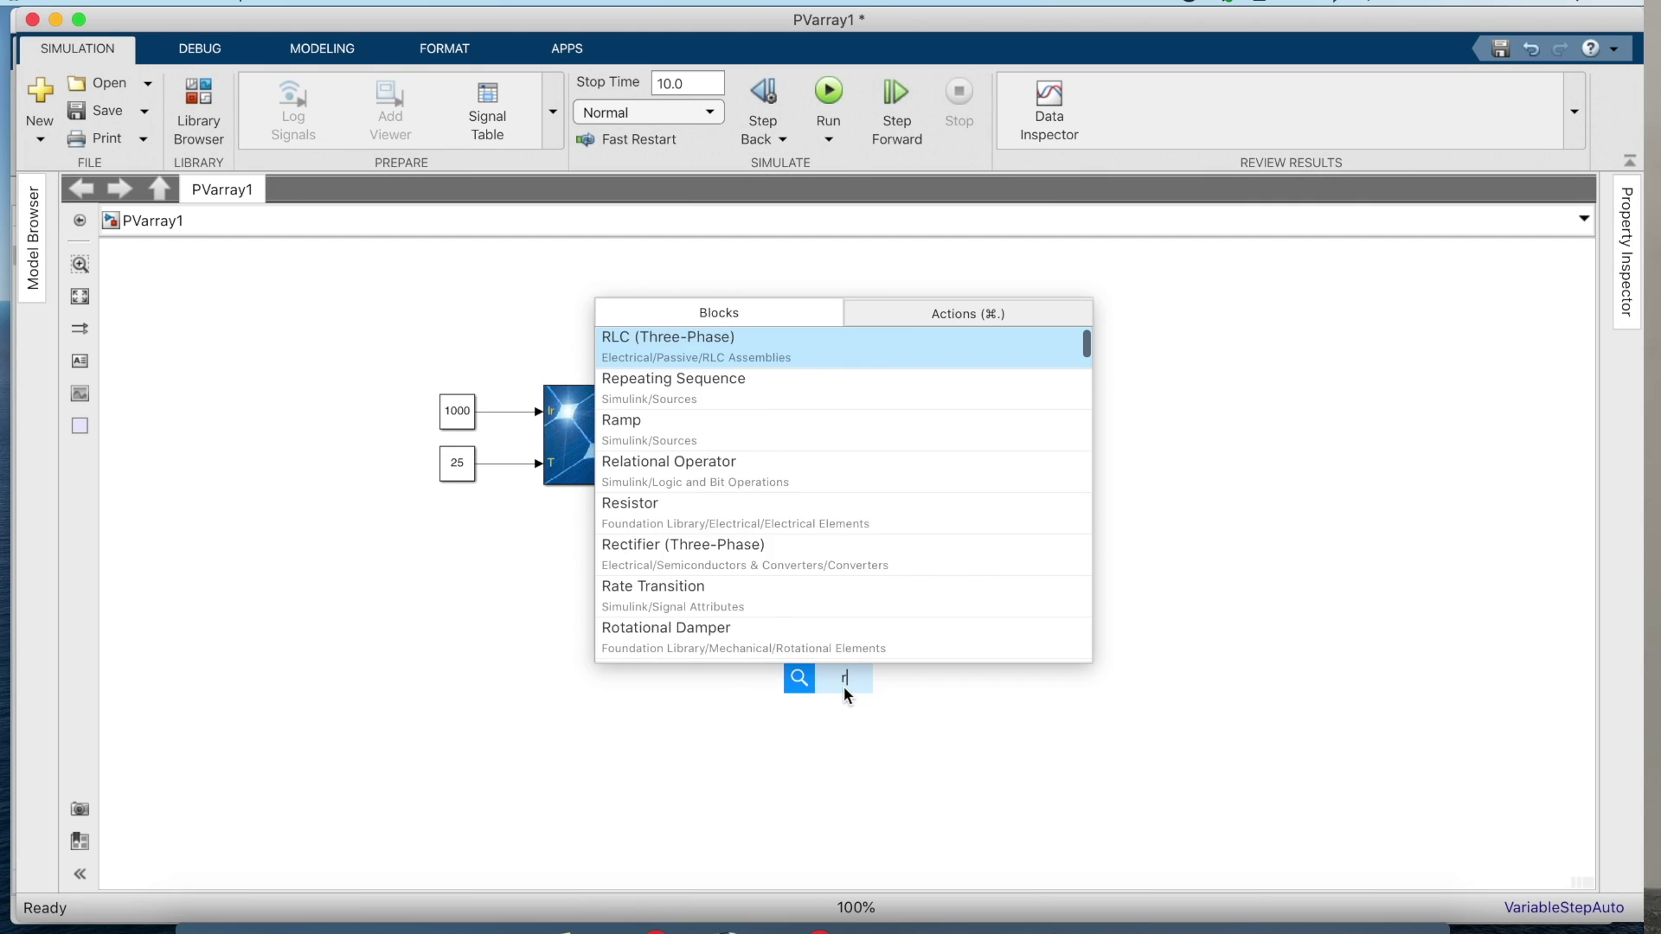
{"action": "type", "text": "amp"}
{"action": "left_click", "coordinate": [805, 720]}
{"action": "mouse_move", "coordinate": [844, 689]}
{"action": "left_mouse_down"}
{"action": "mouse_move", "coordinate": [934, 598]}
{"action": "mouse_move", "coordinate": [1016, 562]}
{"action": "left_mouse_up"}
Check the PV Array's open circuit voltage and set the Ramp block's slope to 5.
{"action": "left_click", "coordinate": [606, 458]}
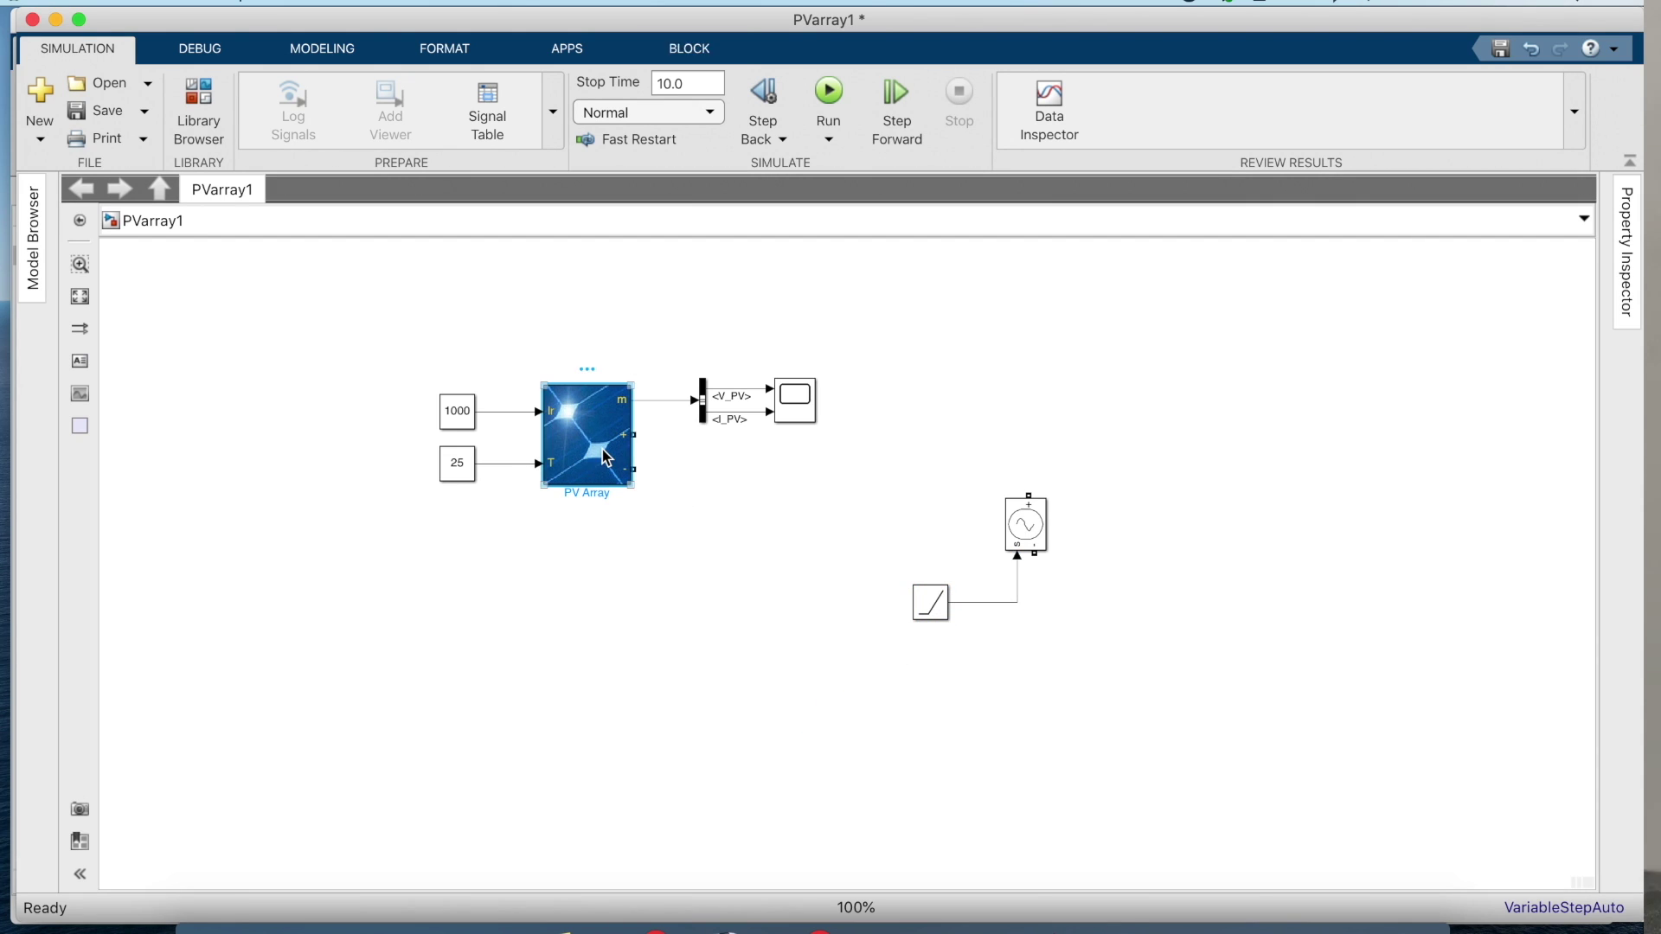
{"action": "key", "text": "Return"}
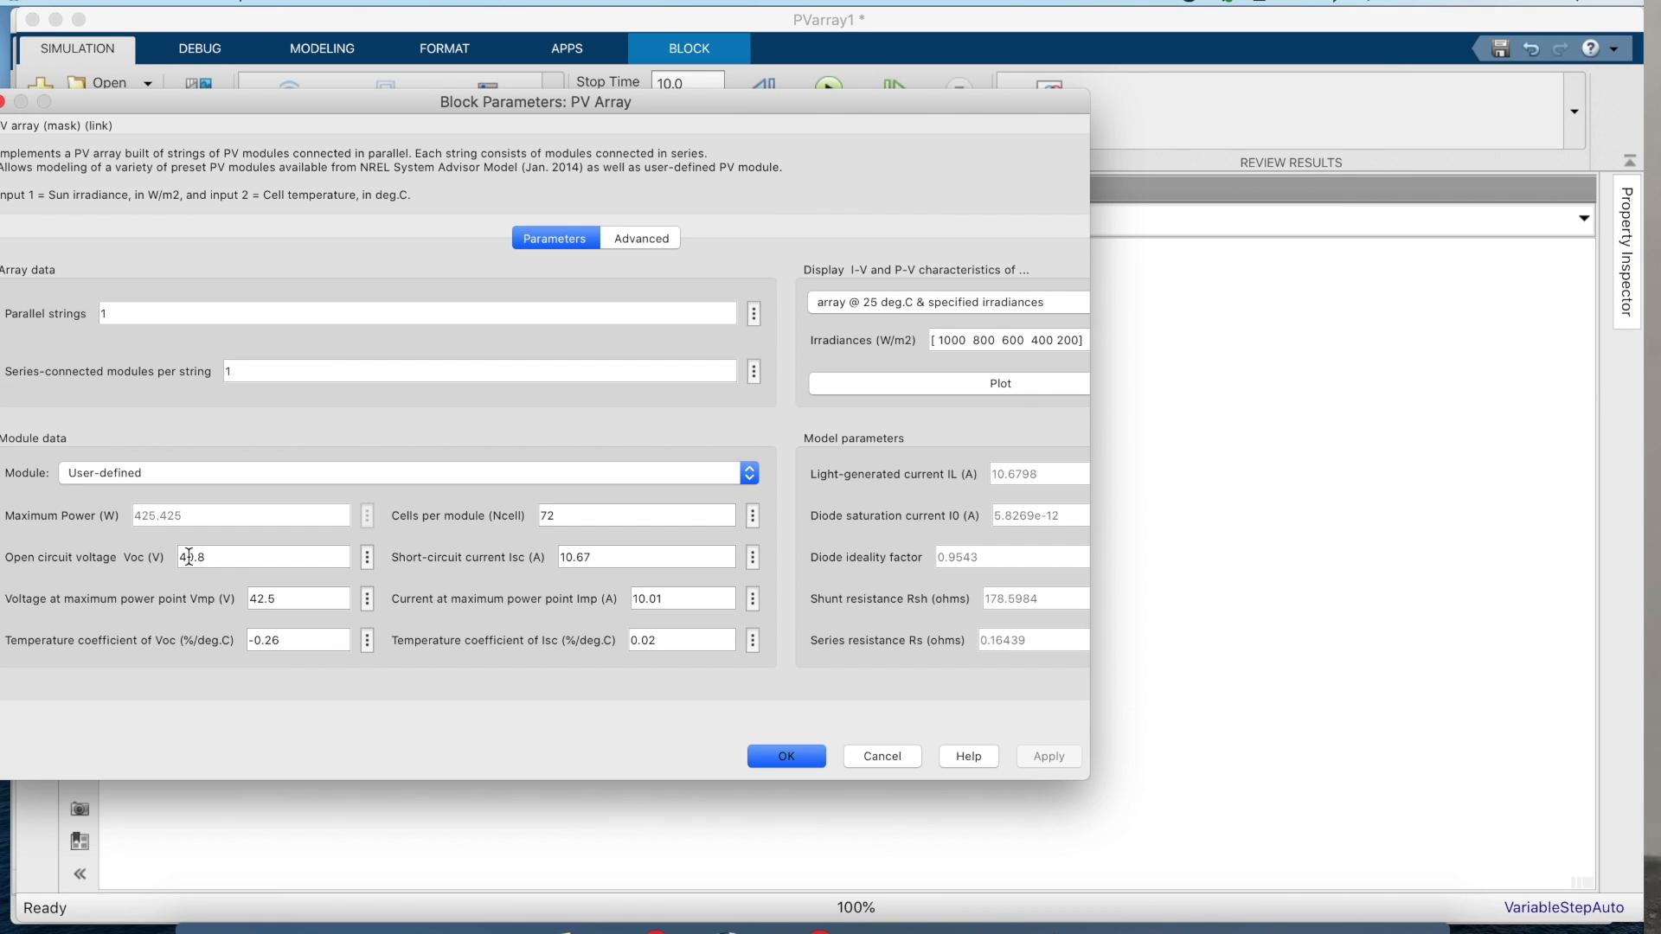
{"action": "left_click", "coordinate": [813, 757]}
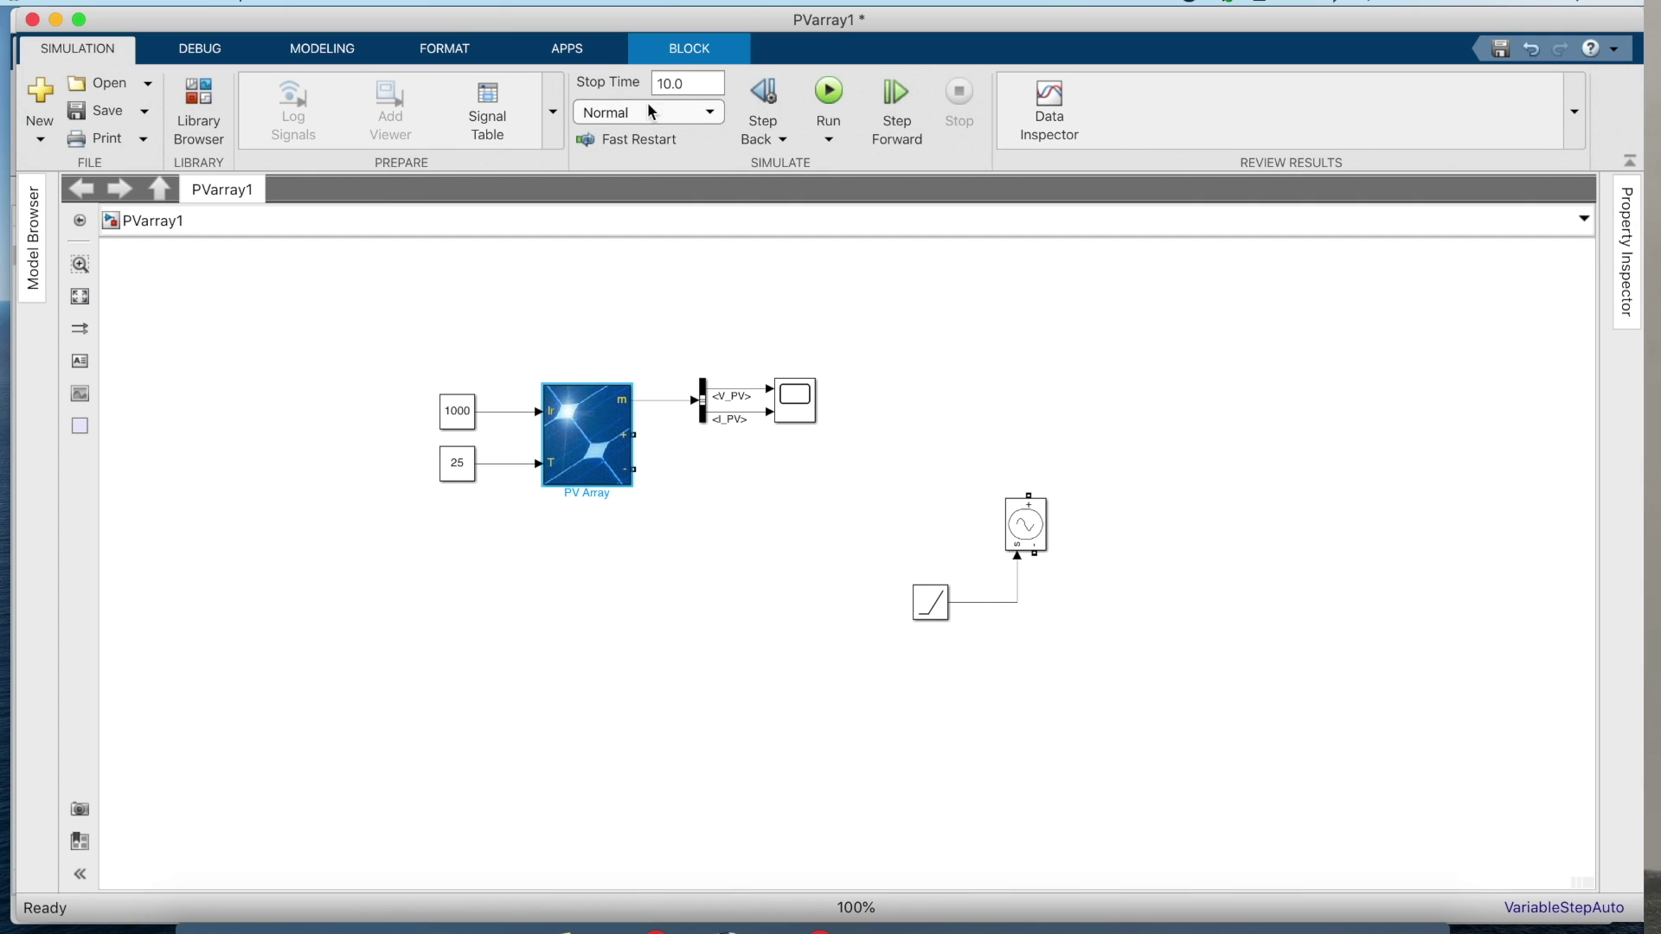
{"action": "double_click", "coordinate": [935, 606]}
{"action": "type", "text": "5"}
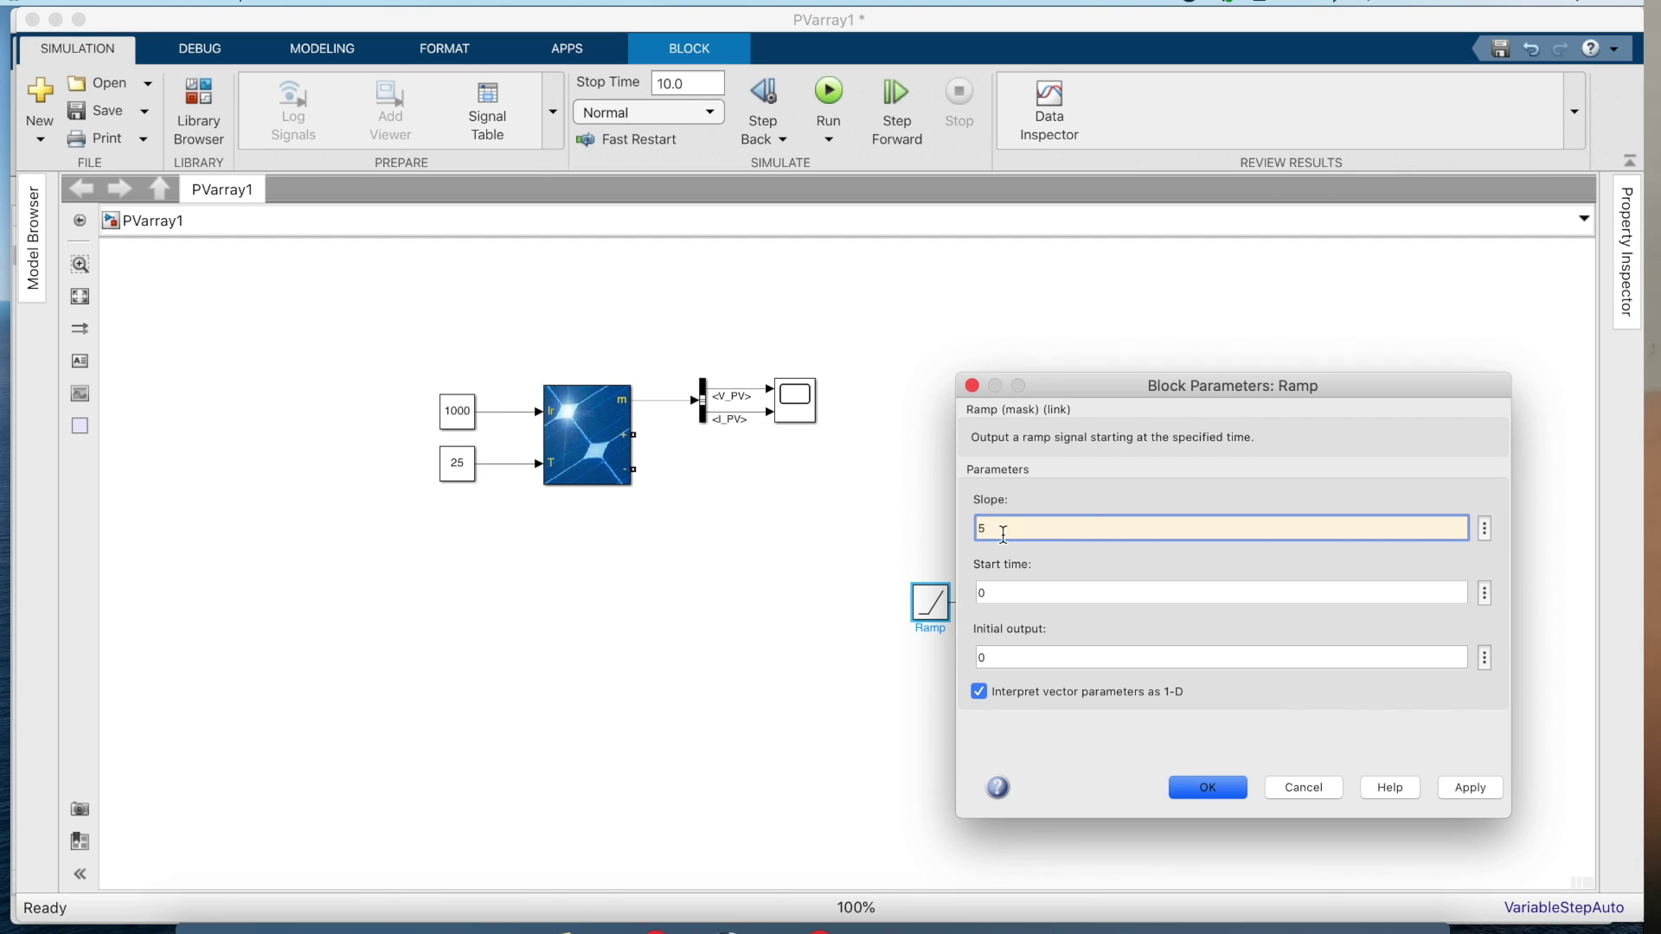
{"action": "key", "text": "Return"}
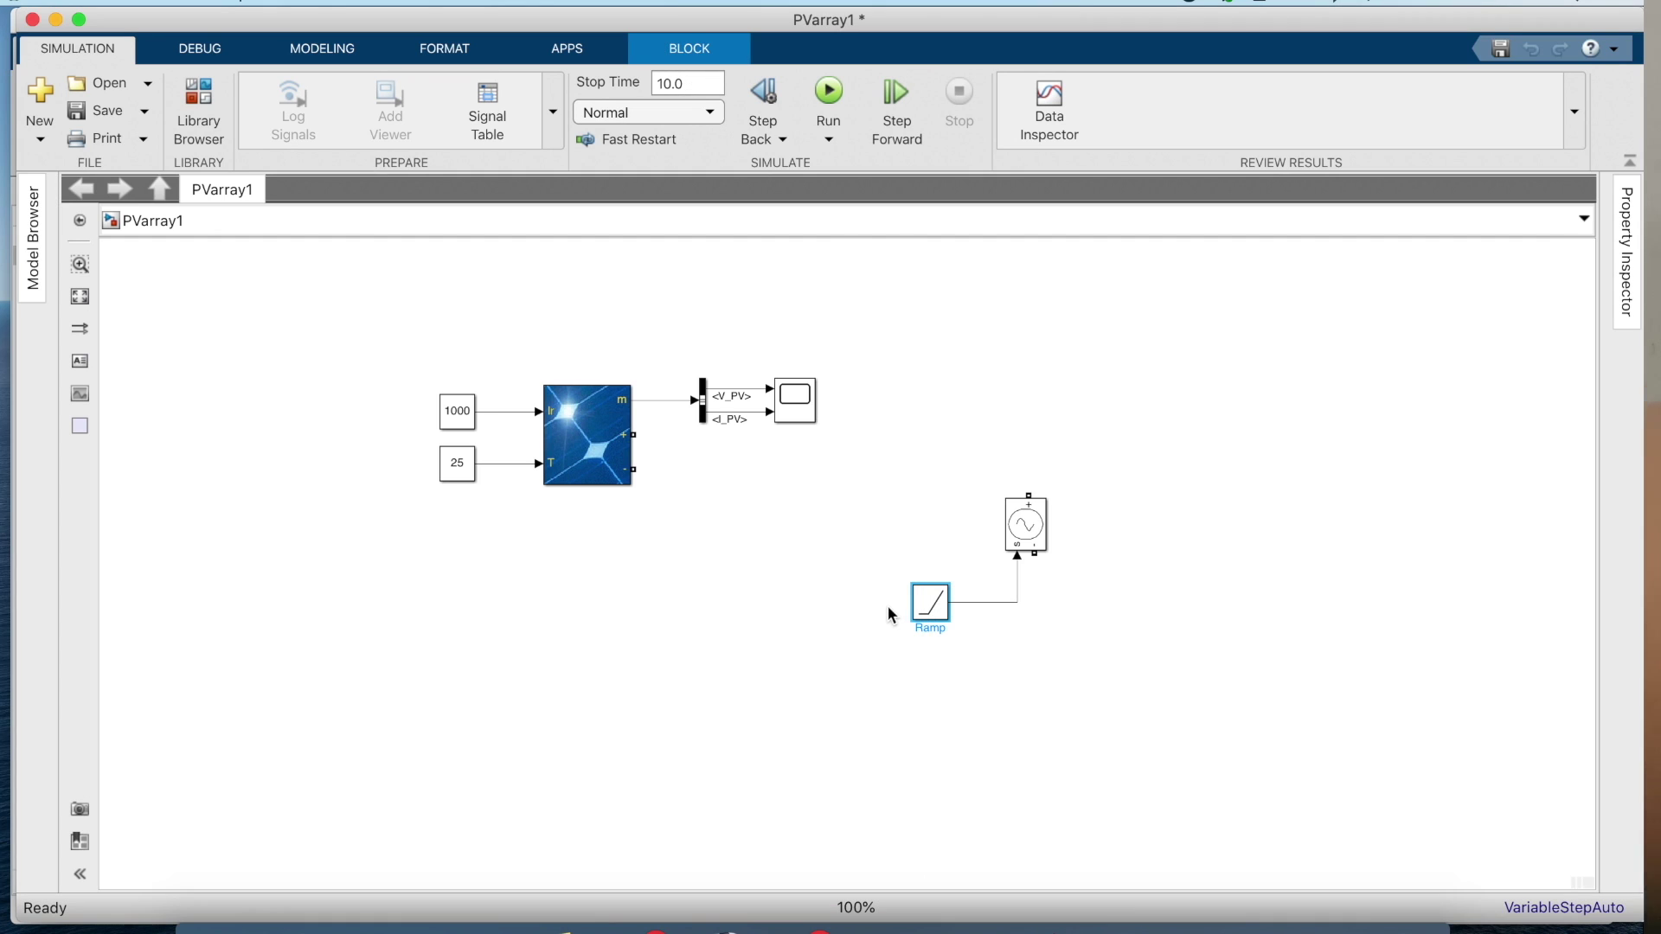
Add a Current Measurement block and position it near the PV Array's positive terminal.
{"action": "double_click", "coordinate": [776, 521]}
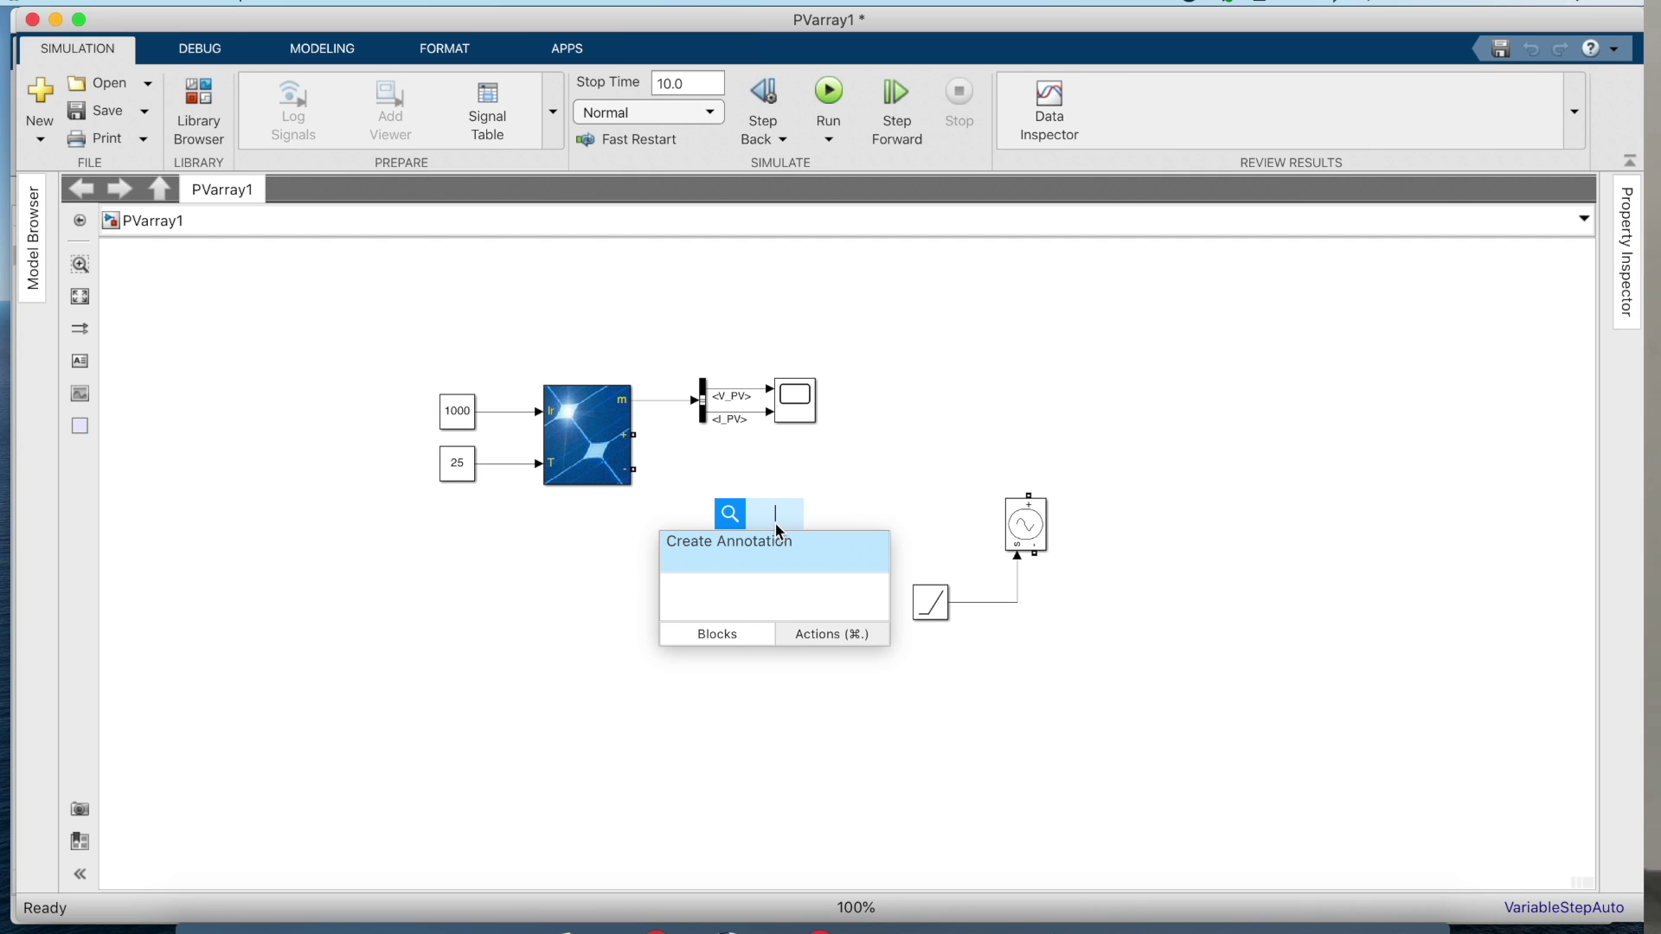
{"action": "type", "text": "cur"}
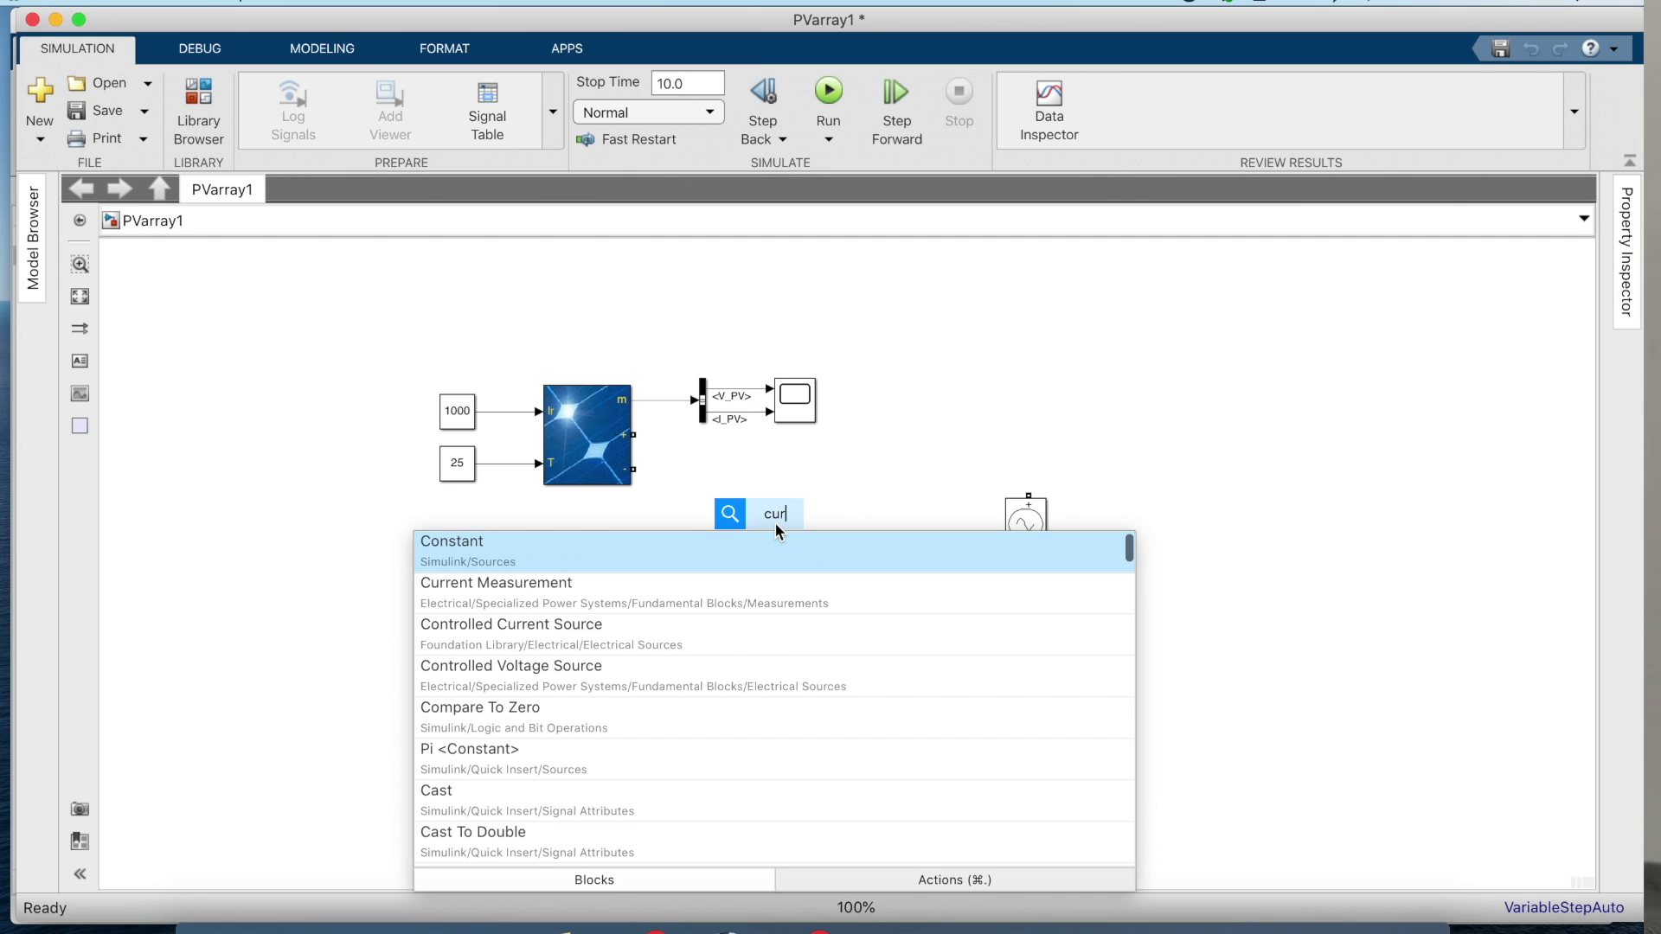
{"action": "type", "text": "r"}
{"action": "key", "text": "Return"}
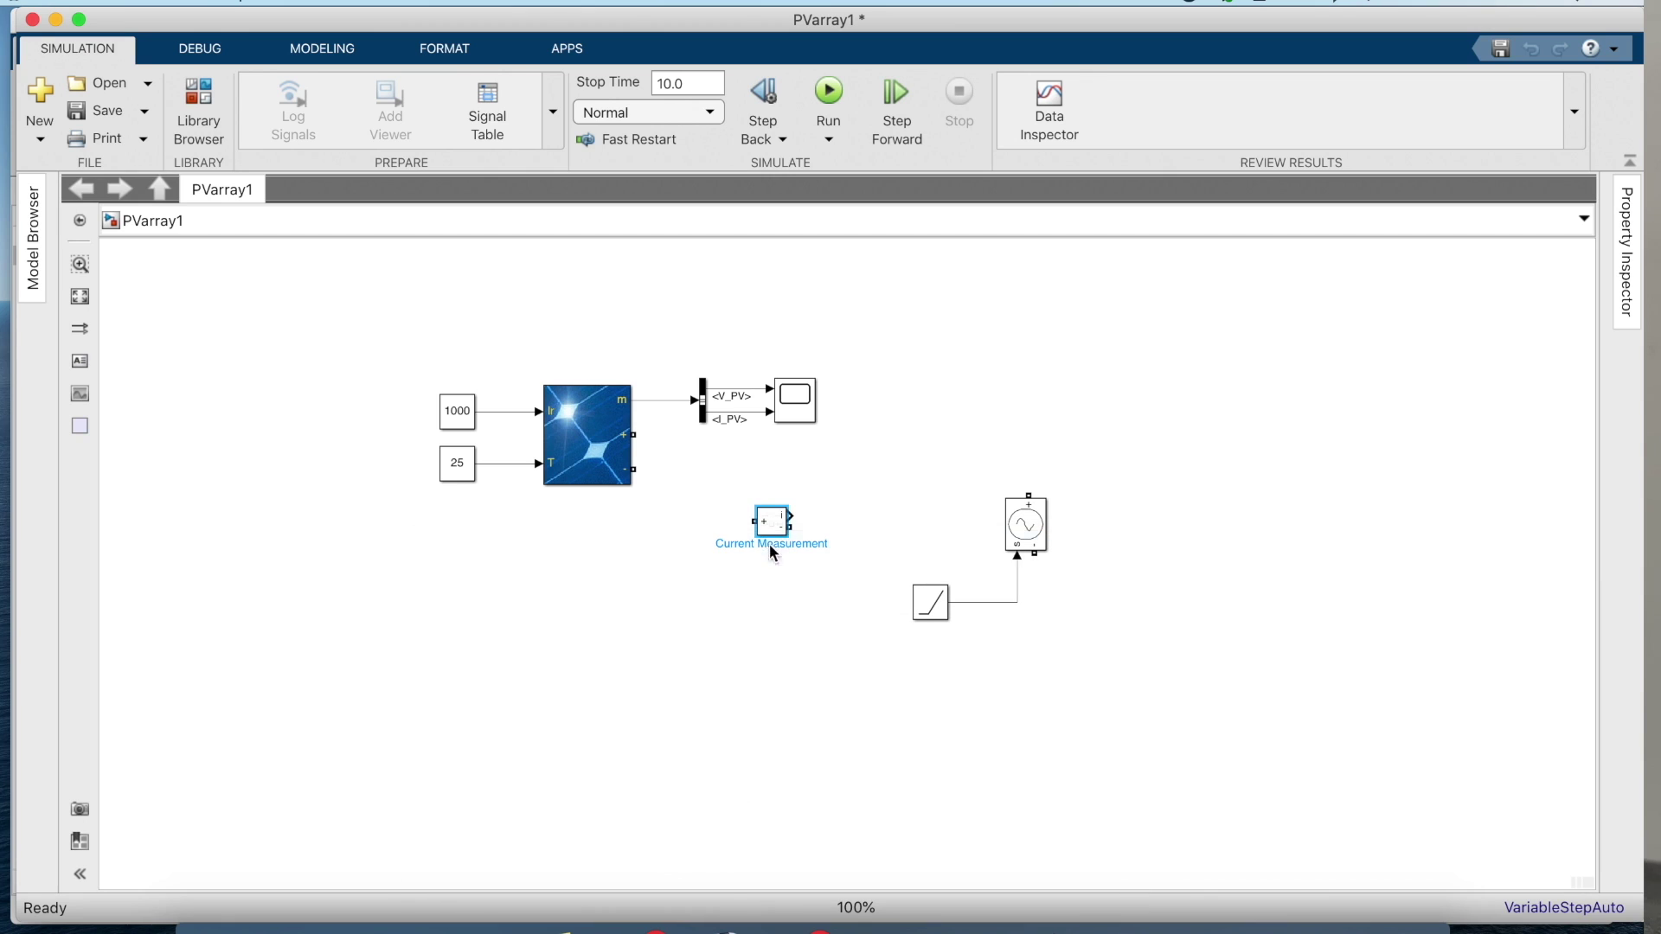
{"action": "left_click_drag", "start_coordinate": [775, 521], "coordinate": [784, 472]}
Add a Voltage Measurement block and place it between the PV Array and the Ramp block.
{"action": "double_click", "coordinate": [763, 667]}
{"action": "type", "text": "voltage"}
{"action": "key", "text": "Return"}
{"action": "left_click_drag", "start_coordinate": [768, 675], "coordinate": [837, 612]}
Wire the PV Array through the Current Measurement to the Controlled Voltage Source, with the Voltage Measurement in parallel, and space out the blocks.
{"action": "left_click_drag", "start_coordinate": [634, 435], "coordinate": [761, 470]}
{"action": "left_click_drag", "start_coordinate": [795, 475], "coordinate": [1029, 496]}
{"action": "left_click_drag", "start_coordinate": [1035, 554], "coordinate": [634, 470]}
{"action": "left_click_drag", "start_coordinate": [774, 647], "coordinate": [773, 709]}
{"action": "left_click_drag", "start_coordinate": [931, 603], "coordinate": [970, 603]}
{"action": "left_click_drag", "start_coordinate": [830, 603], "coordinate": [877, 603]}
{"action": "left_click_drag", "start_coordinate": [859, 597], "coordinate": [893, 637]}
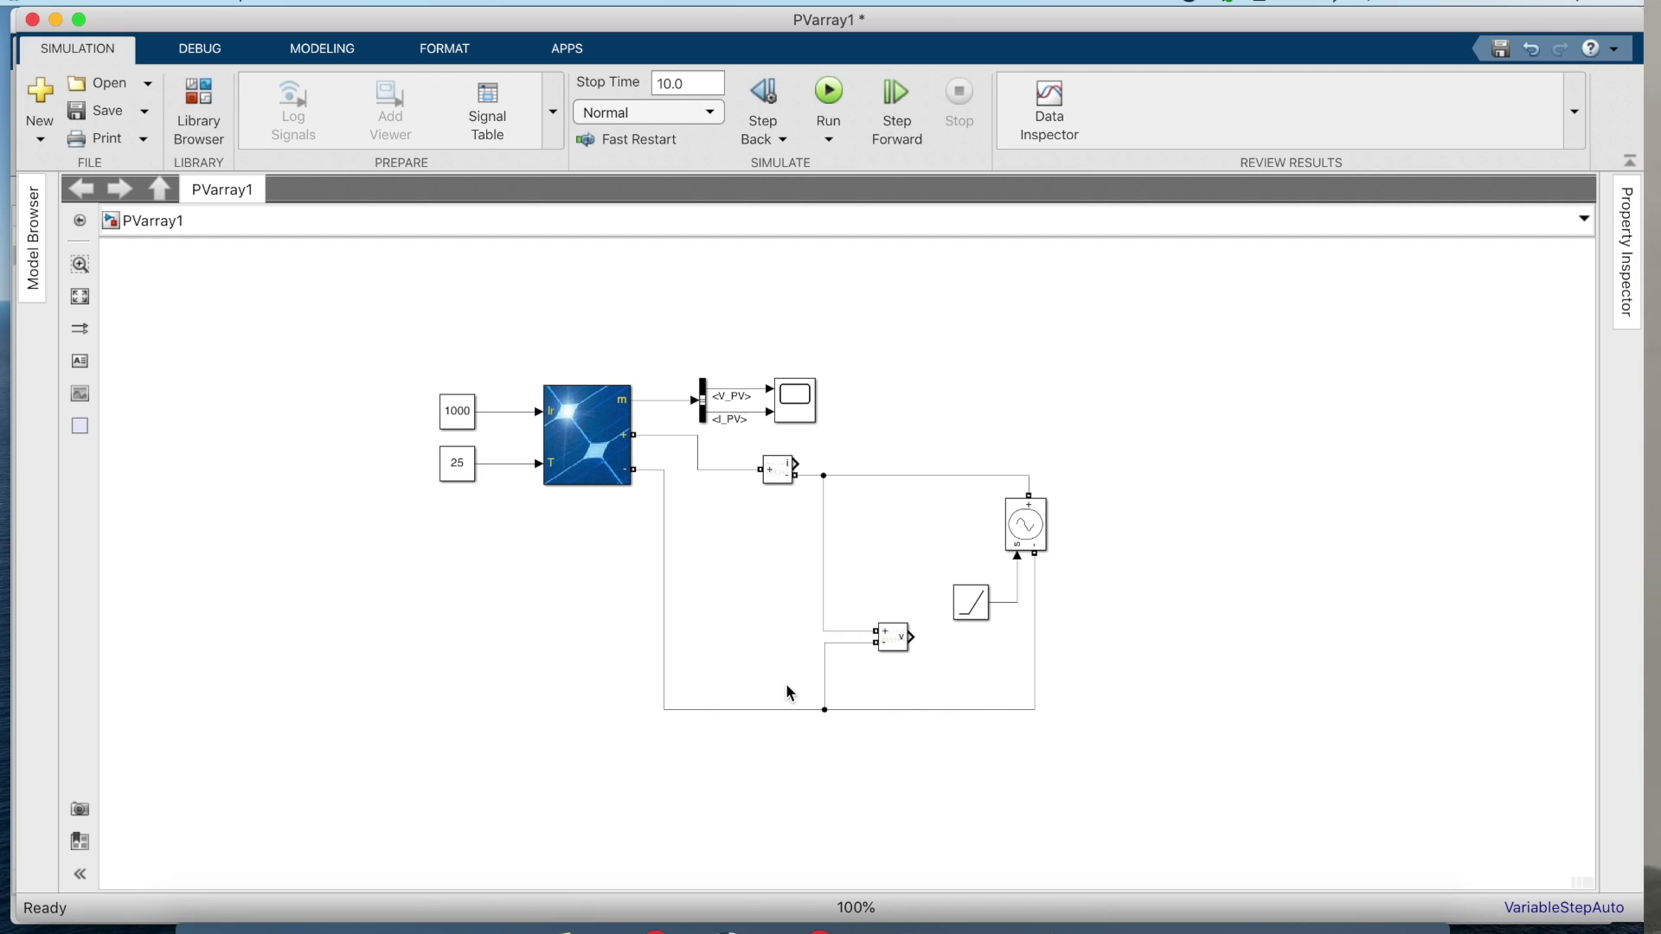
Add a Simulink XY Graph block and connect the measured voltage to its X input and the measured current to its Y input.
{"action": "double_click", "coordinate": [1117, 415]}
{"action": "type", "text": "xy"}
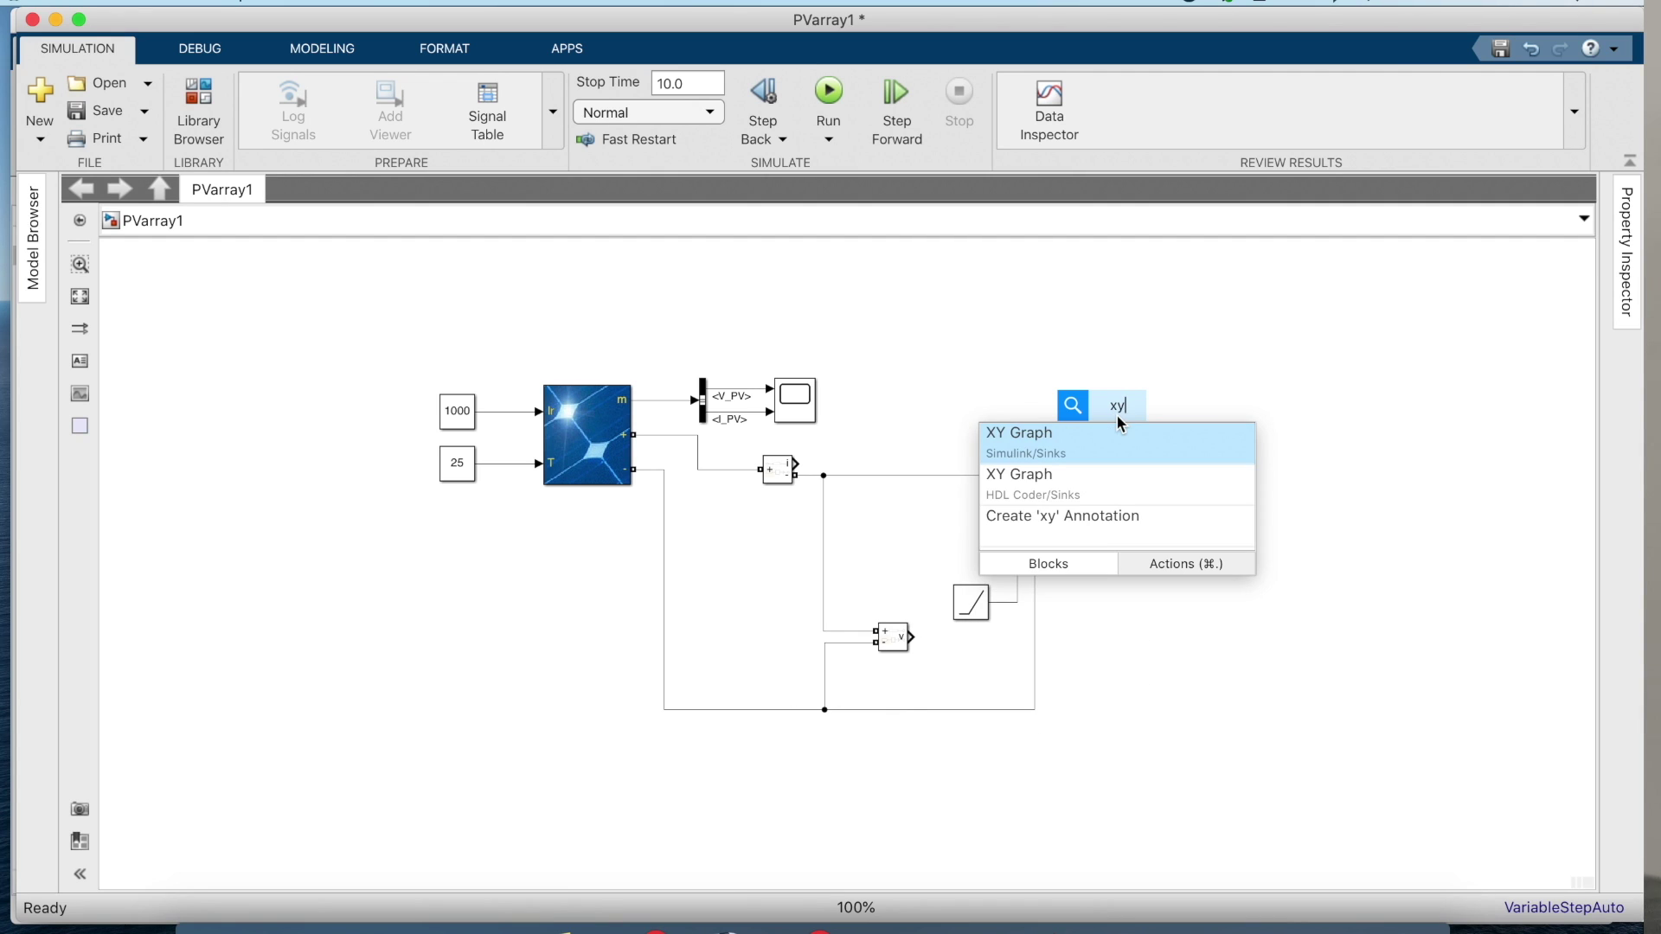
{"action": "left_click", "coordinate": [1121, 437]}
{"action": "left_click_drag", "start_coordinate": [1124, 431], "coordinate": [1338, 538]}
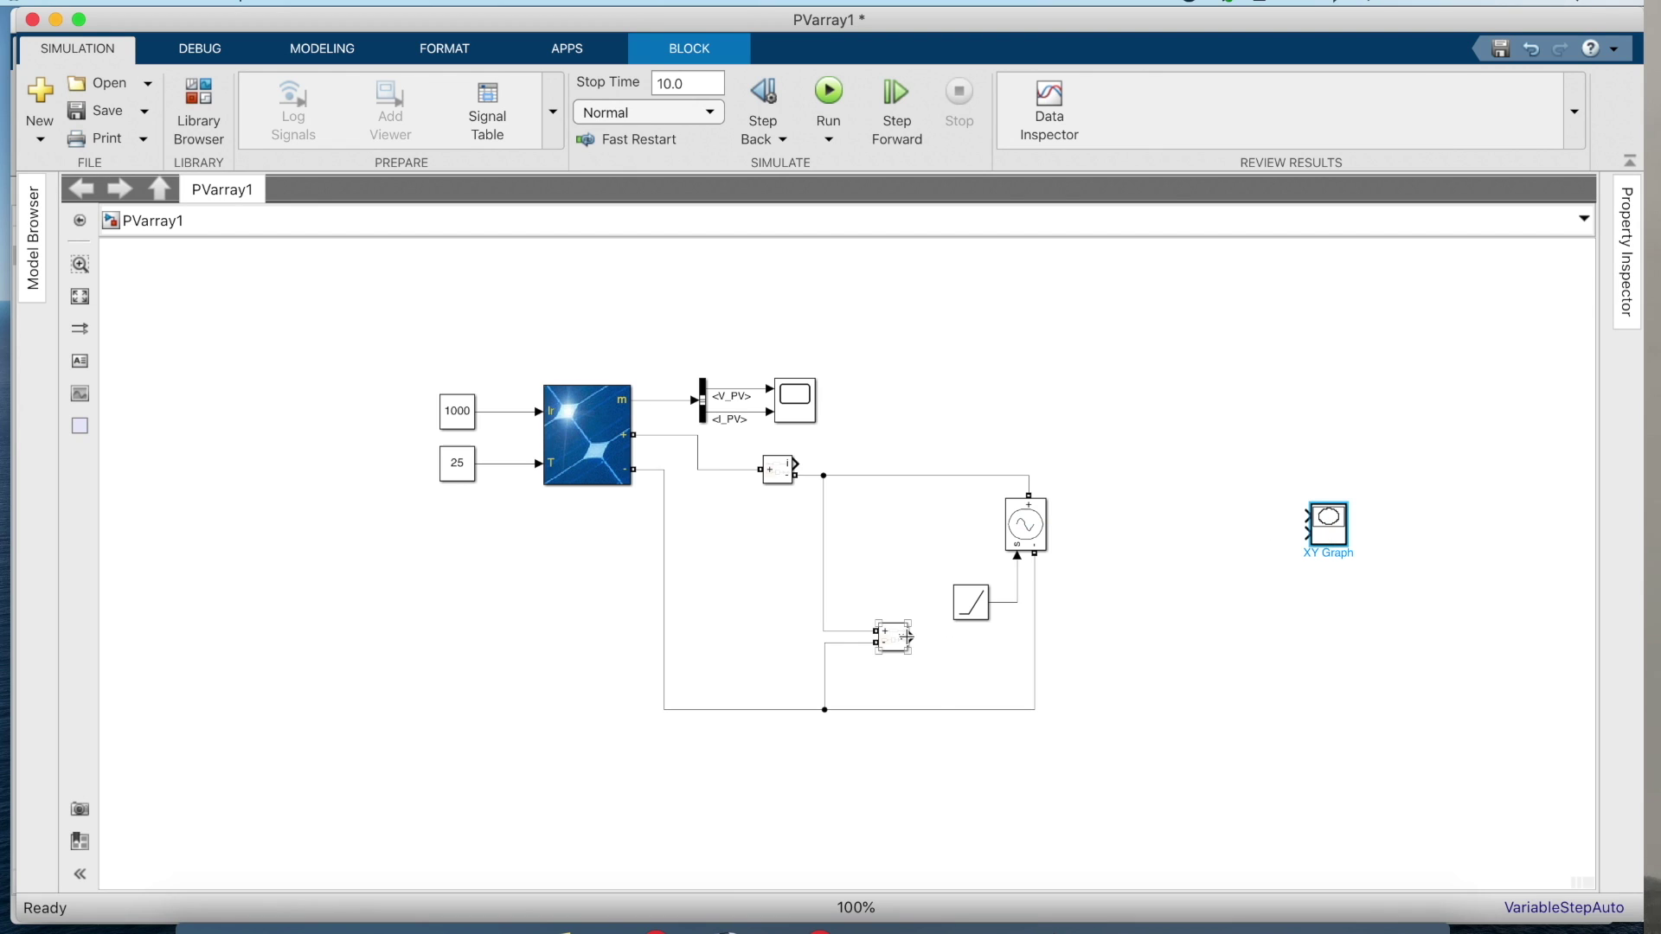
{"action": "left_click_drag", "start_coordinate": [907, 637], "coordinate": [1304, 517]}
{"action": "left_click_drag", "start_coordinate": [795, 464], "coordinate": [1303, 536]}
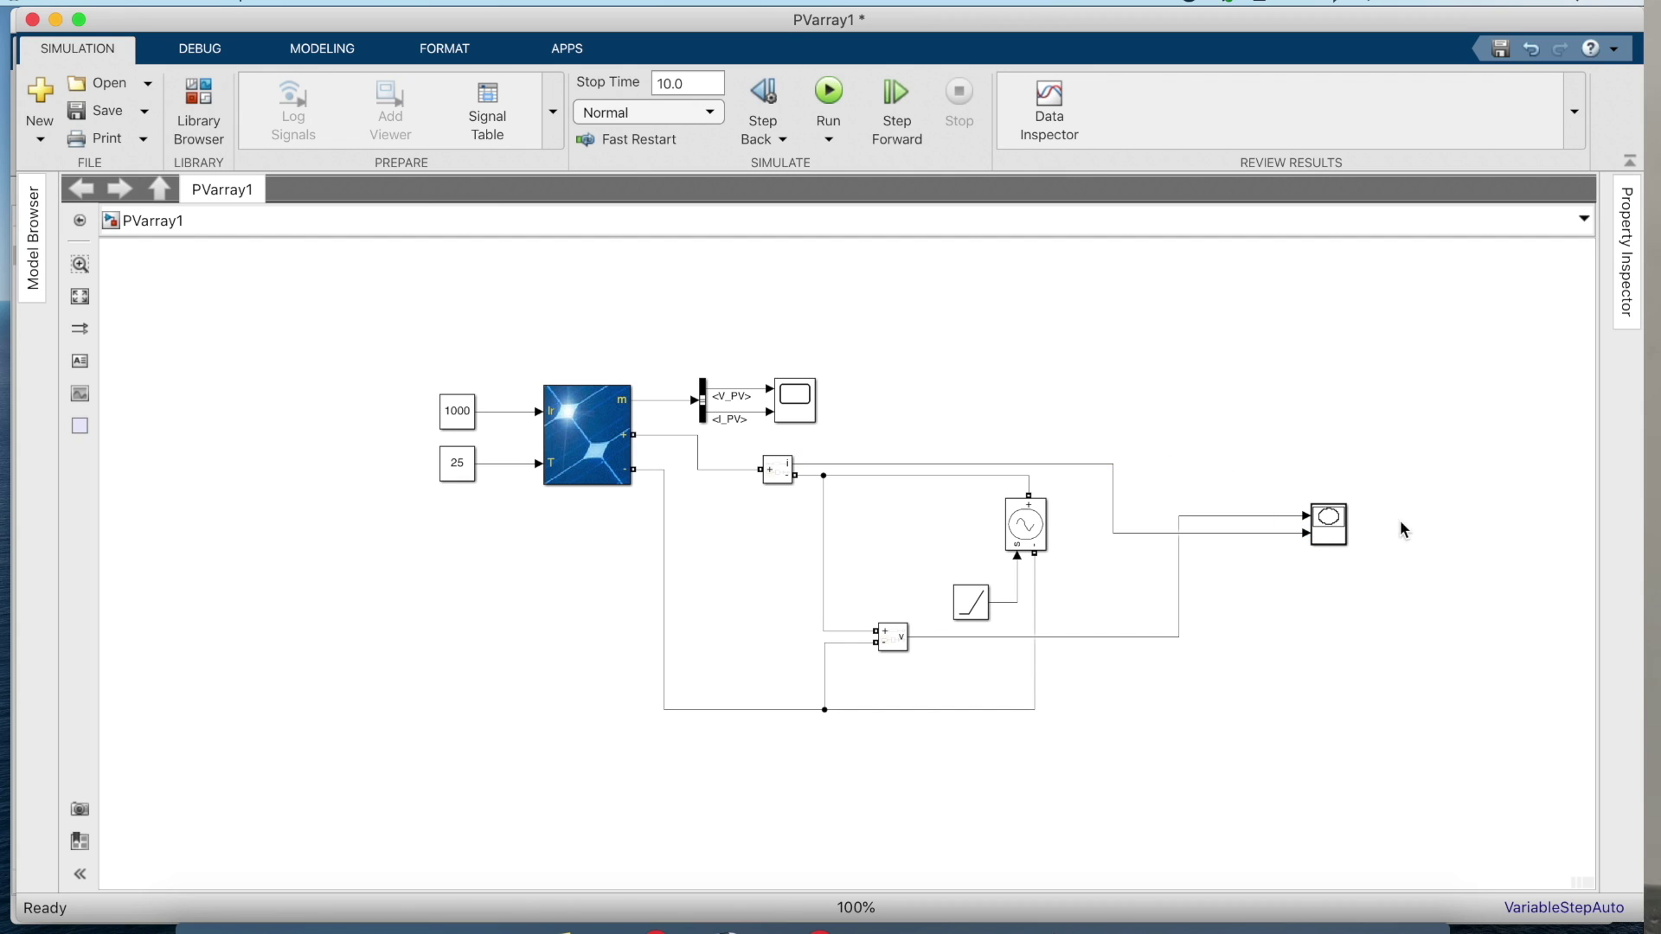
Set the XY Graph's range to X-min 0, X-max 50, Y-min 0 and Y-max 11, and accept the parameters.
{"action": "double_click", "coordinate": [1329, 535]}
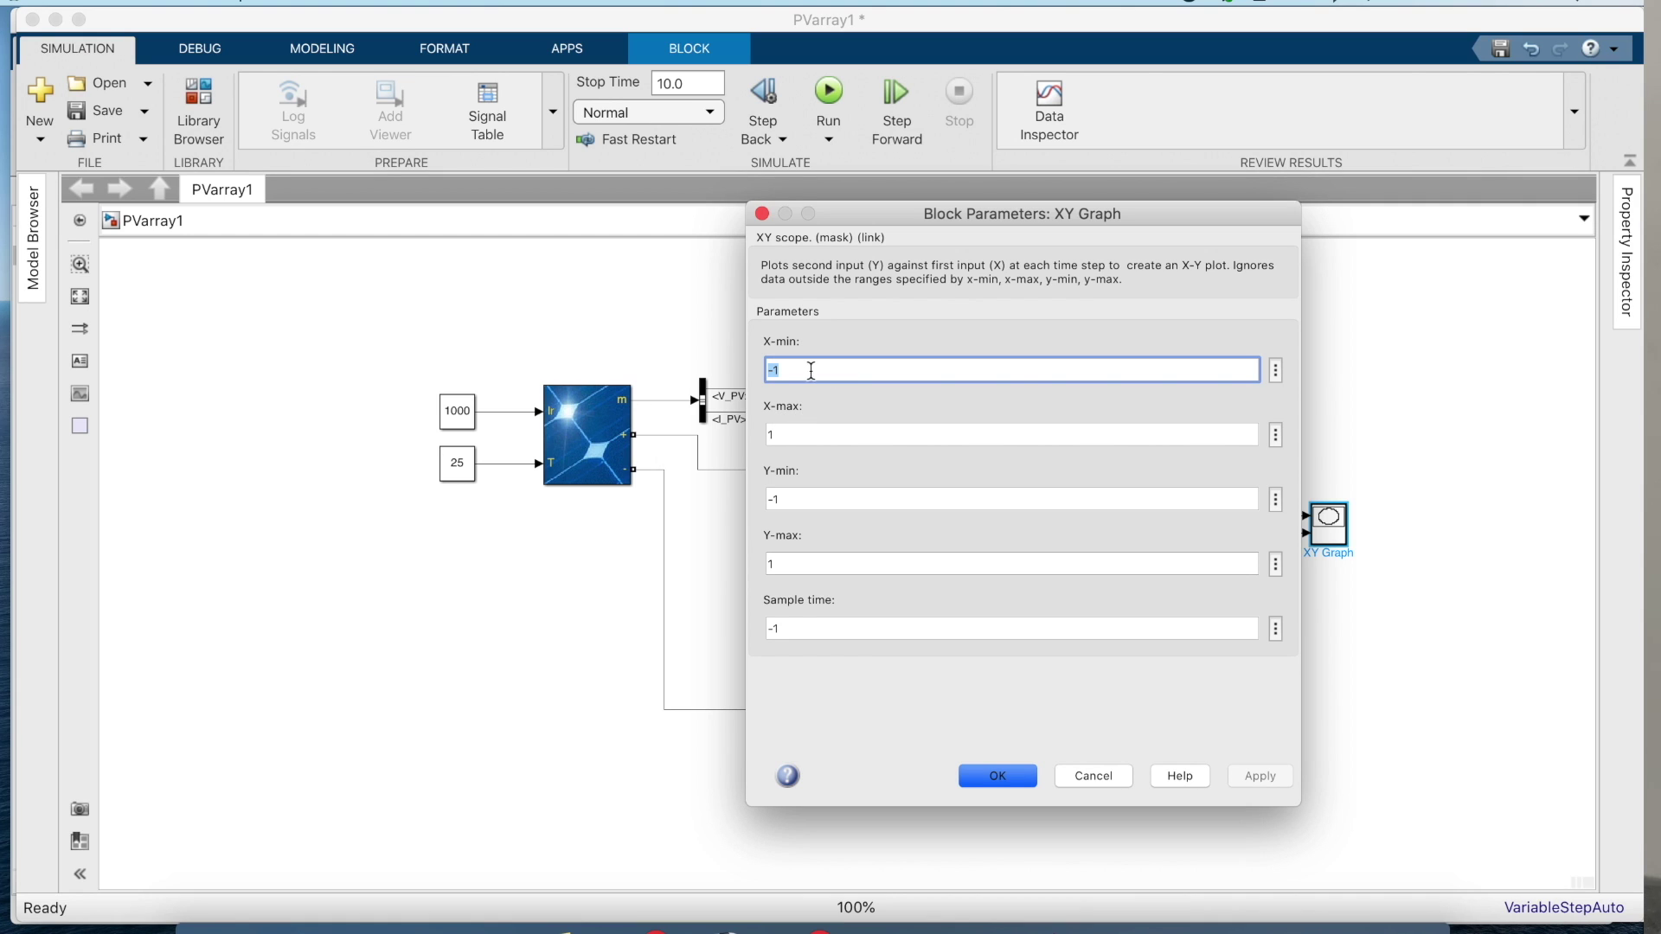
{"action": "type", "text": "0"}
{"action": "key", "text": "Tab"}
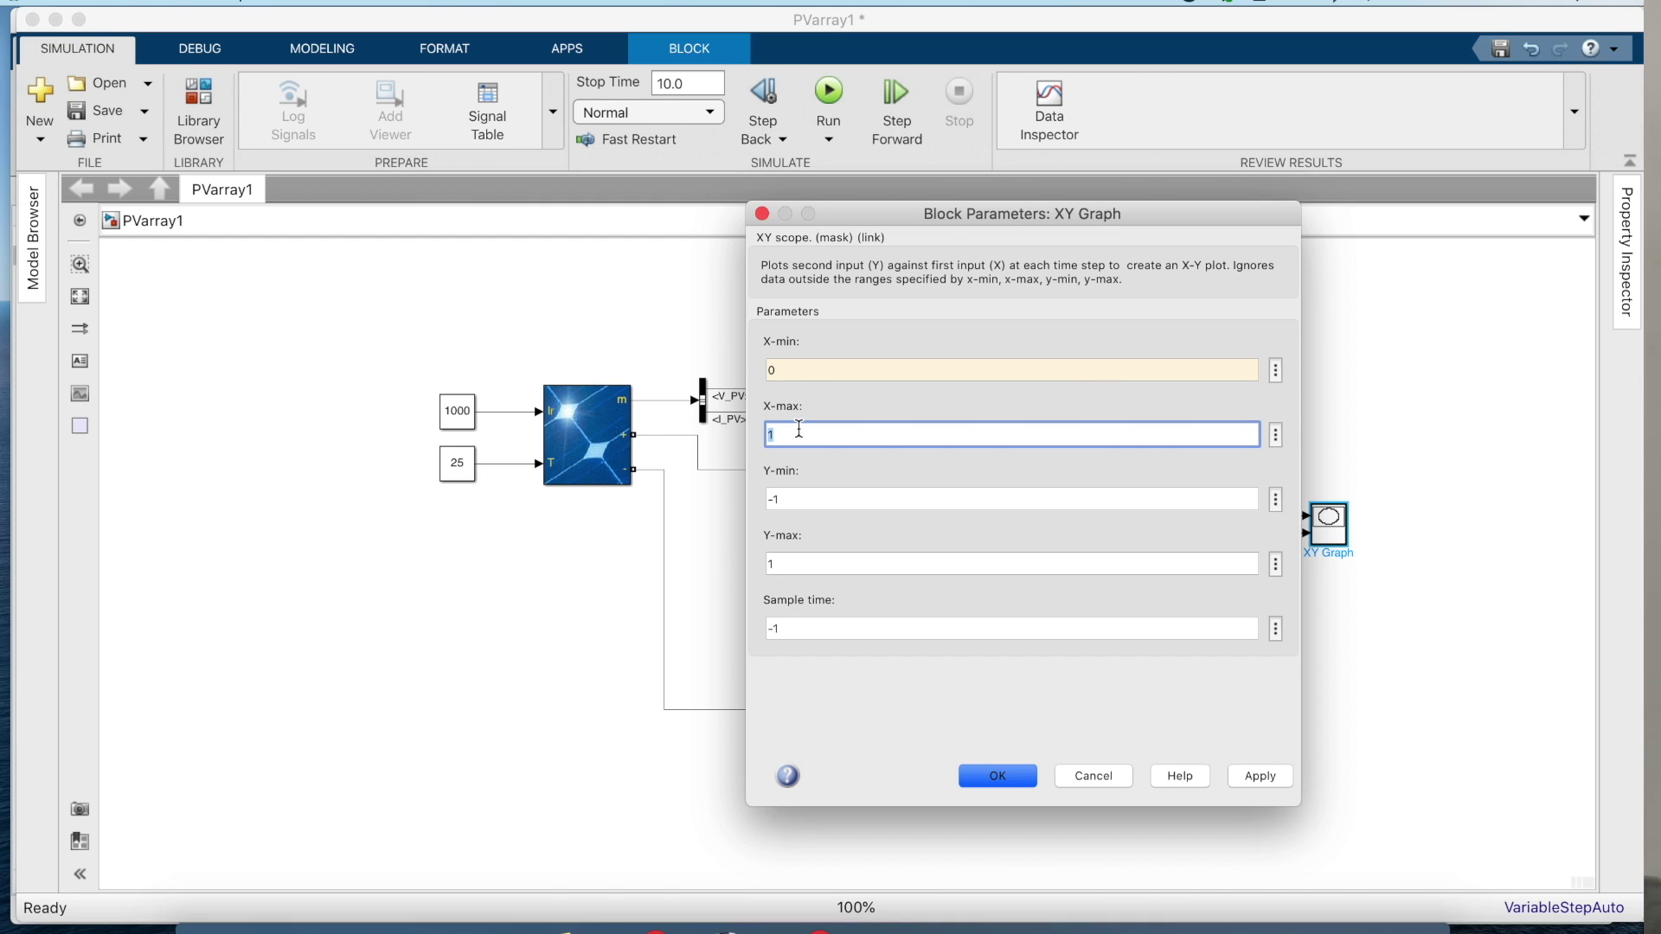
{"action": "type", "text": "50"}
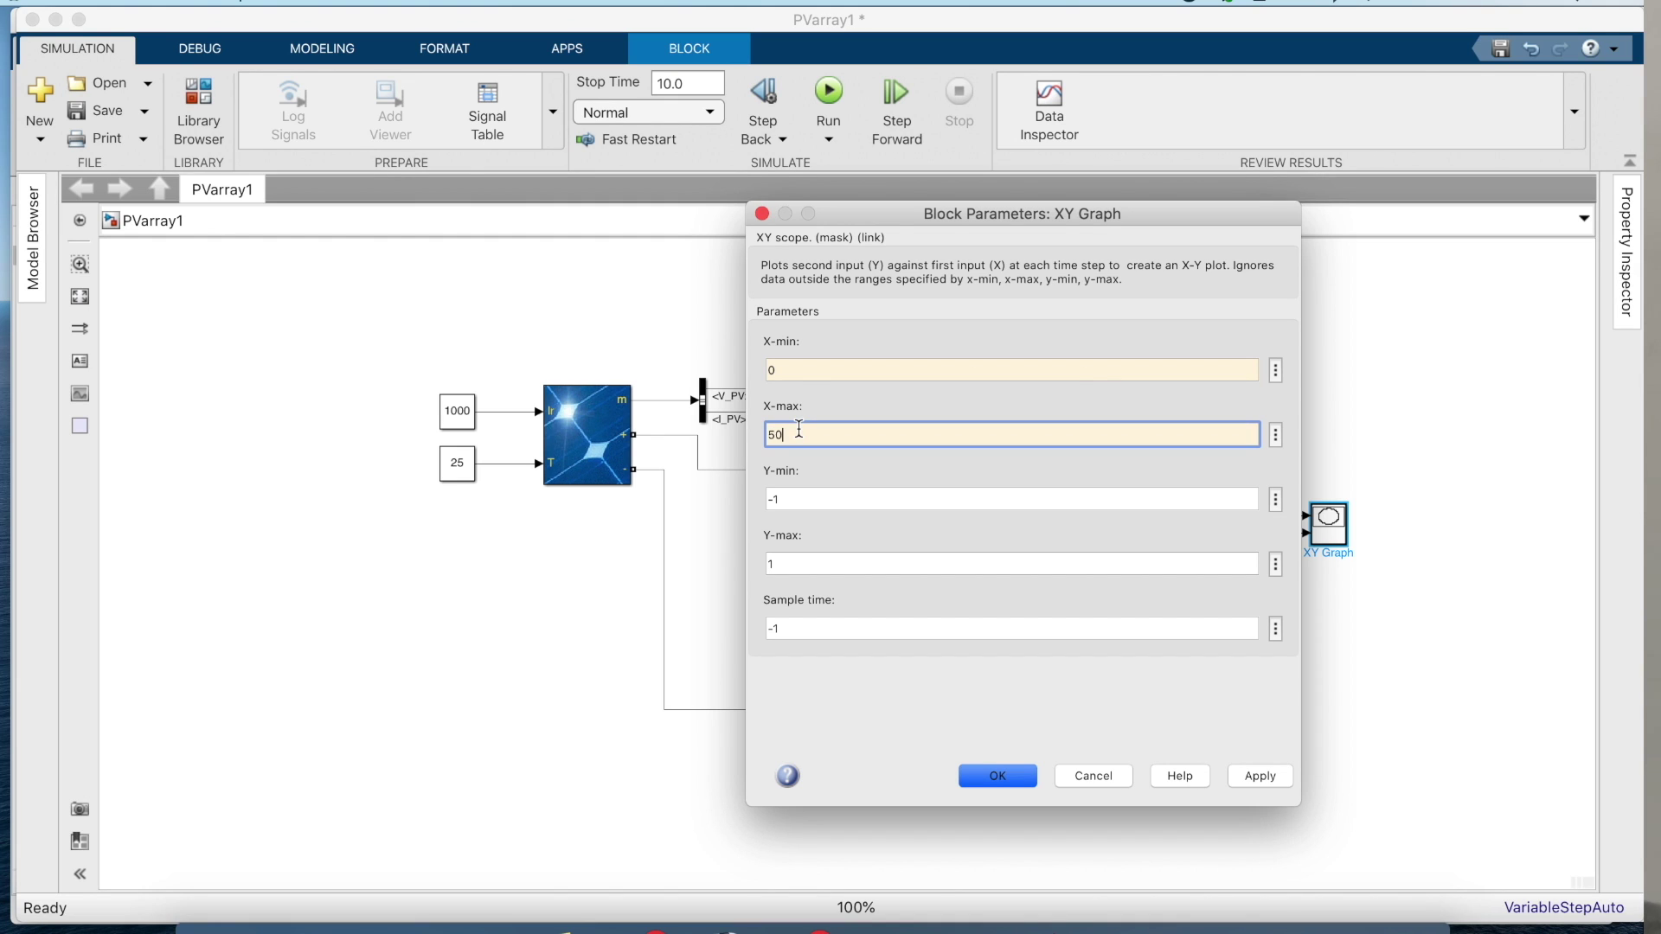
{"action": "key", "text": "Tab"}
{"action": "type", "text": "0"}
{"action": "key", "text": "Tab"}
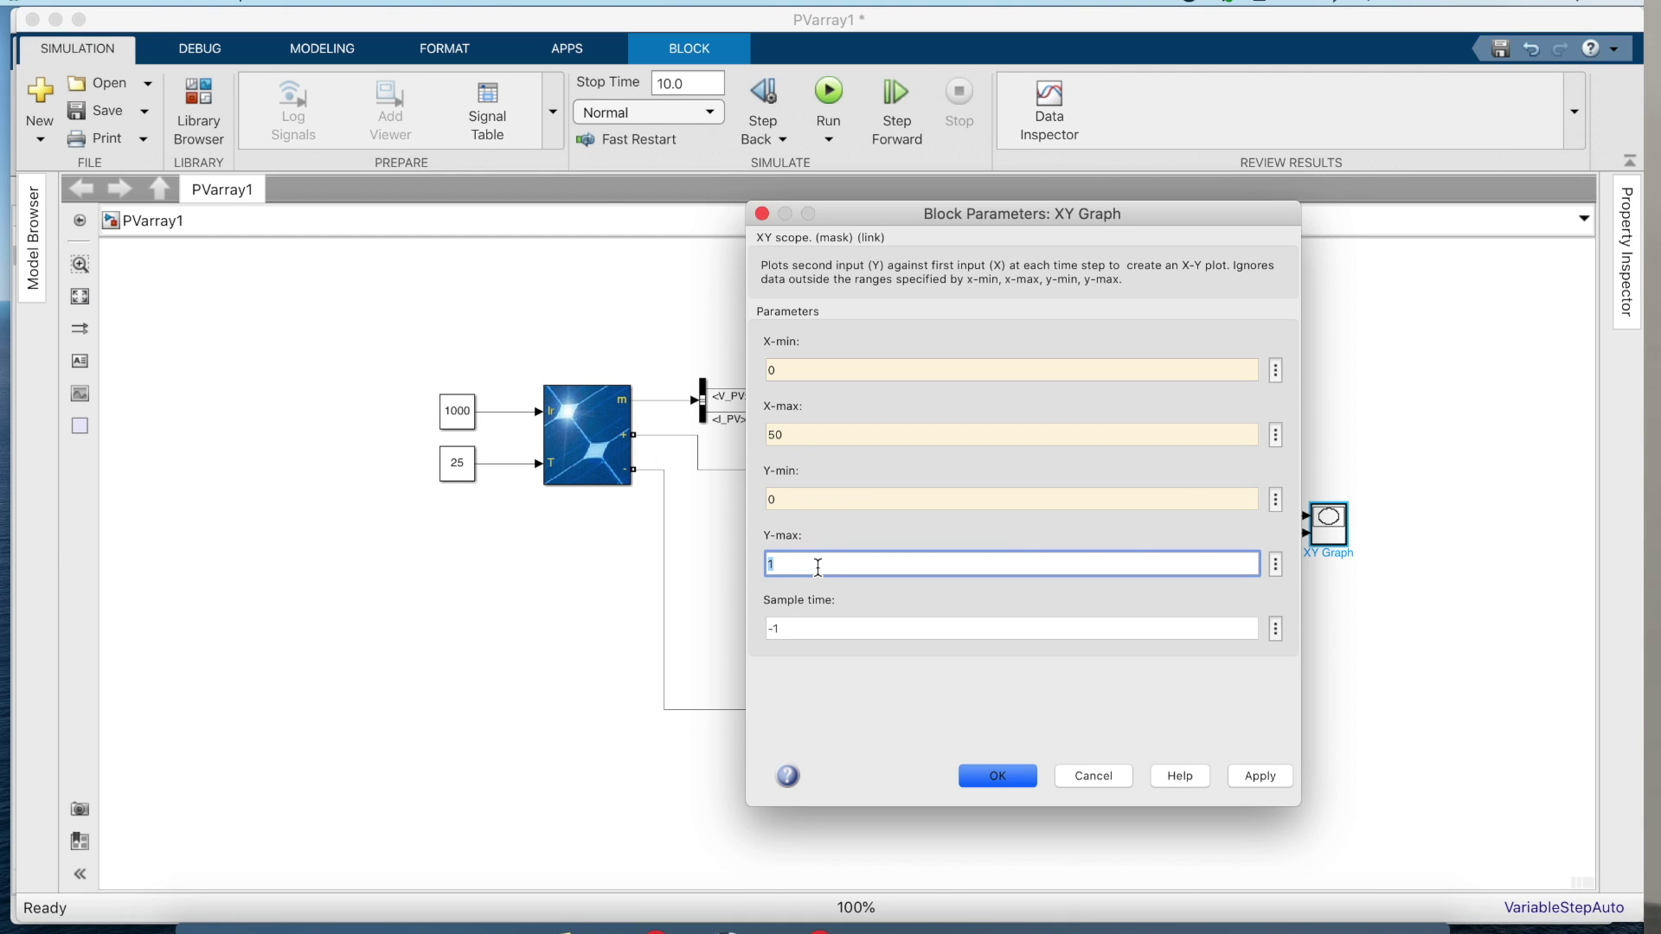
{"action": "type", "text": "11"}
{"action": "left_click", "coordinate": [1261, 776]}
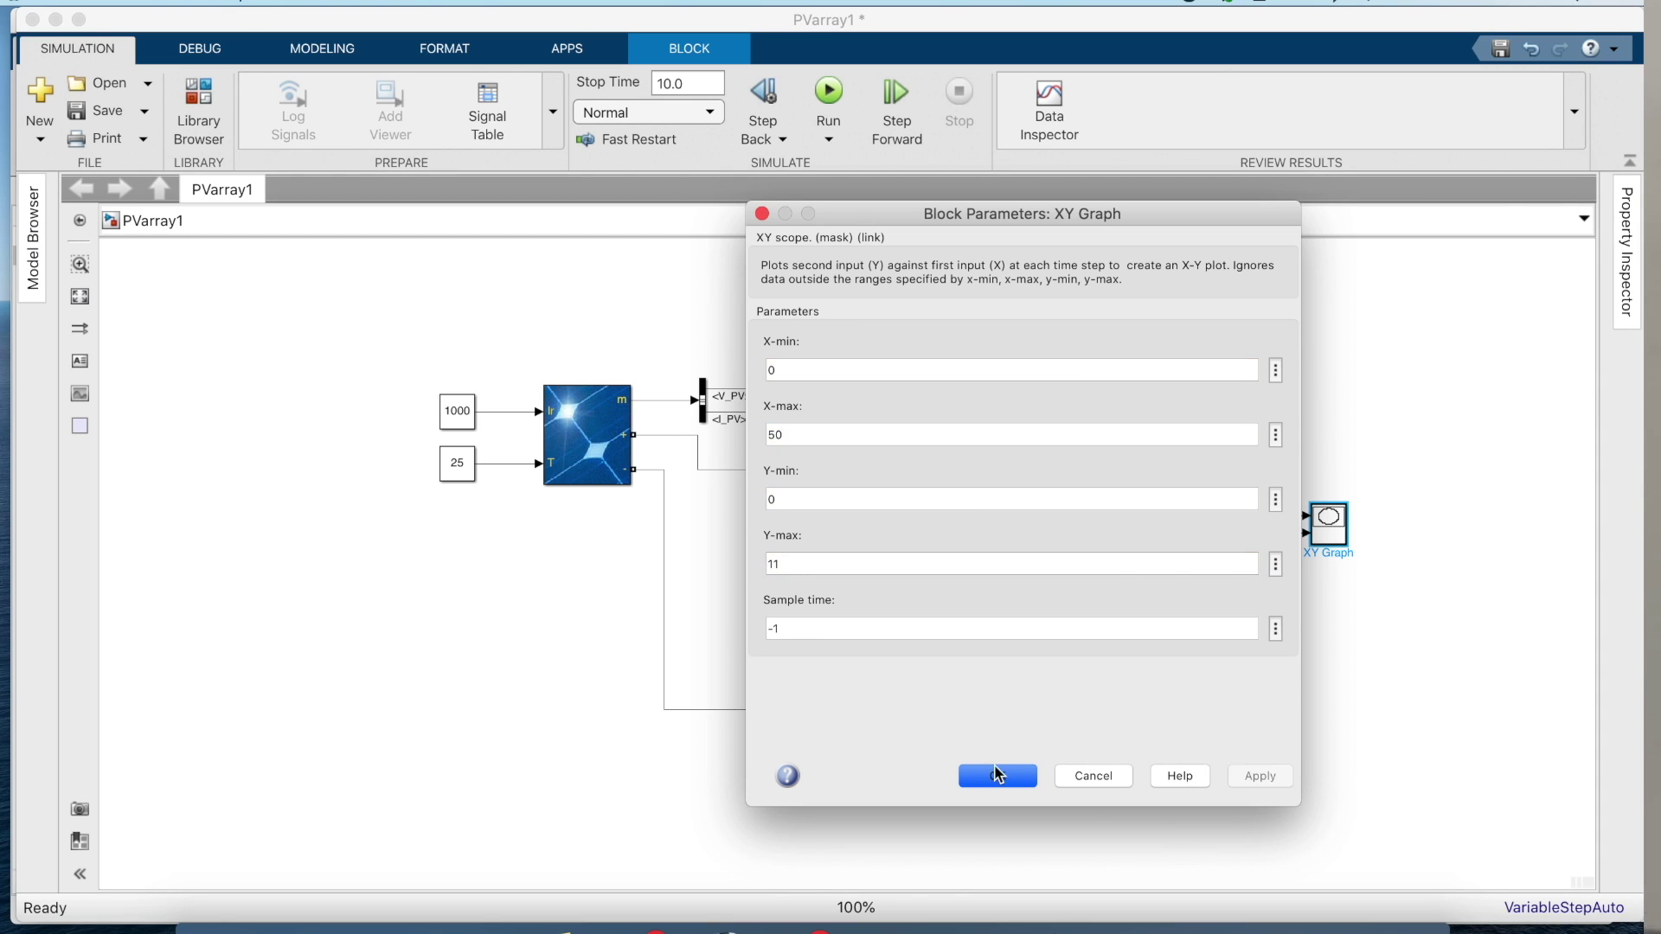
{"action": "left_click", "coordinate": [997, 775]}
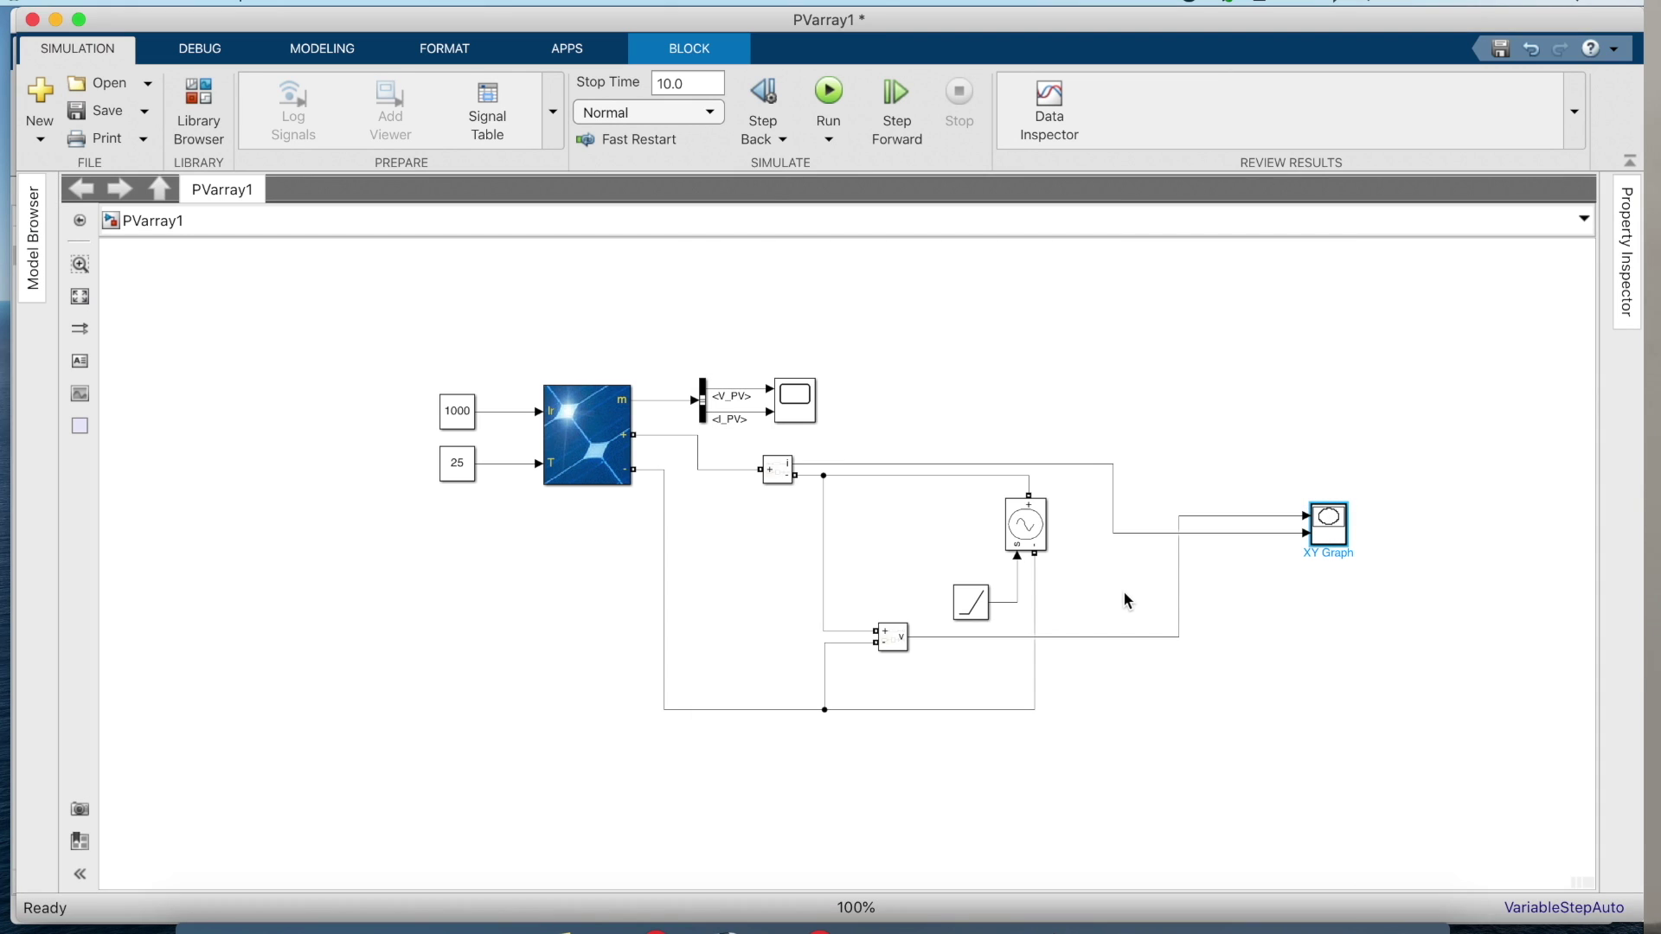
Try running the simulation, dismiss the diagnostics, and add a powergui block above the circuit.
{"action": "left_click", "coordinate": [829, 99]}
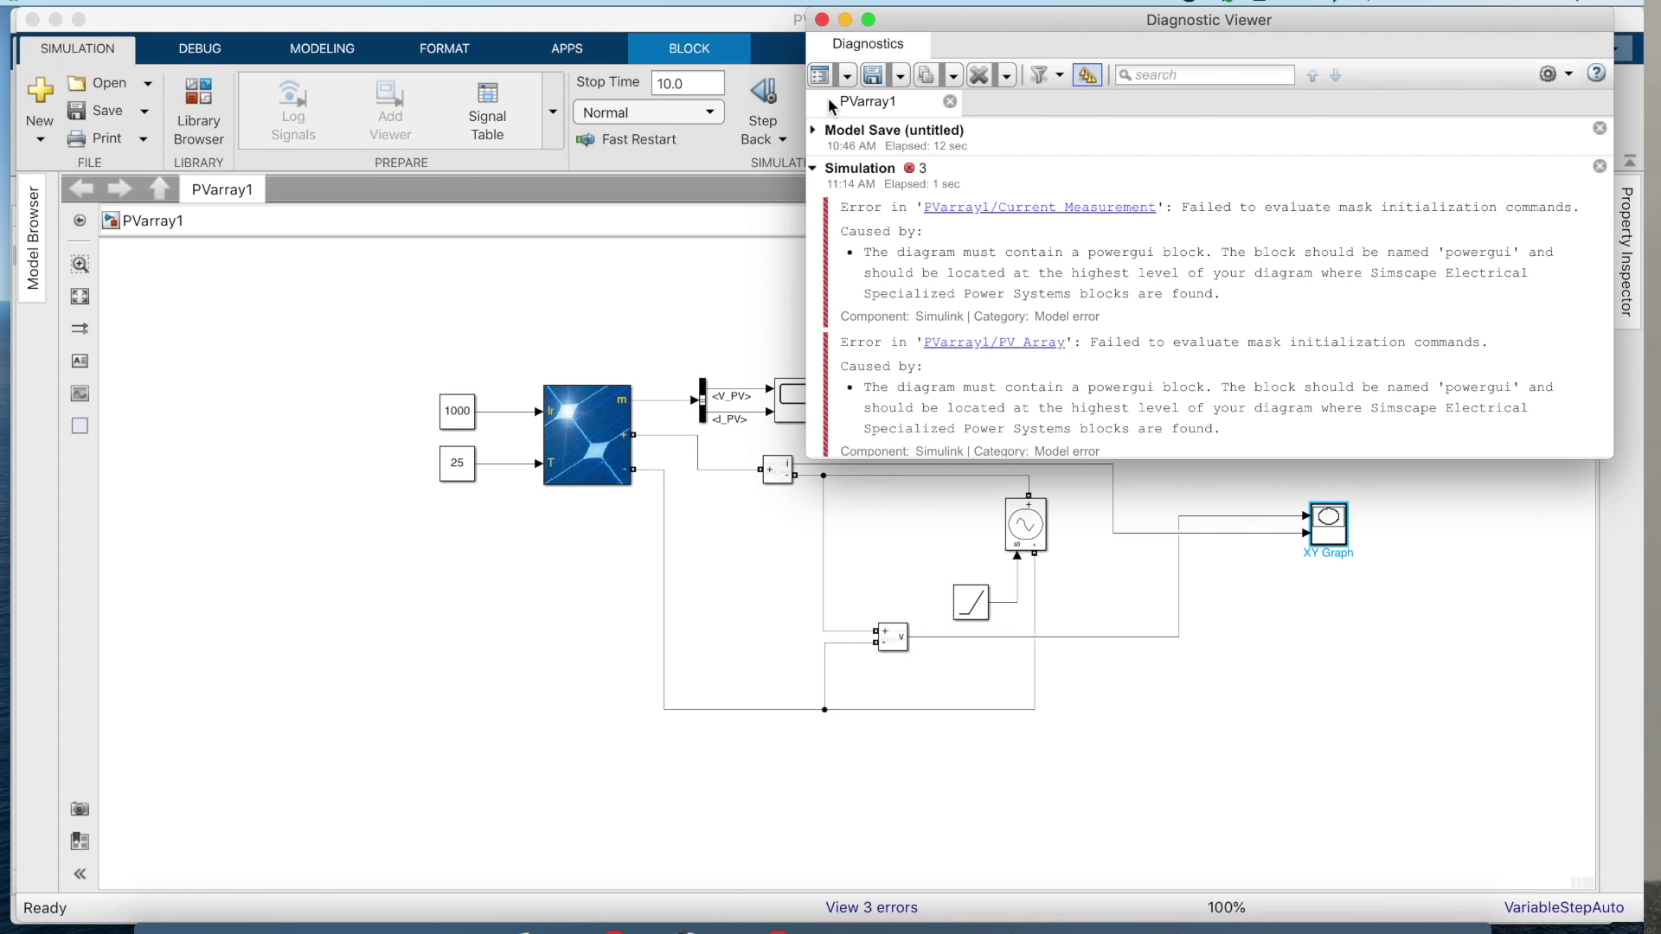
{"action": "left_click", "coordinate": [822, 19]}
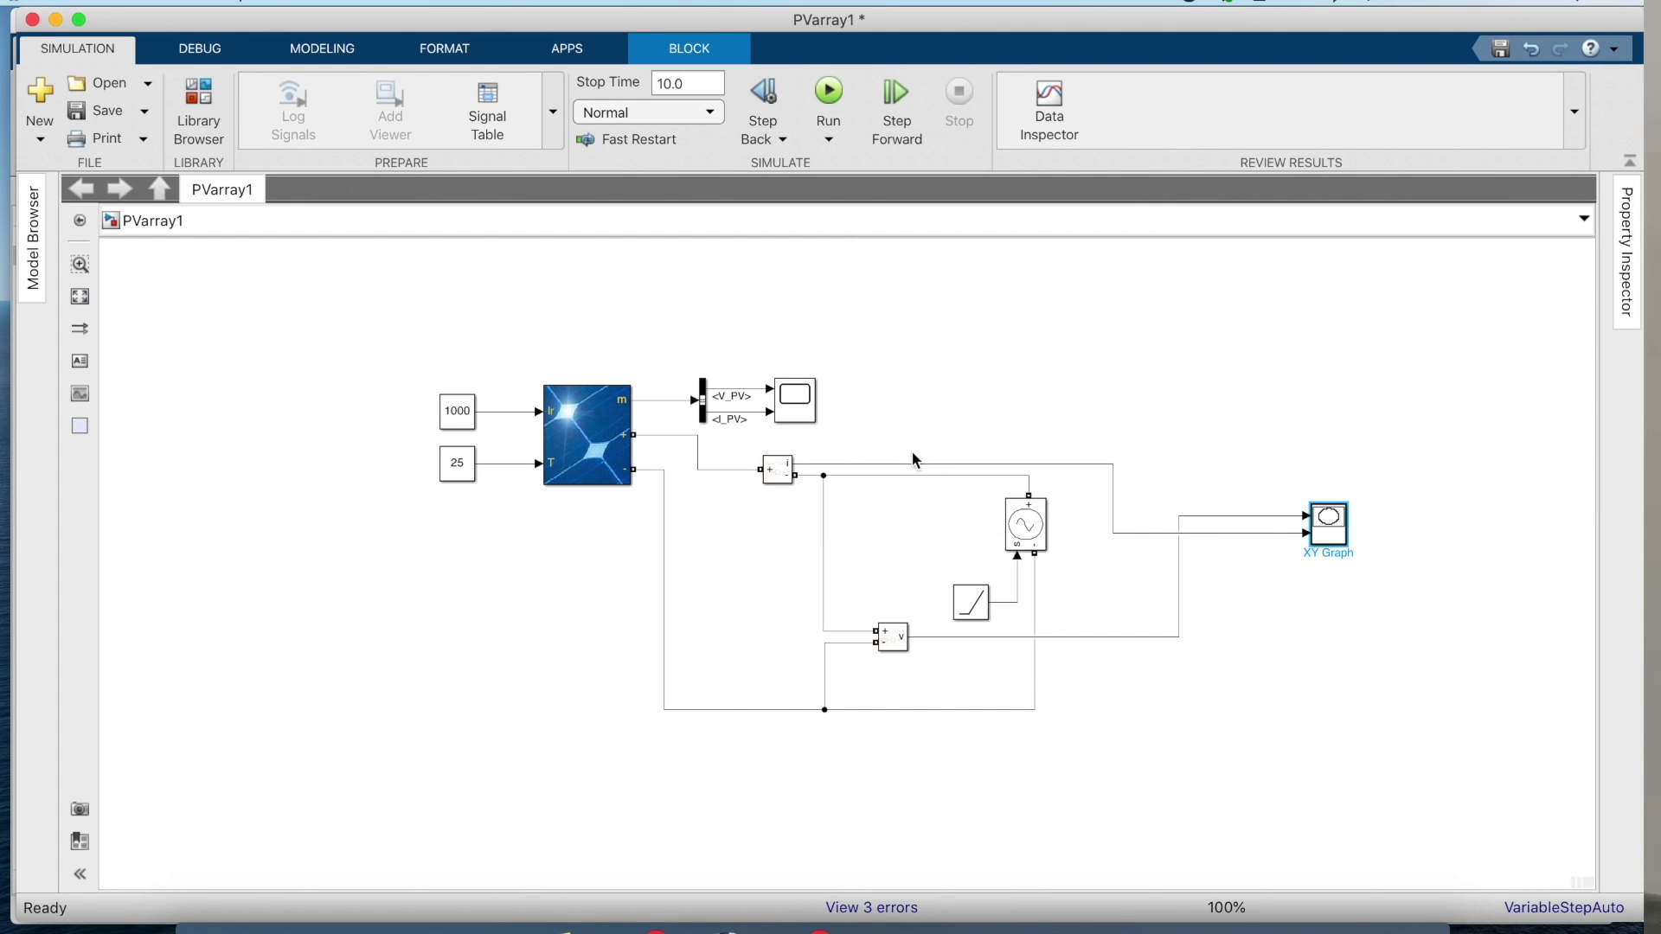
{"action": "double_click", "coordinate": [974, 341]}
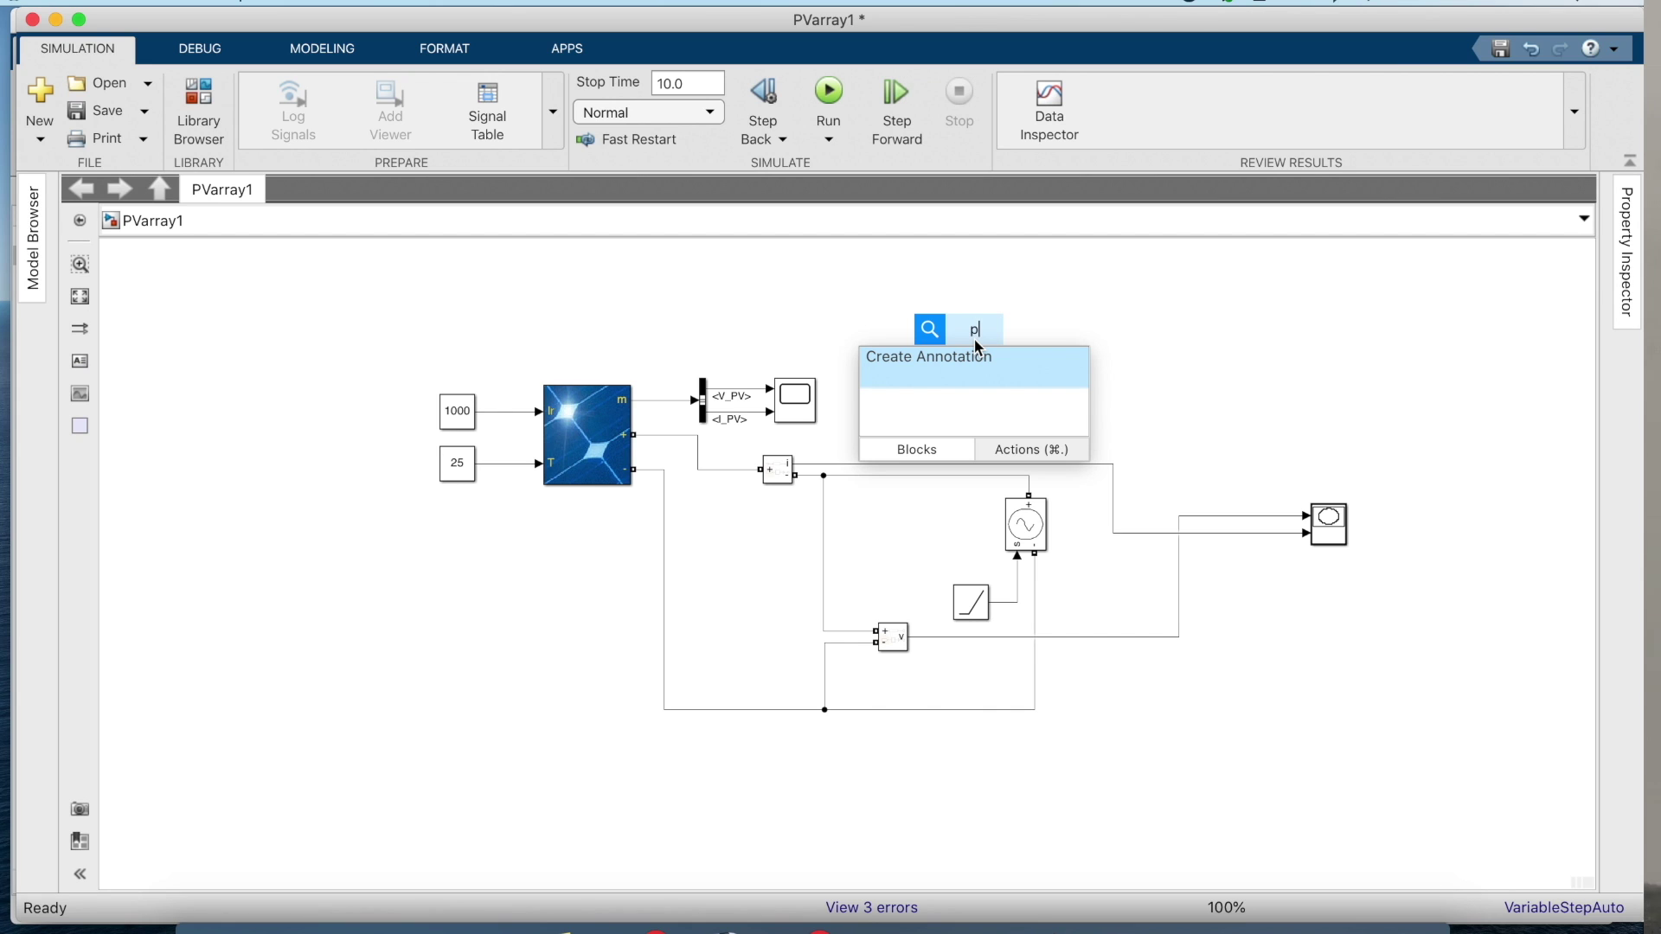
{"action": "type", "text": "pow"}
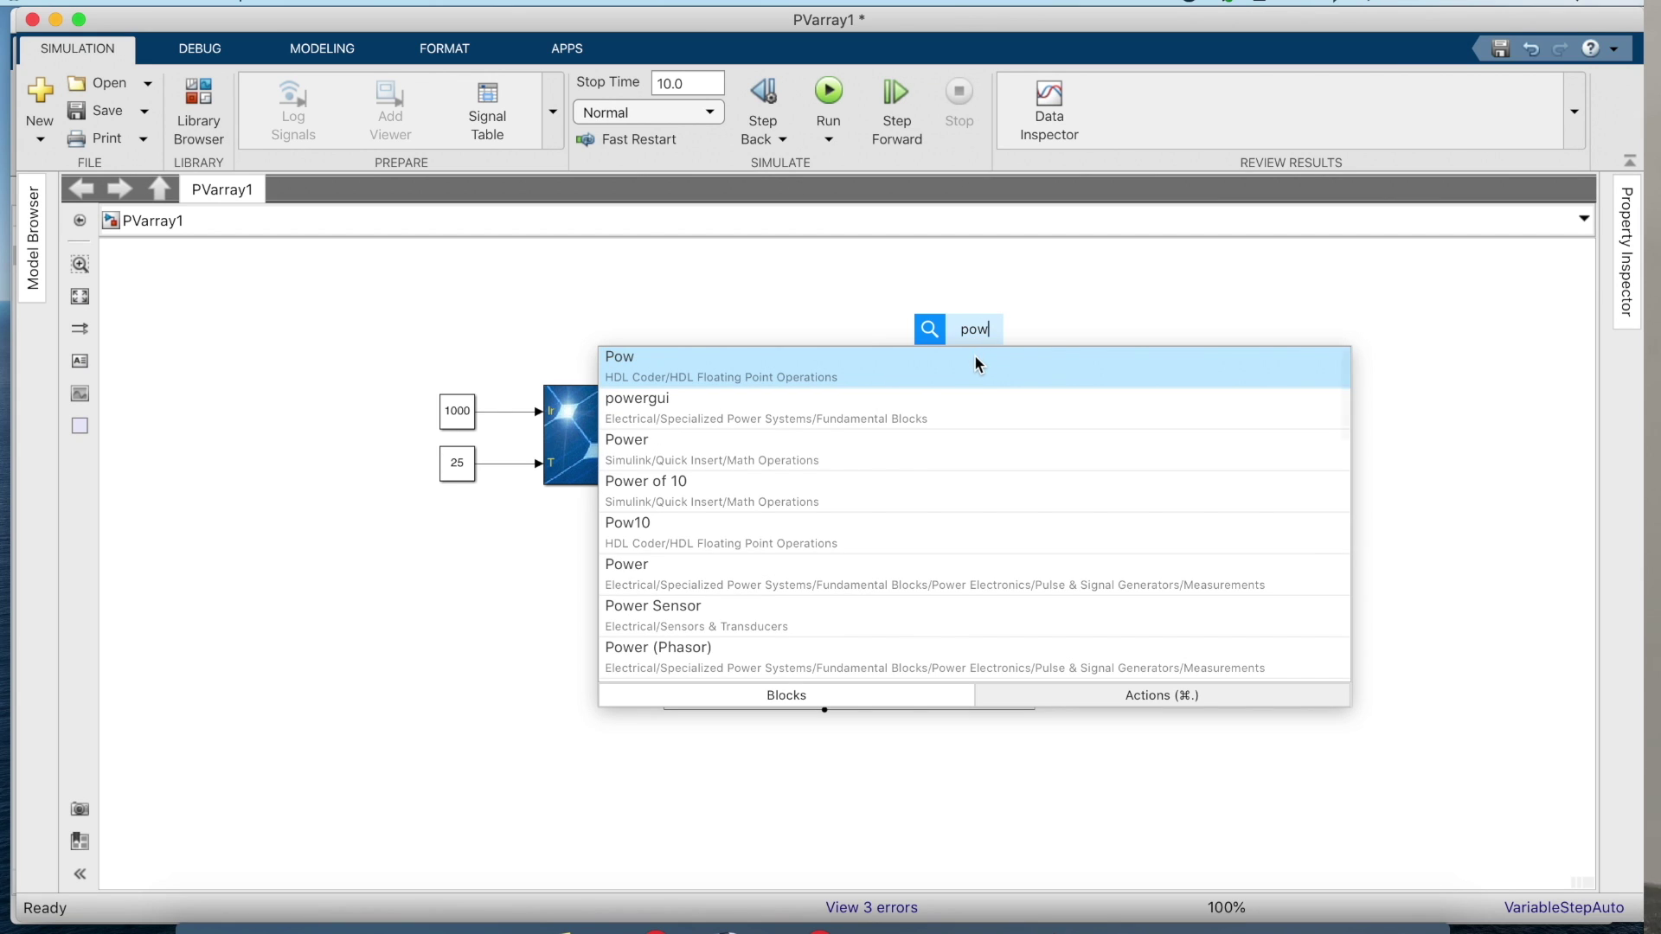
{"action": "type", "text": "er"}
{"action": "key", "text": "Return"}
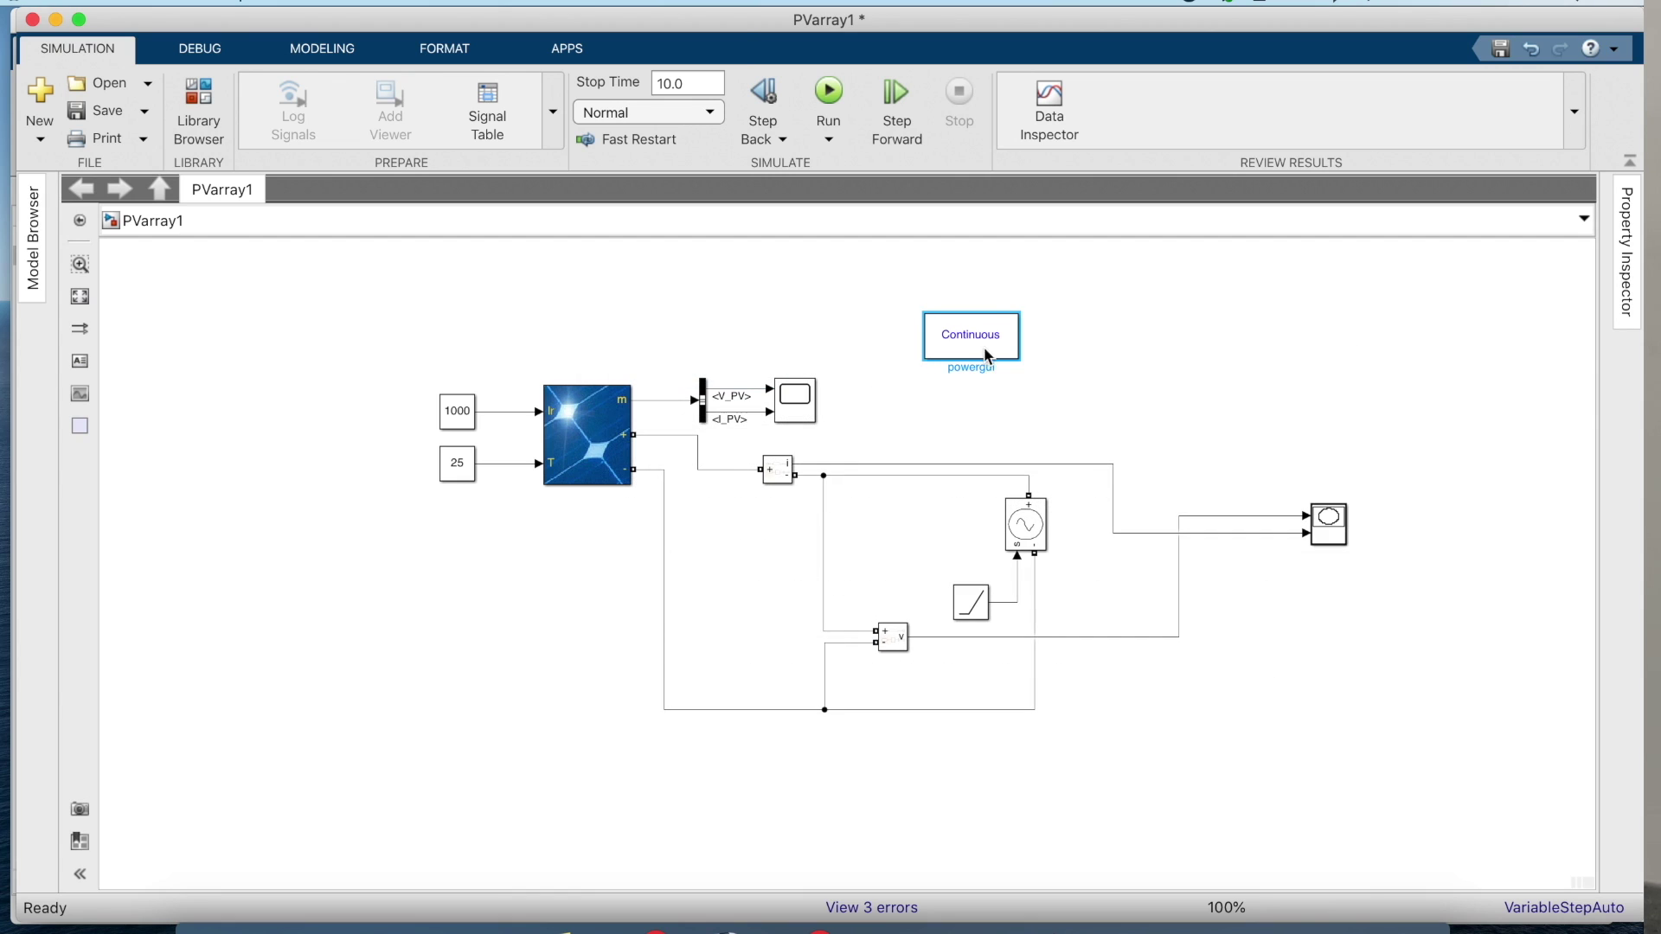
{"action": "left_click", "coordinate": [969, 361]}
{"action": "left_click_drag", "start_coordinate": [978, 338], "coordinate": [1030, 337]}
Run the simulation, review the I-V curve in the XY Graph window, and close the plot.
{"action": "left_click", "coordinate": [817, 93]}
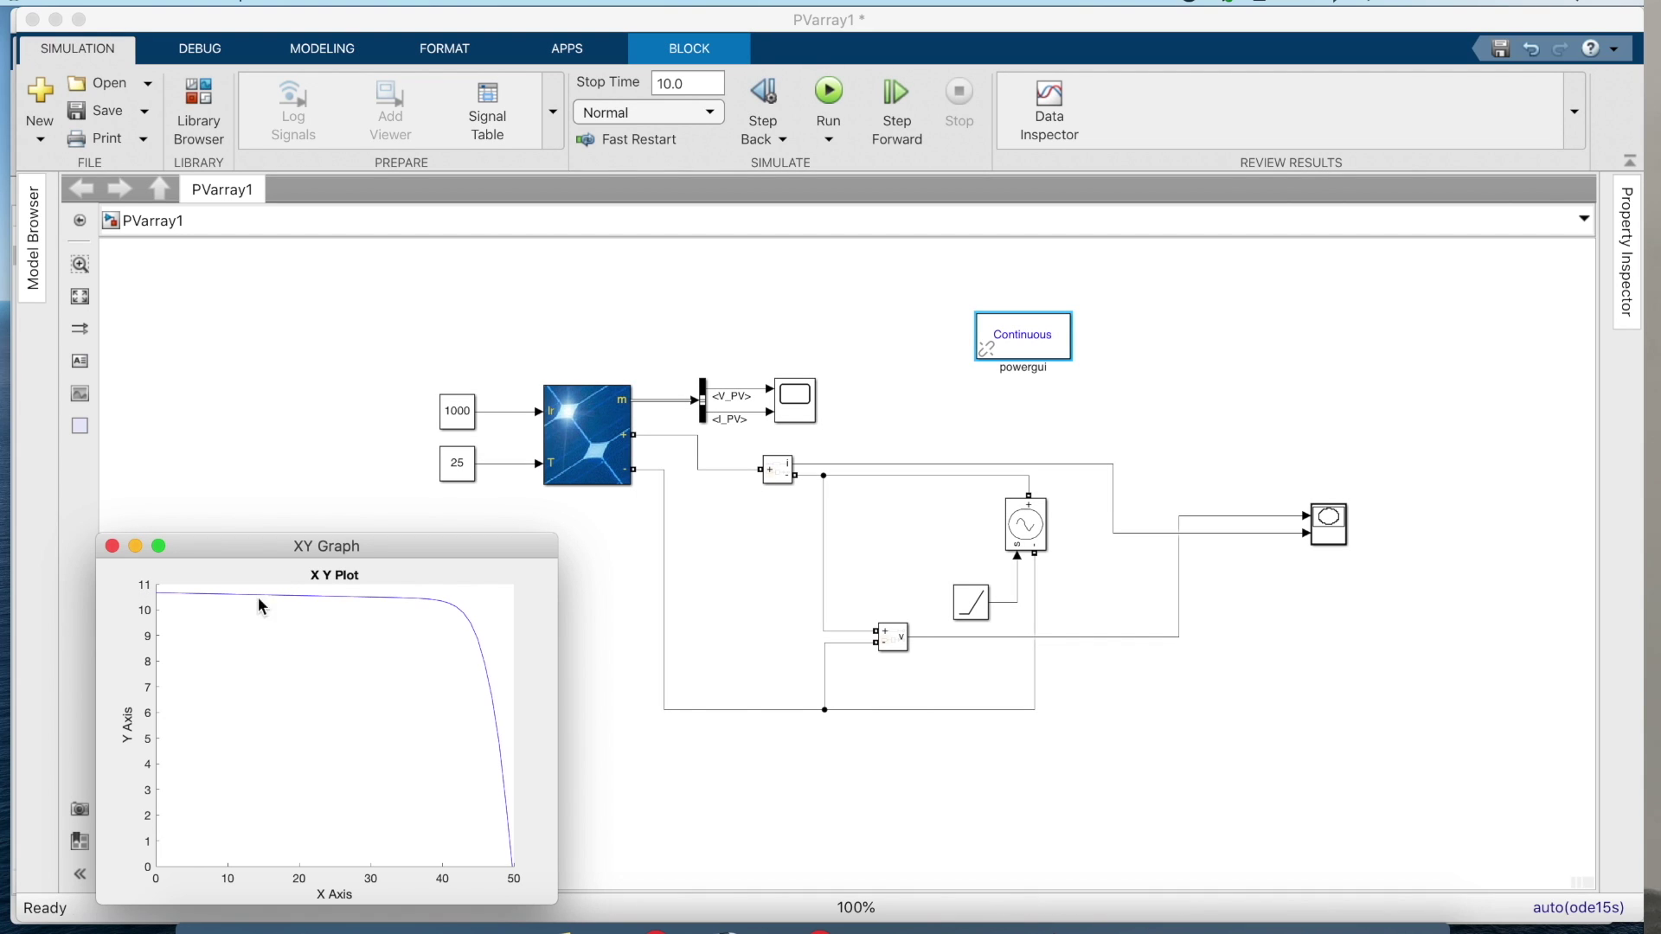
{"action": "left_click", "coordinate": [1330, 516]}
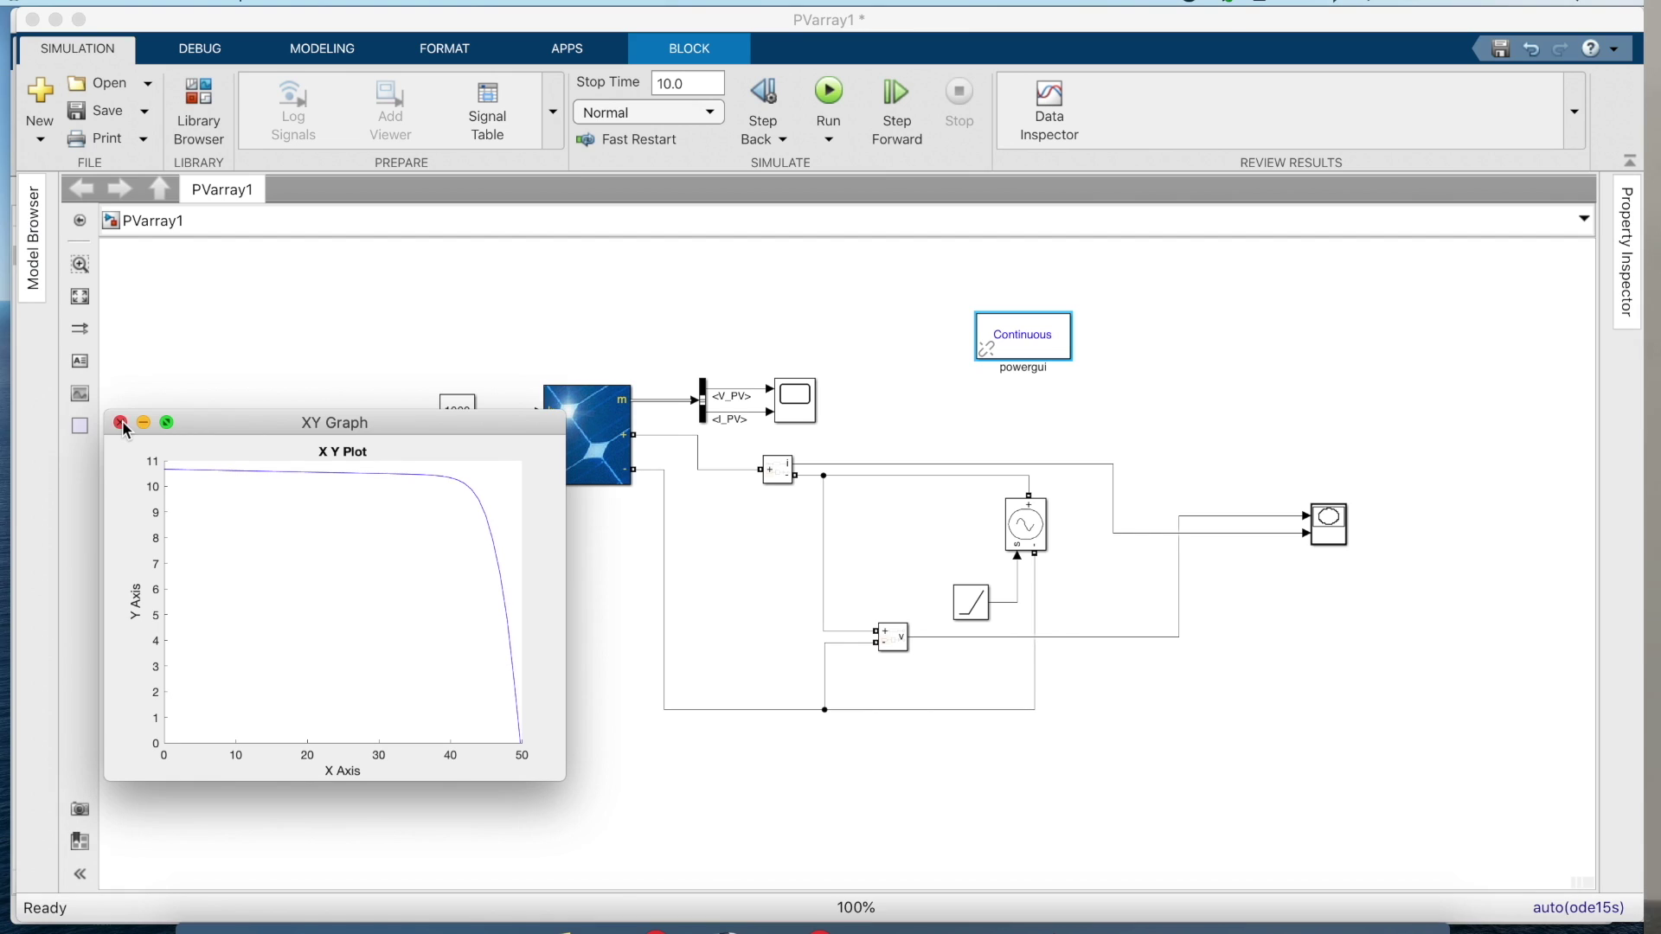
{"action": "left_click", "coordinate": [120, 423]}
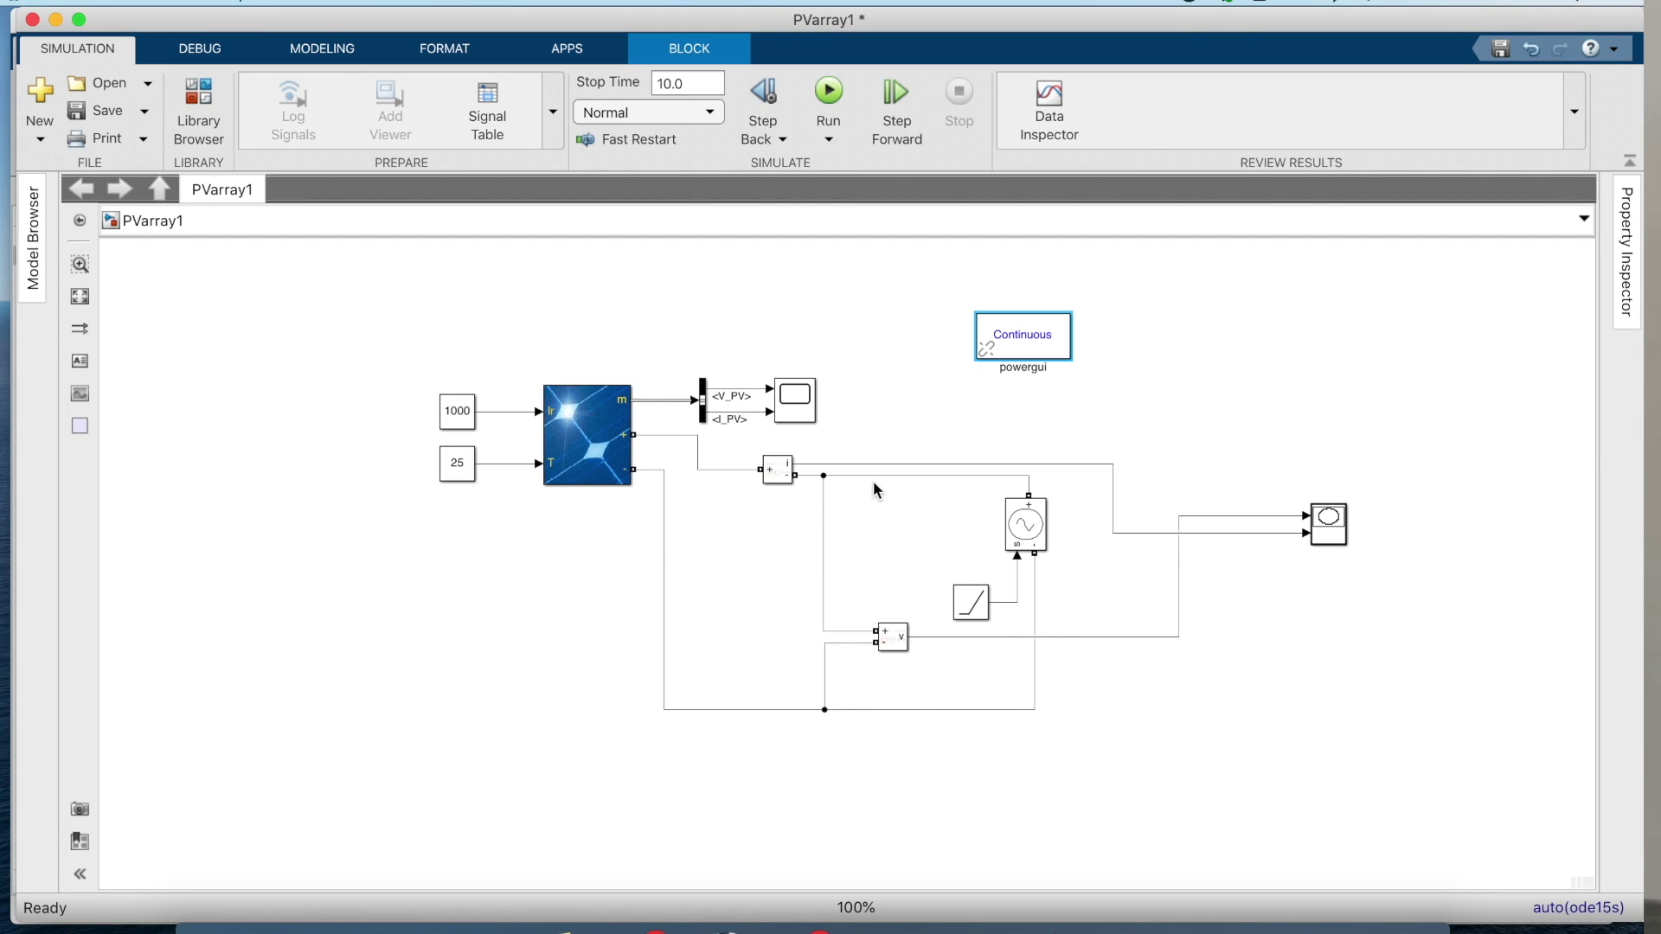
Add a To Workspace block for the variable current and branch it from the Current Measurement output.
{"action": "left_click", "coordinate": [773, 472]}
{"action": "double_click", "coordinate": [1222, 367]}
{"action": "type", "text": "to"}
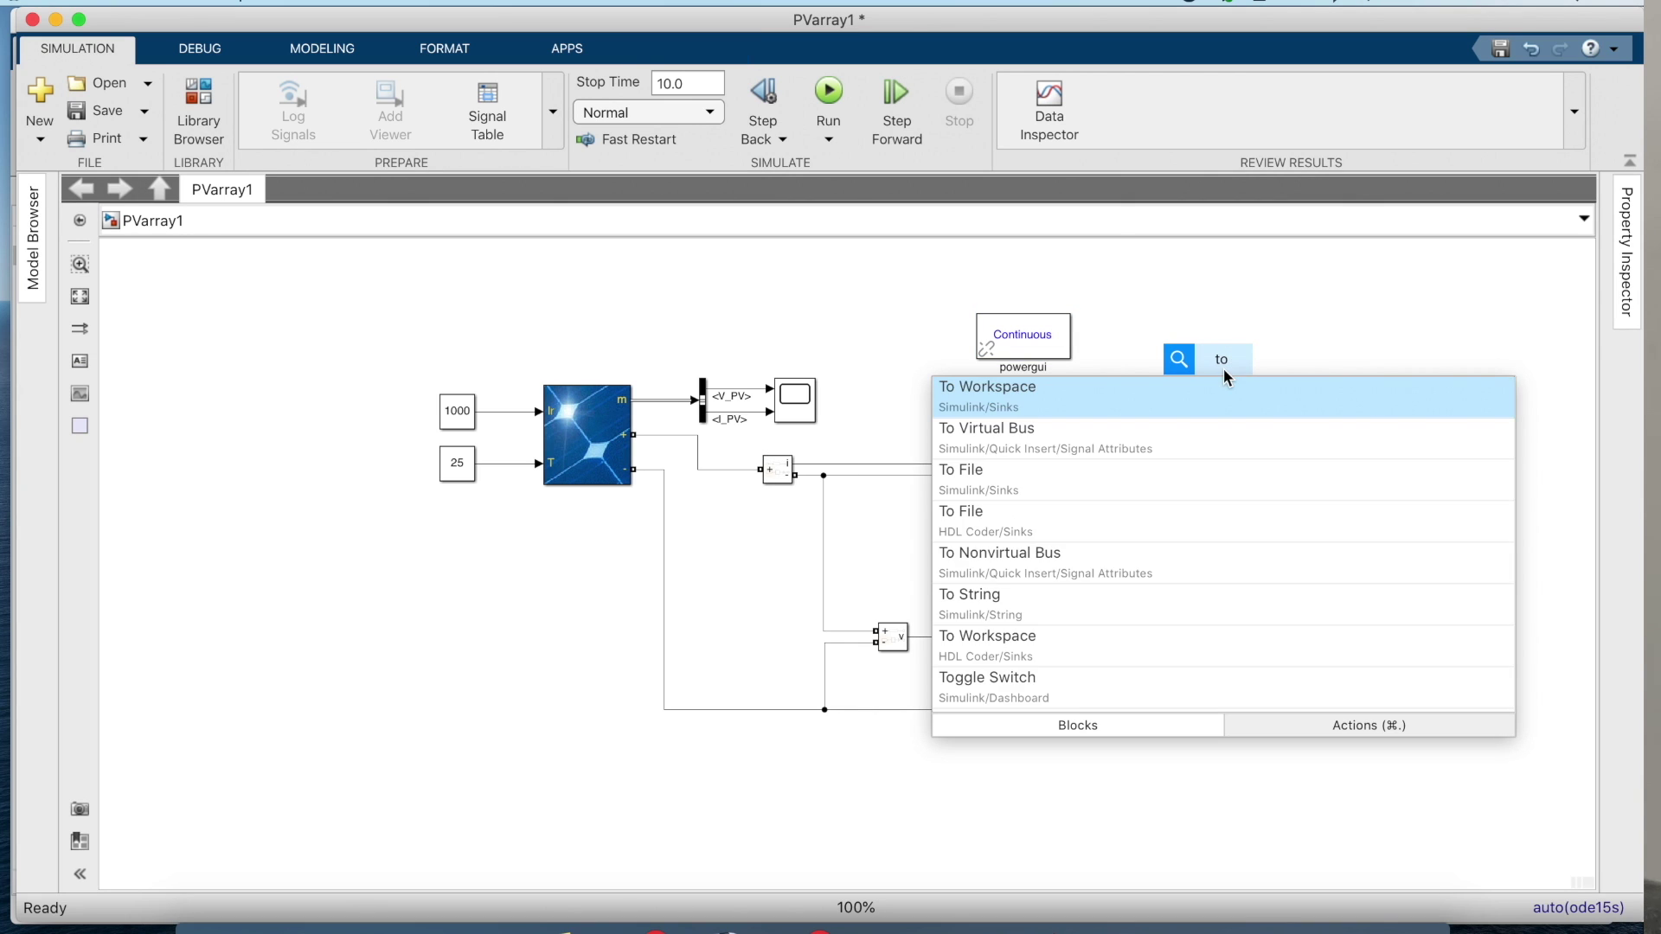
{"action": "left_click", "coordinate": [1223, 397]}
{"action": "left_click_drag", "start_coordinate": [1274, 371], "coordinate": [1135, 423]}
{"action": "left_click_drag", "start_coordinate": [1029, 417], "coordinate": [965, 465]}
Duplicate the To Workspace block for the variable voltage and branch it from the Voltage Measurement output.
{"action": "left_click", "coordinate": [1113, 423]}
{"action": "key", "text": "super+c"}
{"action": "key", "text": "super+v"}
{"action": "mouse_move", "coordinate": [1181, 815]}
{"action": "left_mouse_down"}
{"action": "mouse_move", "coordinate": [1181, 689]}
{"action": "mouse_move", "coordinate": [1077, 660]}
{"action": "mouse_move", "coordinate": [1073, 637]}
{"action": "left_mouse_up"}
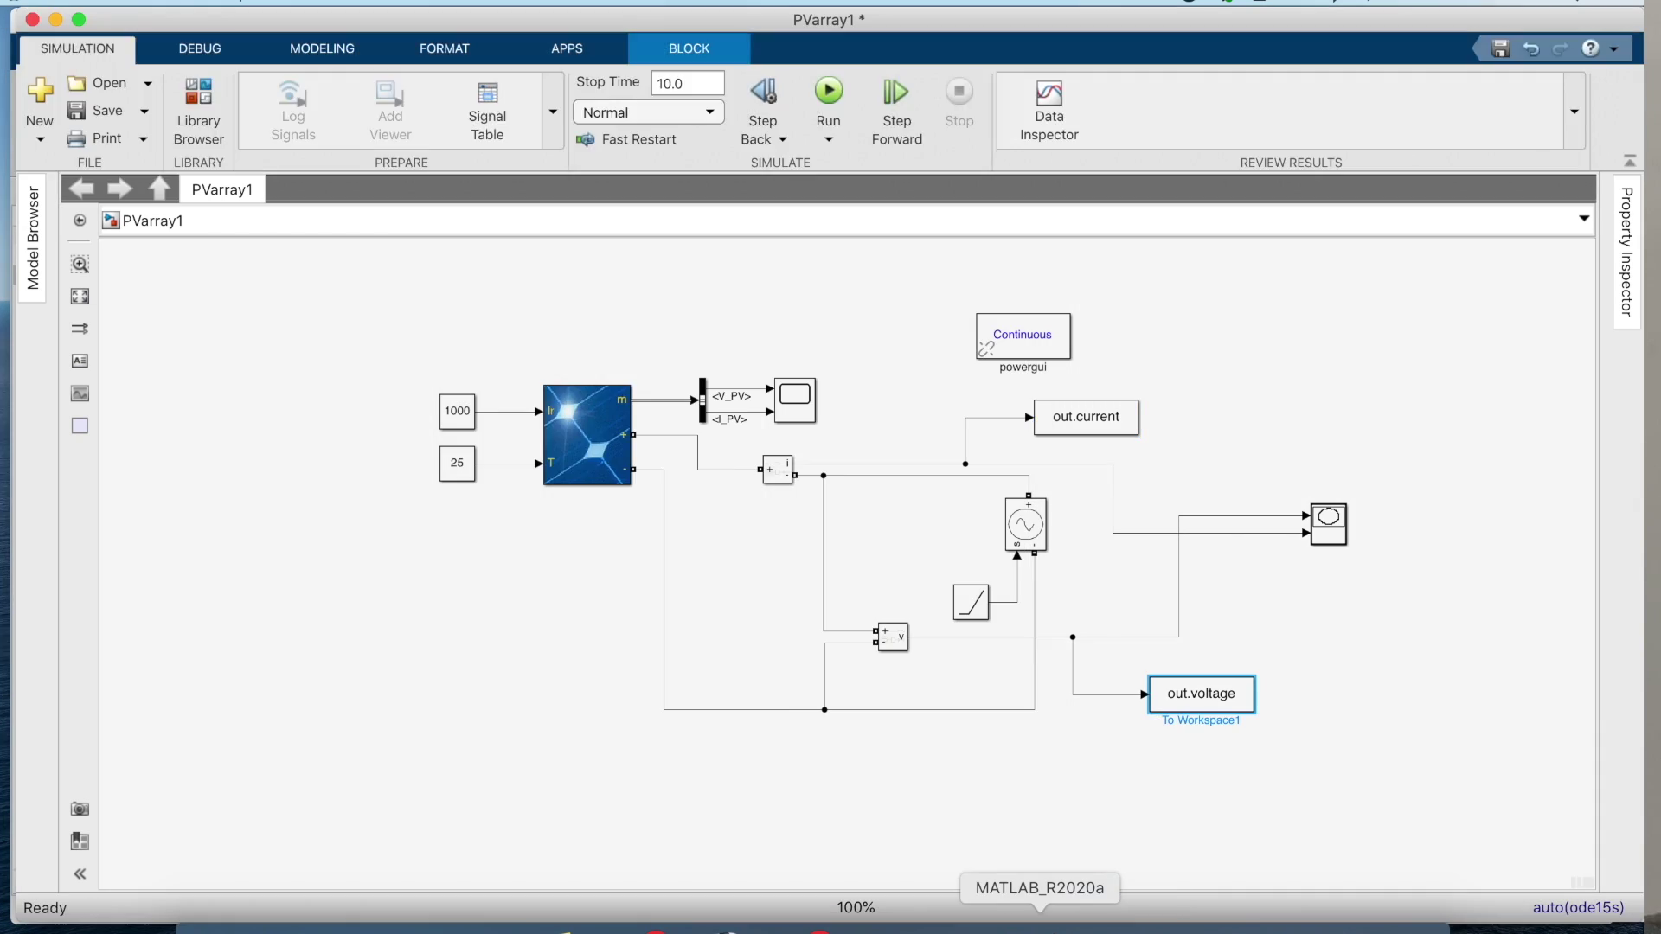
Switch to the main MATLAB window and examine the current and voltage structures inside the out variable.
{"action": "right_click", "coordinate": [1043, 929]}
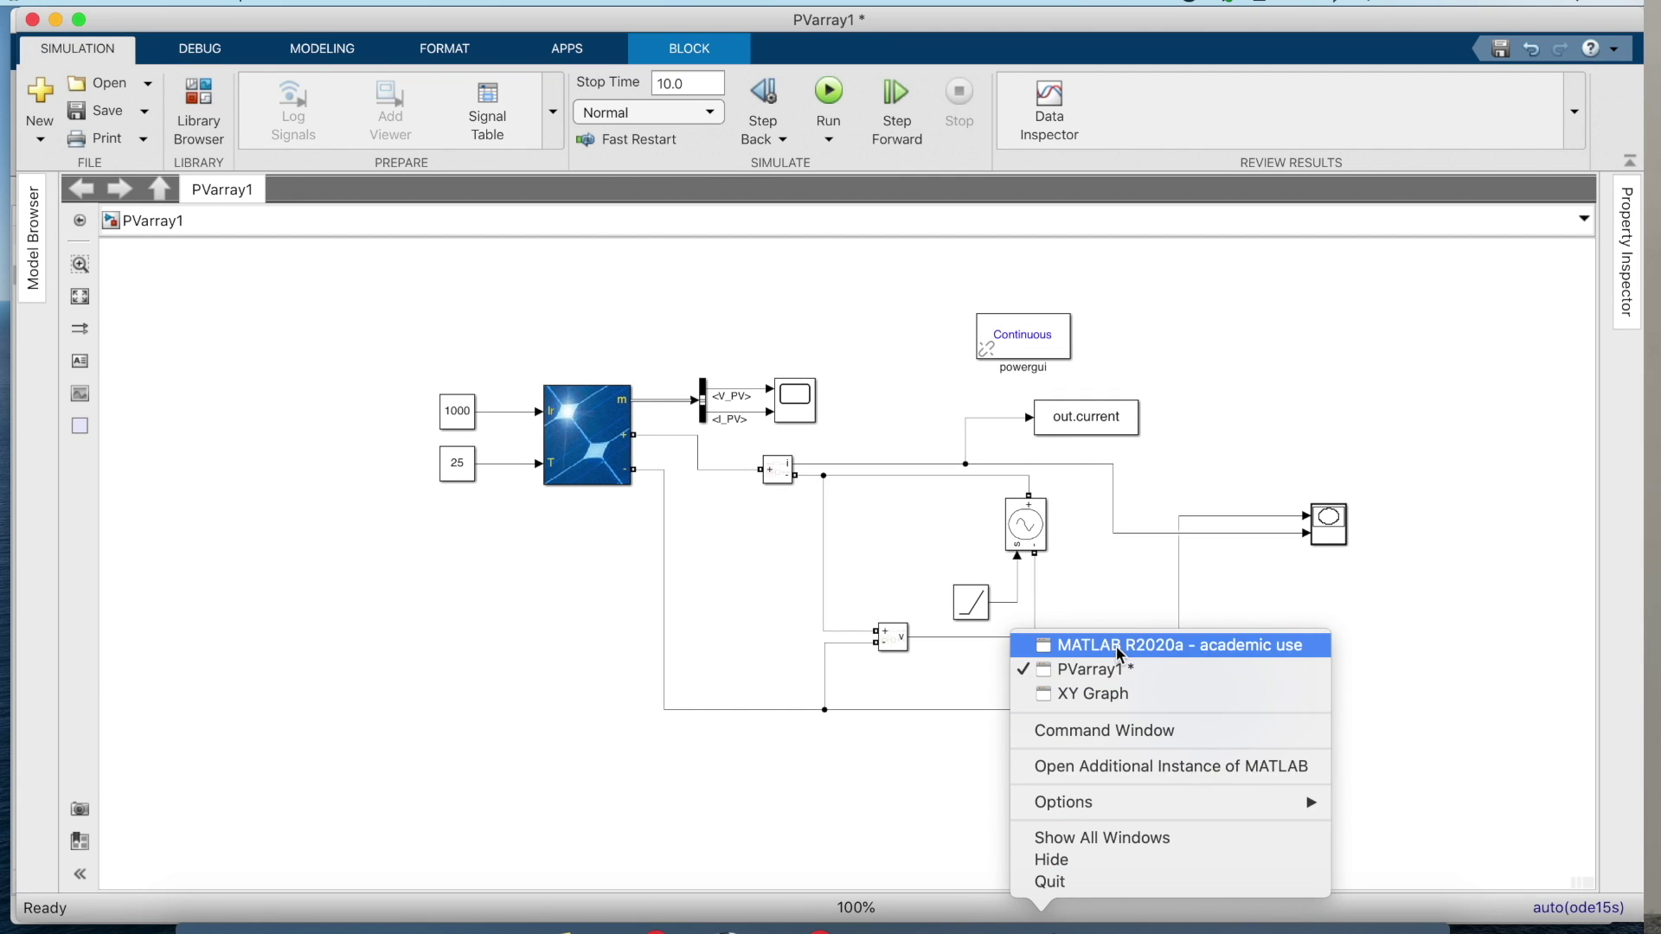
{"action": "left_click", "coordinate": [1180, 645]}
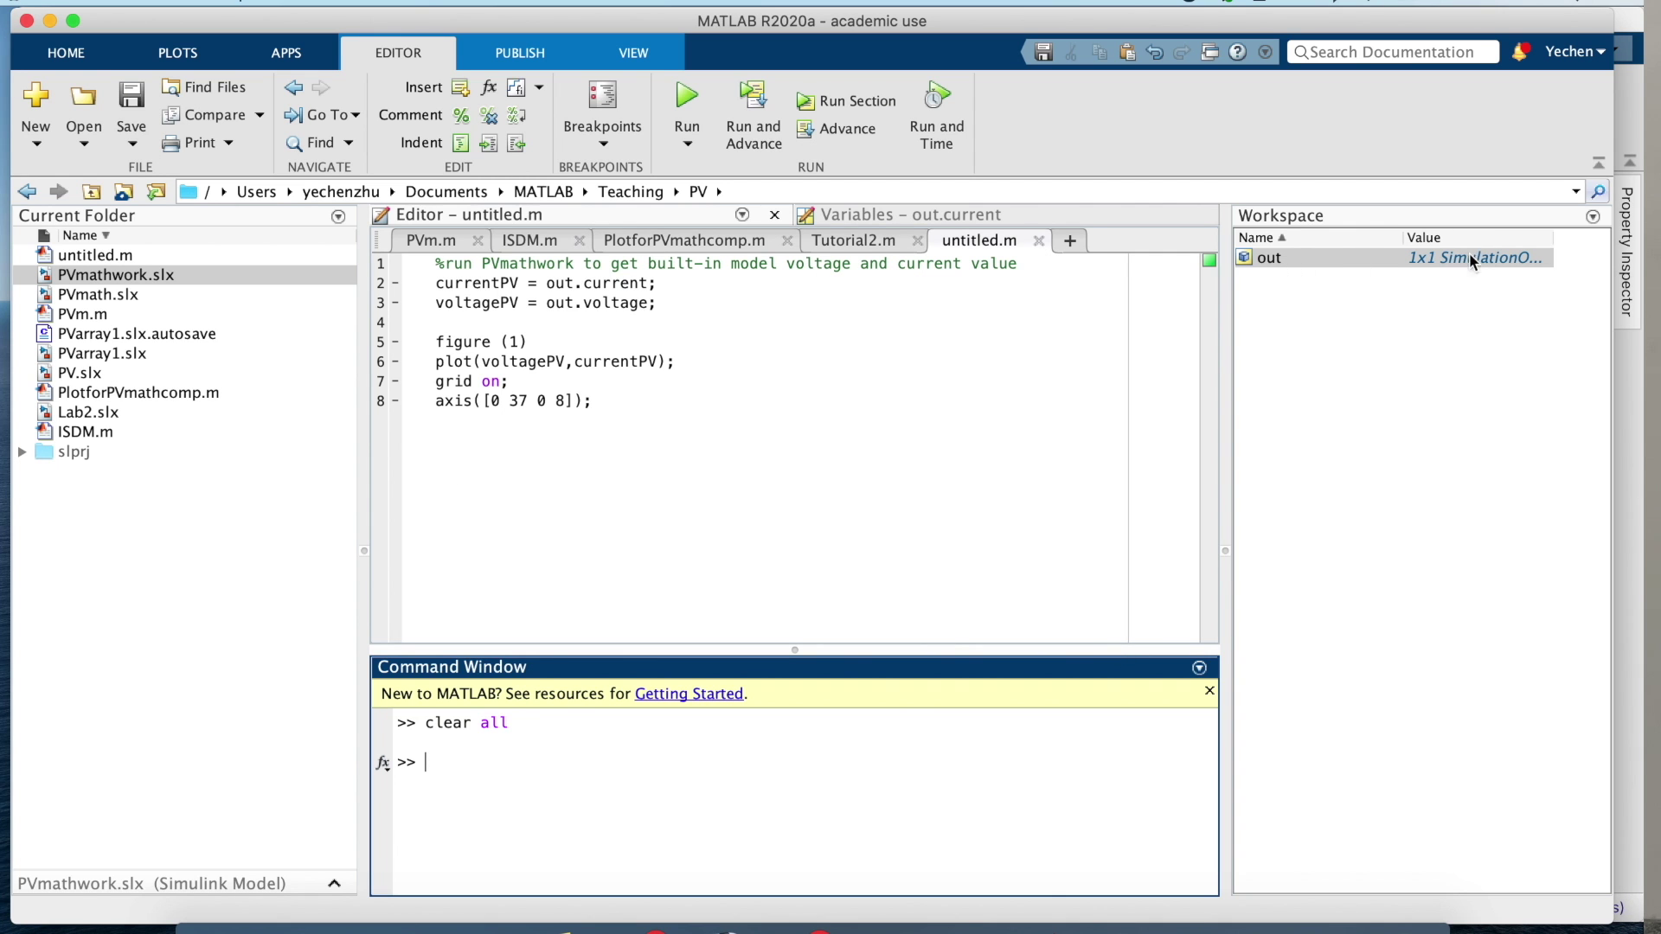
{"action": "double_click", "coordinate": [1358, 256]}
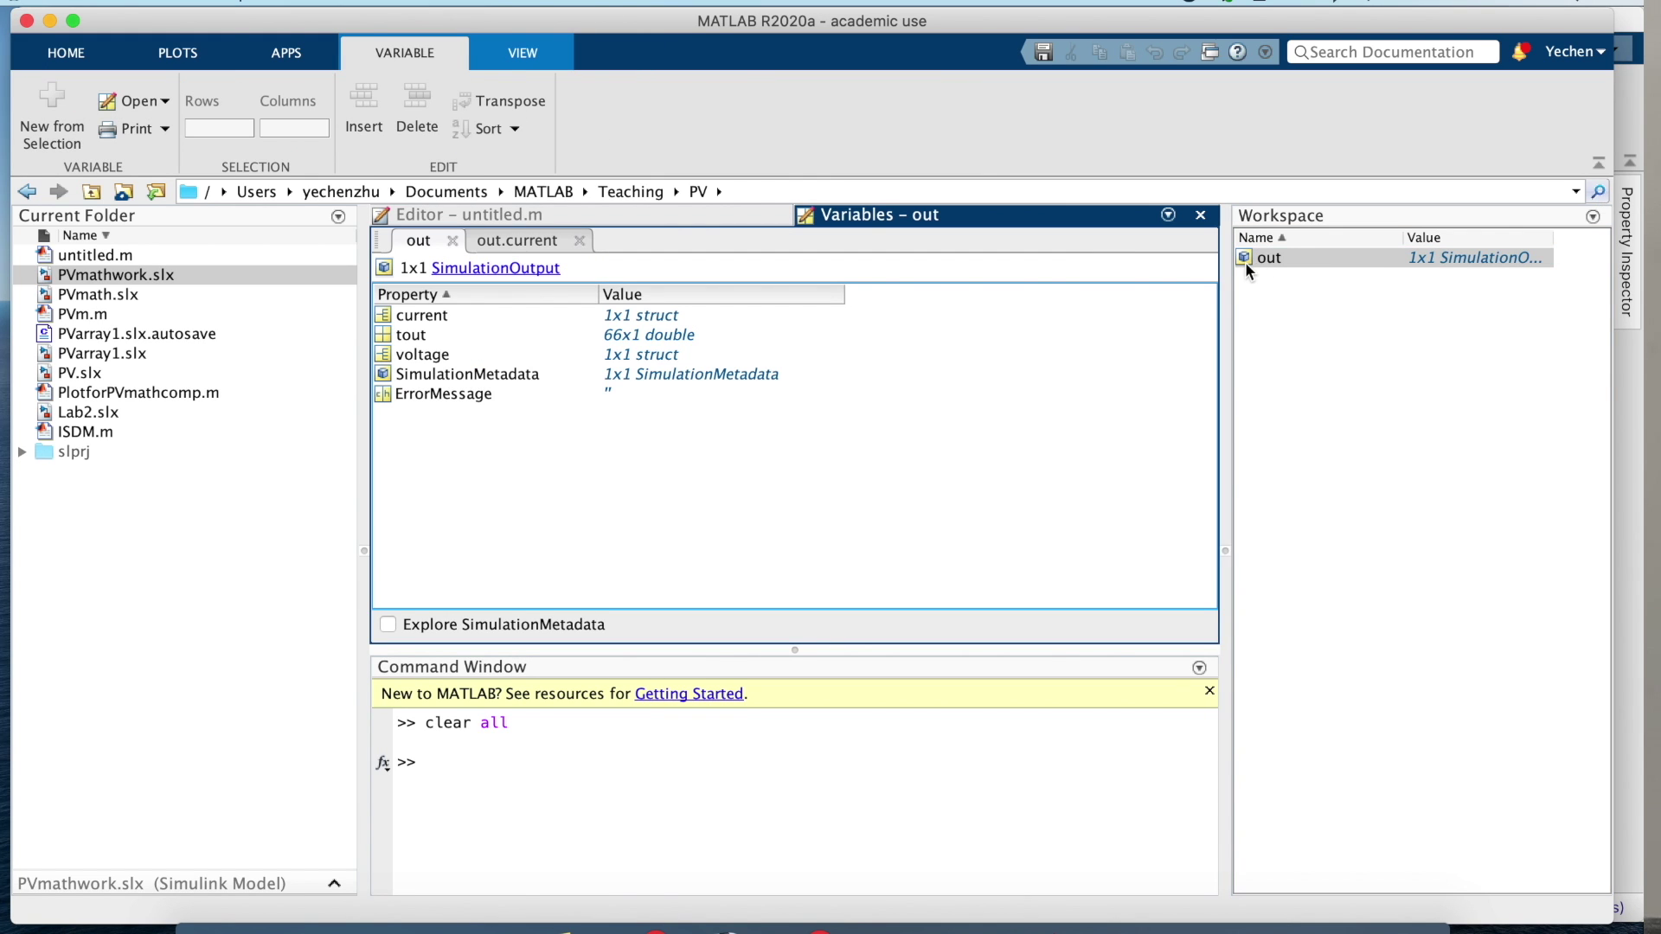
{"action": "left_click", "coordinate": [452, 313]}
{"action": "left_click", "coordinate": [464, 351]}
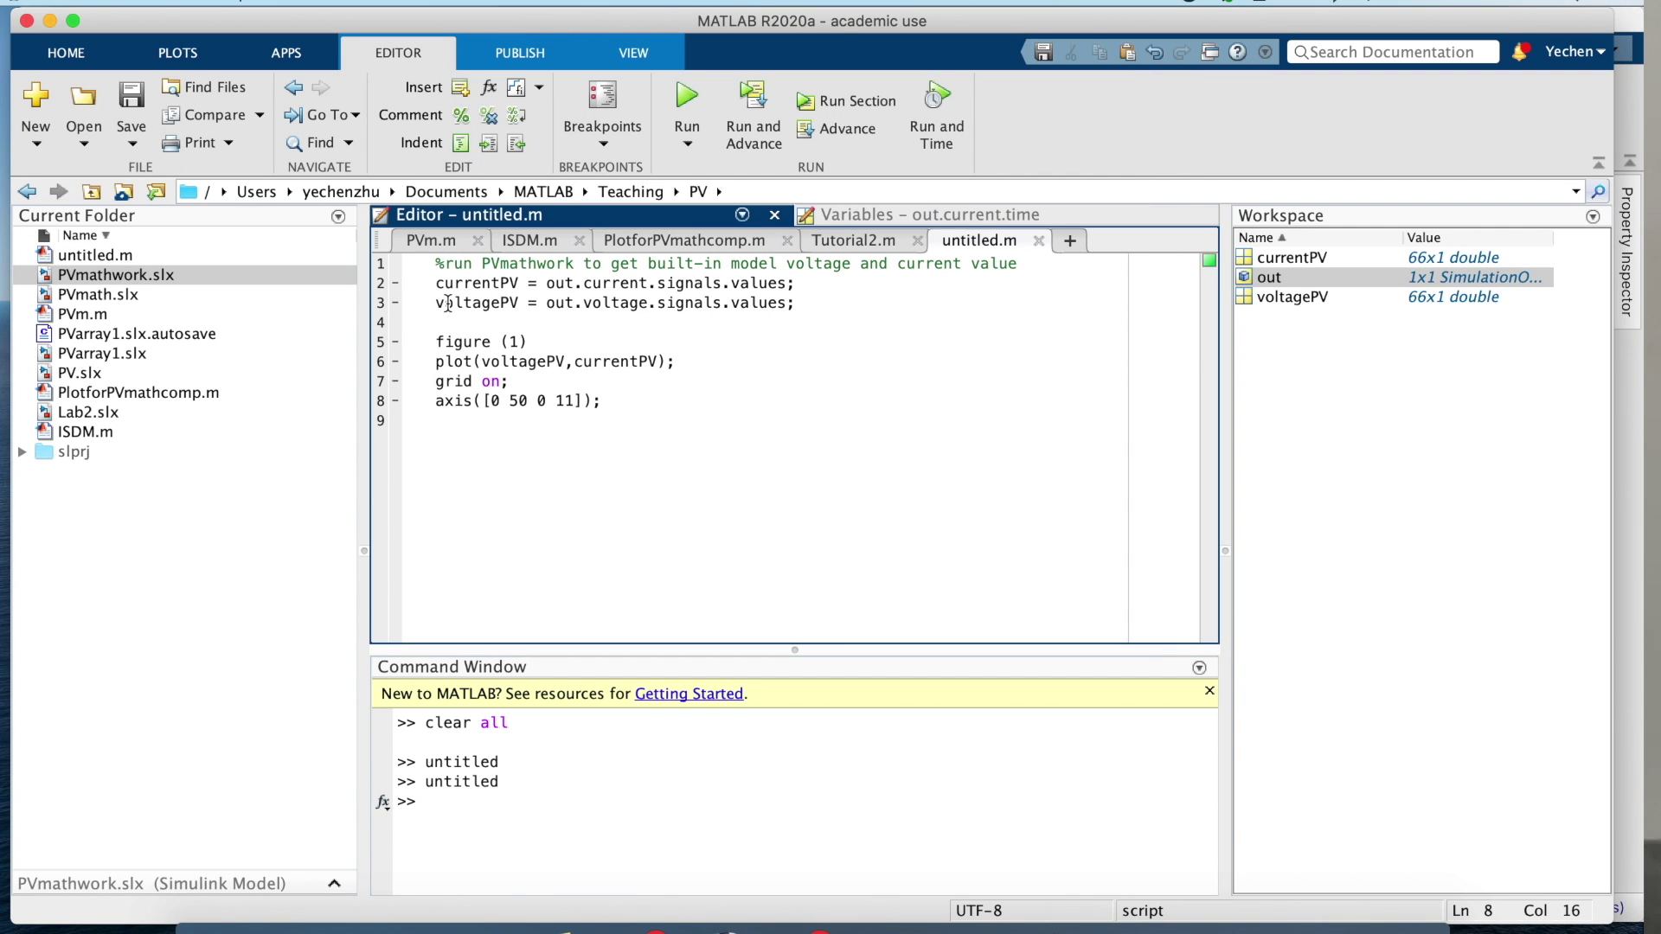
Run the untitled.m script to plot currentPV against voltagePV with a grid and axis limits [0 50 0 11].
{"action": "left_click_drag", "start_coordinate": [435, 283], "coordinate": [641, 415]}
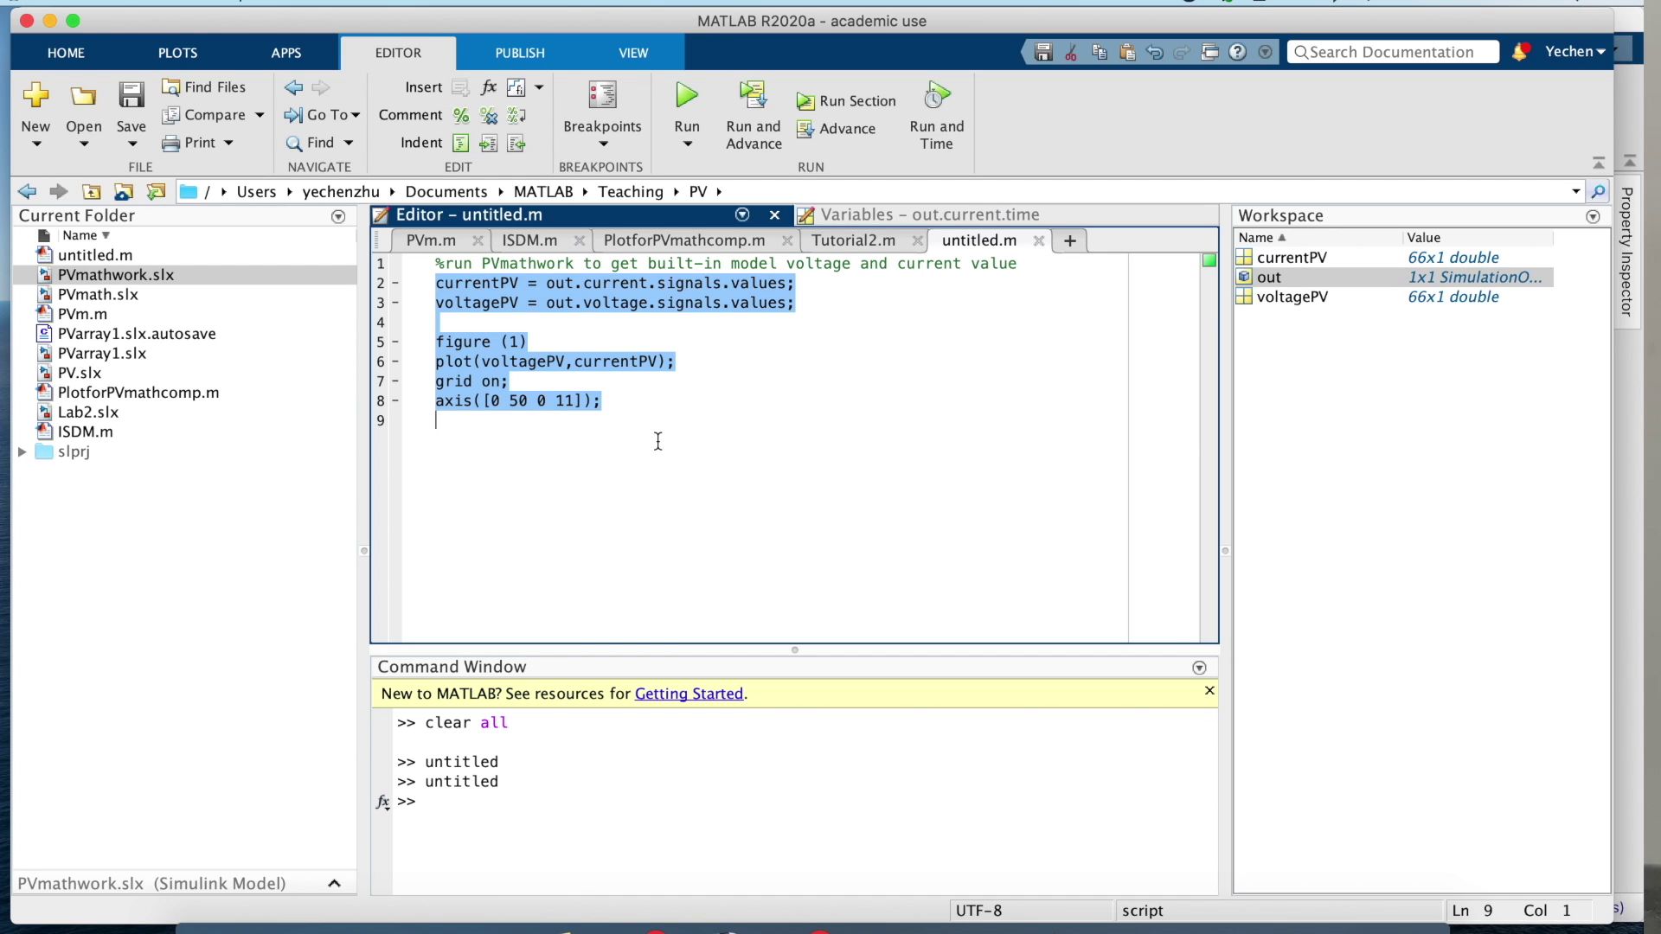
{"action": "left_click", "coordinate": [679, 112]}
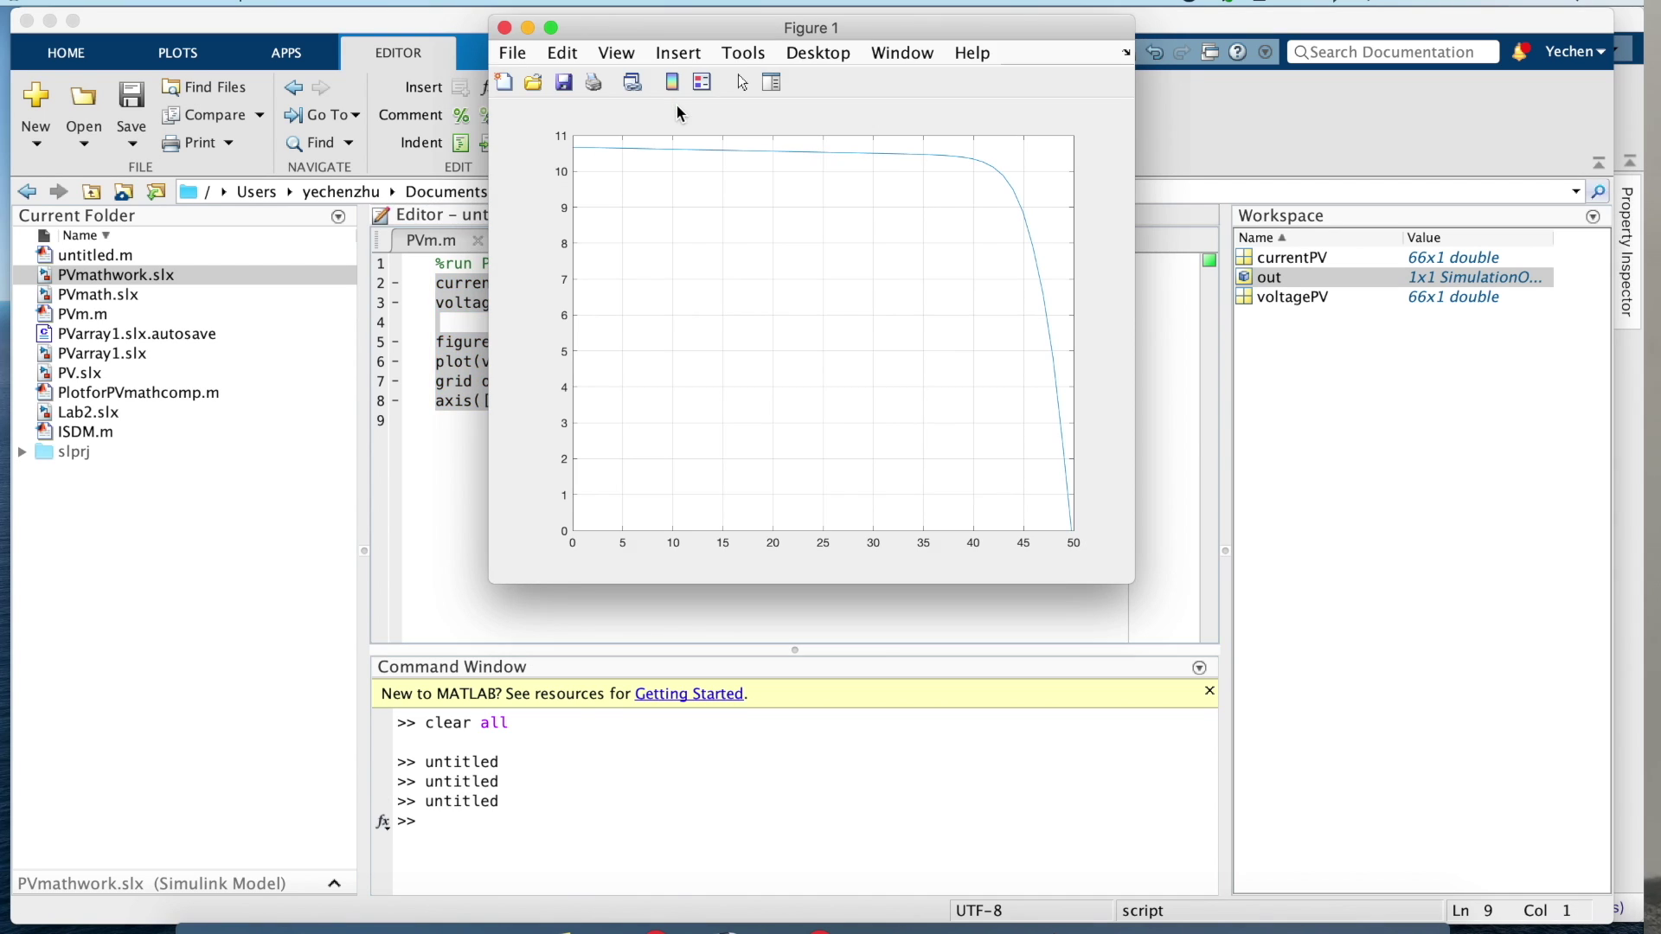